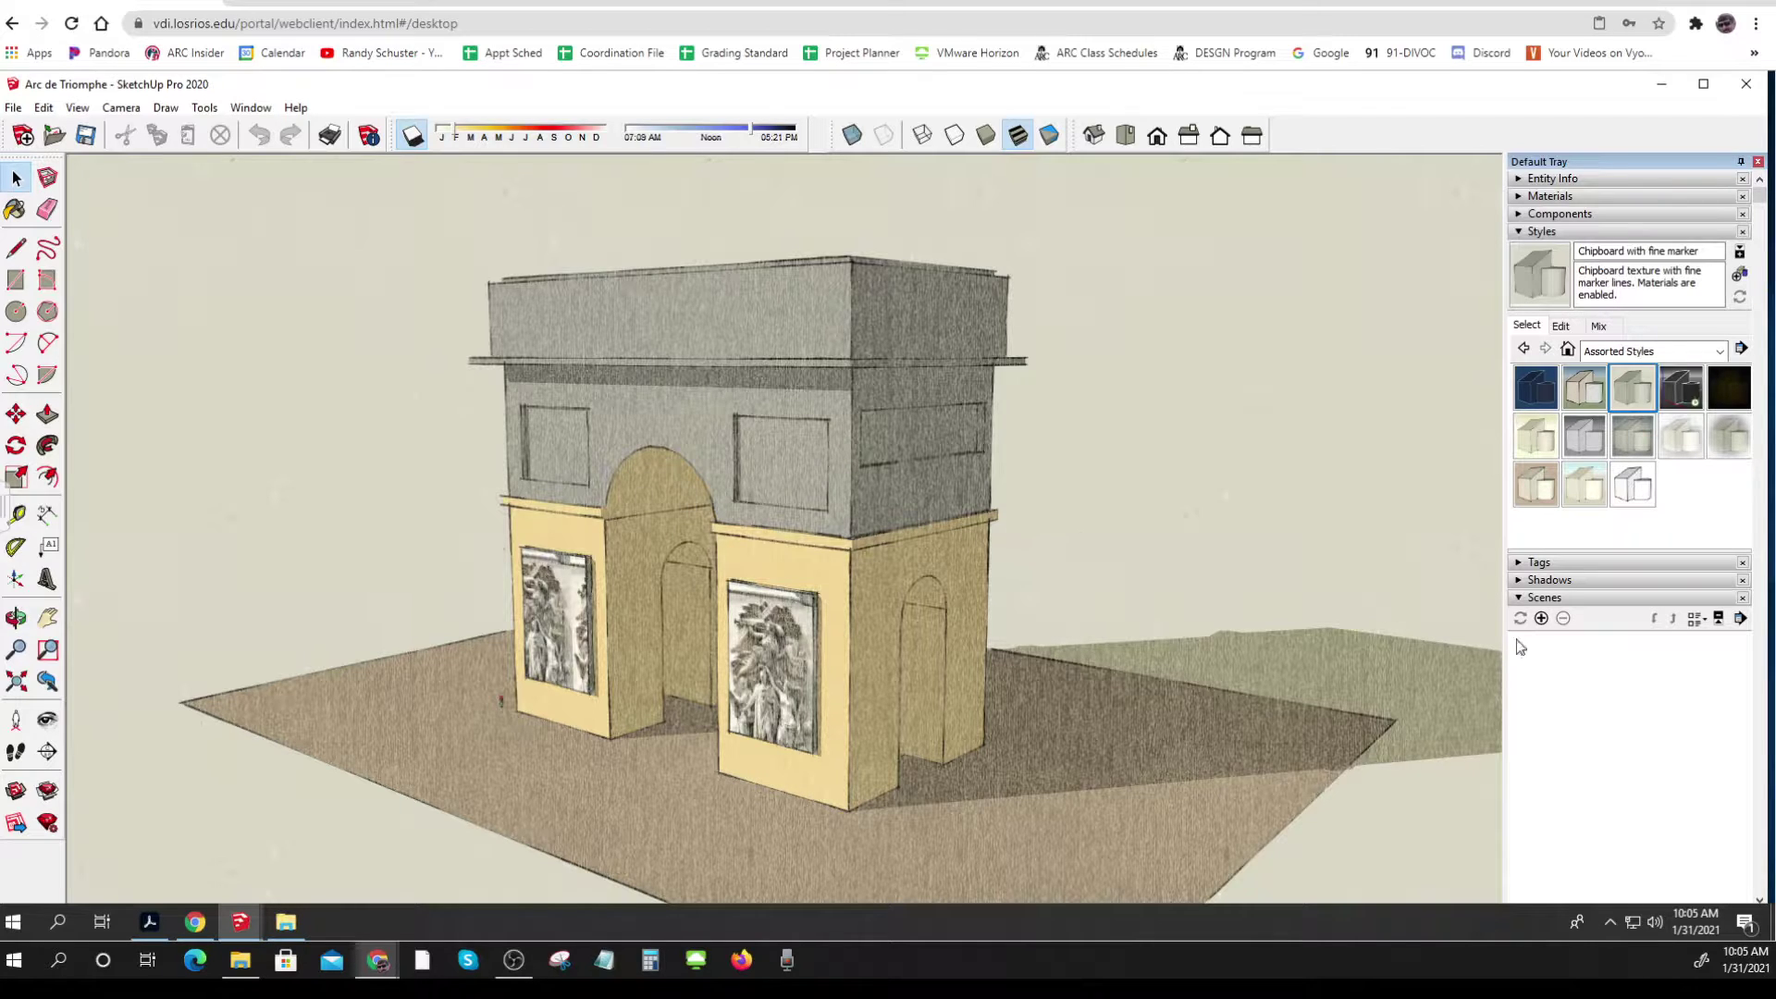
# Add a scene that saves the current three-quarter view of the arch.
pyautogui.click(1542, 619)
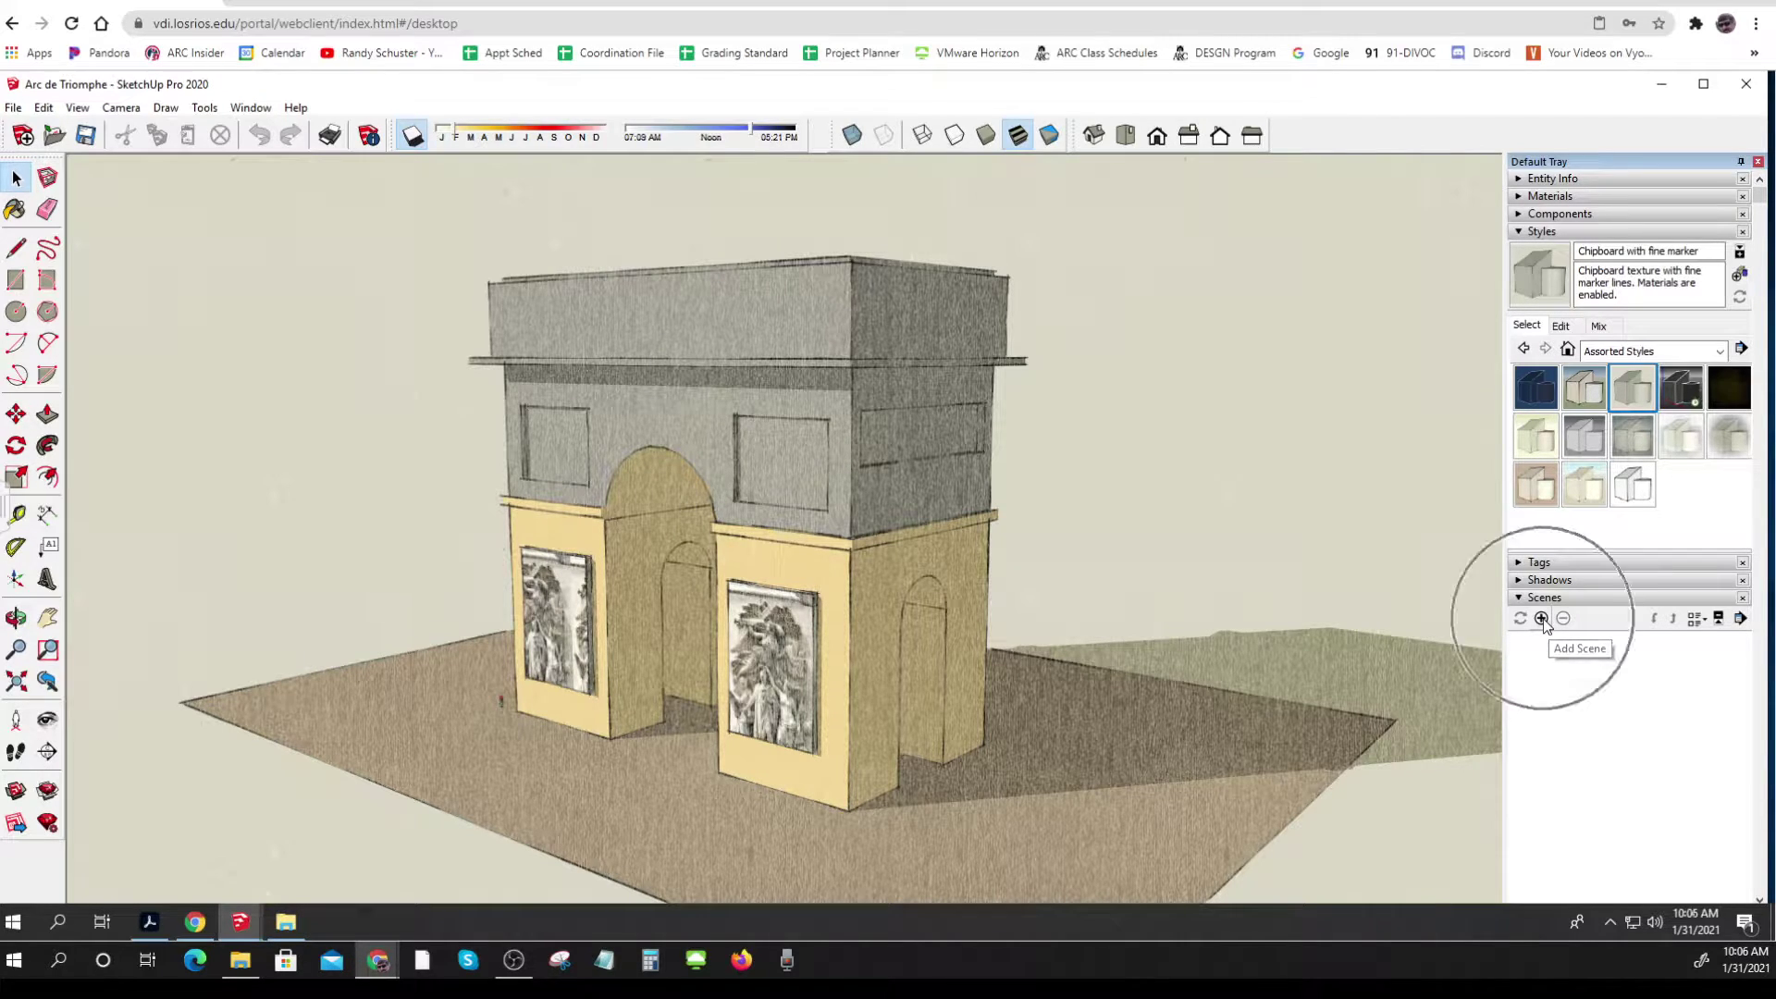
pyautogui.click(1543, 619)
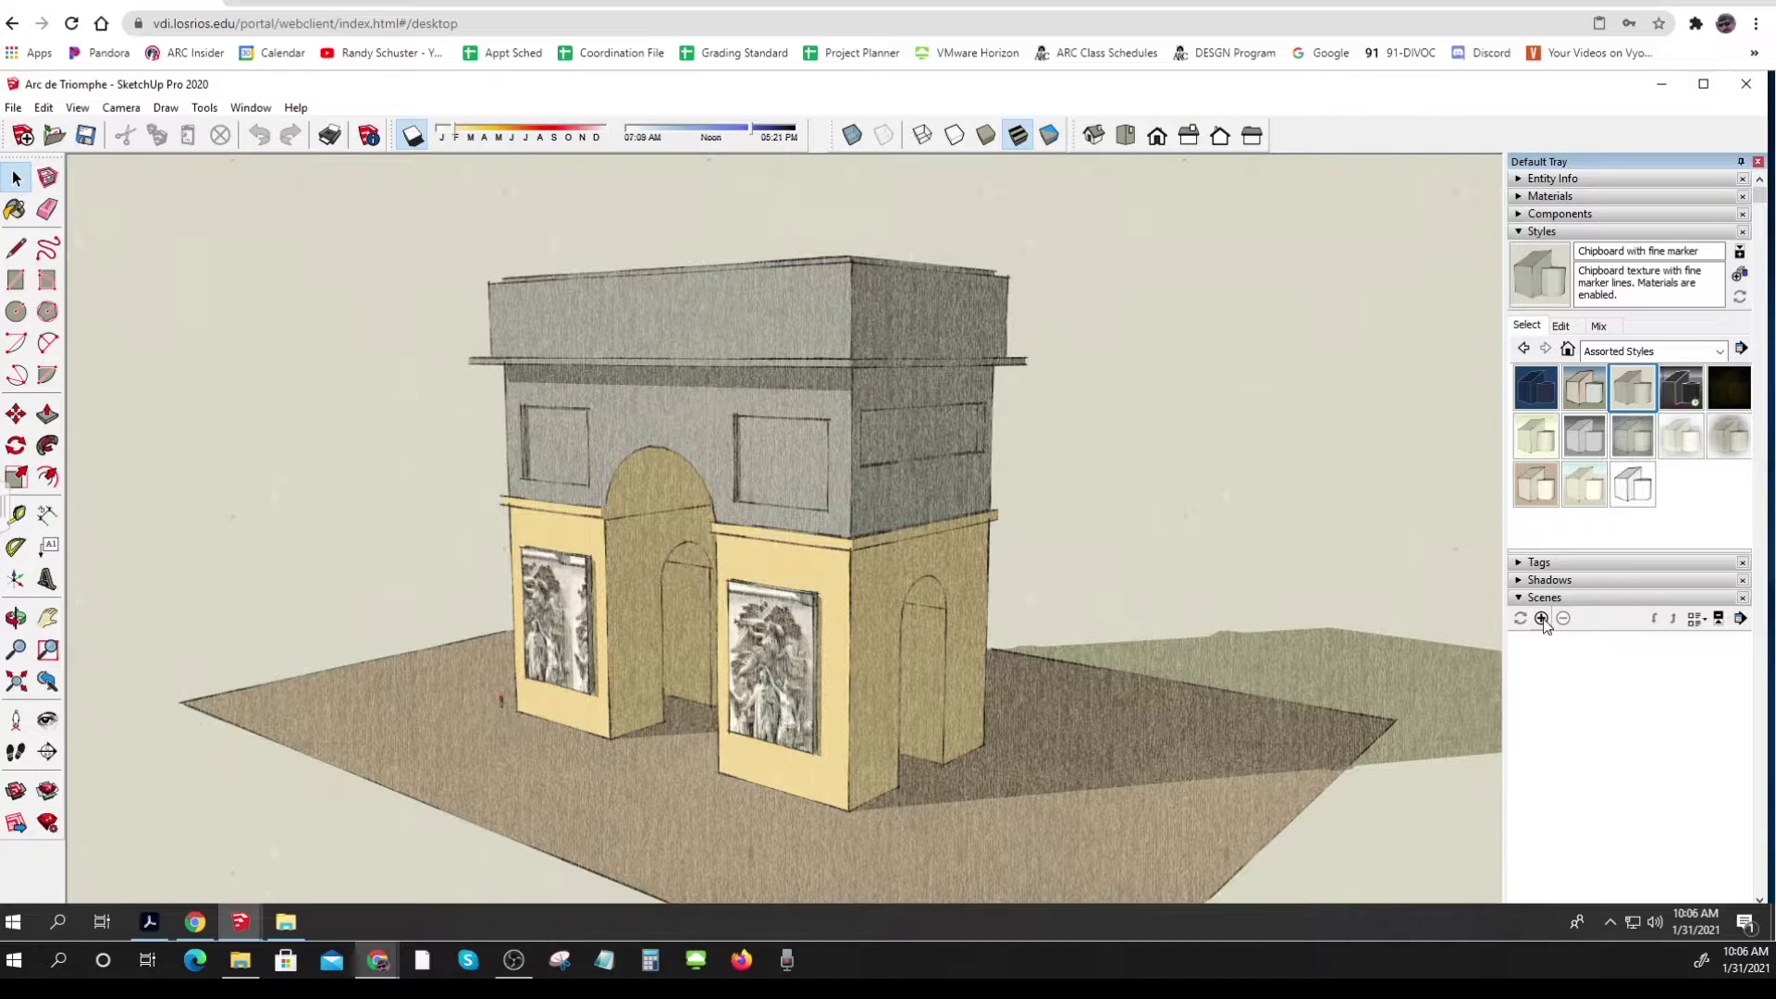
pyautogui.click(1542, 619)
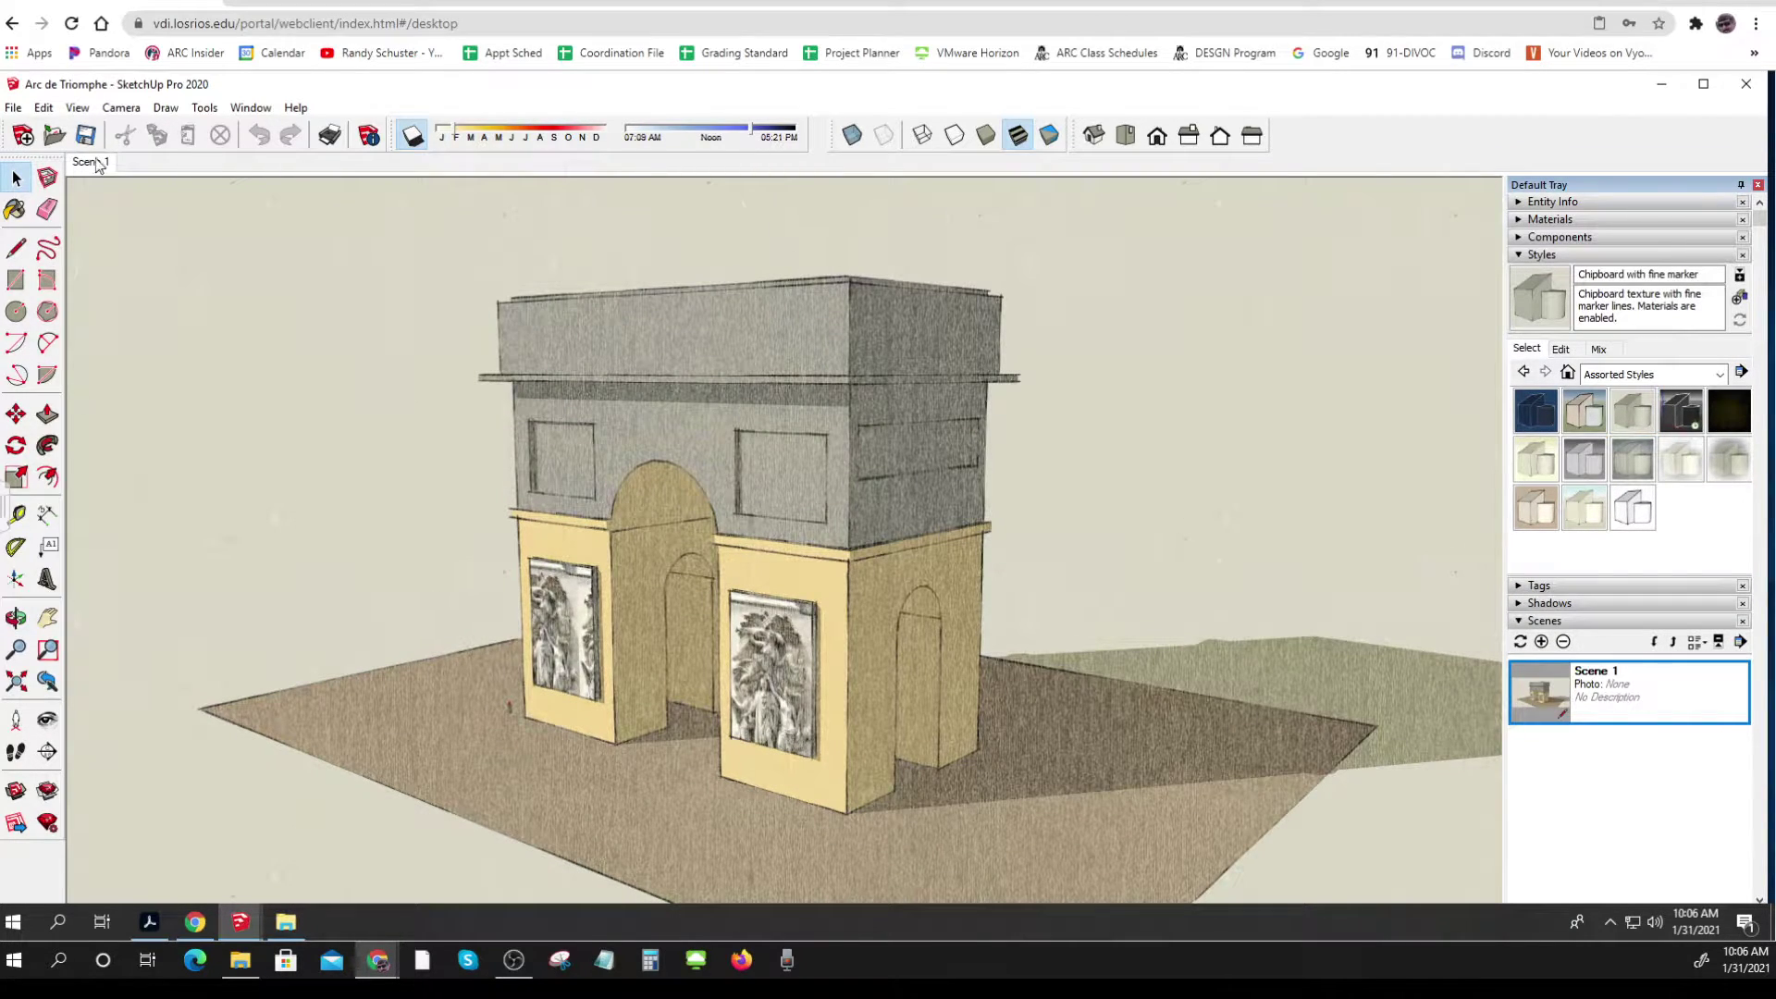
pyautogui.rightClick(90, 164)
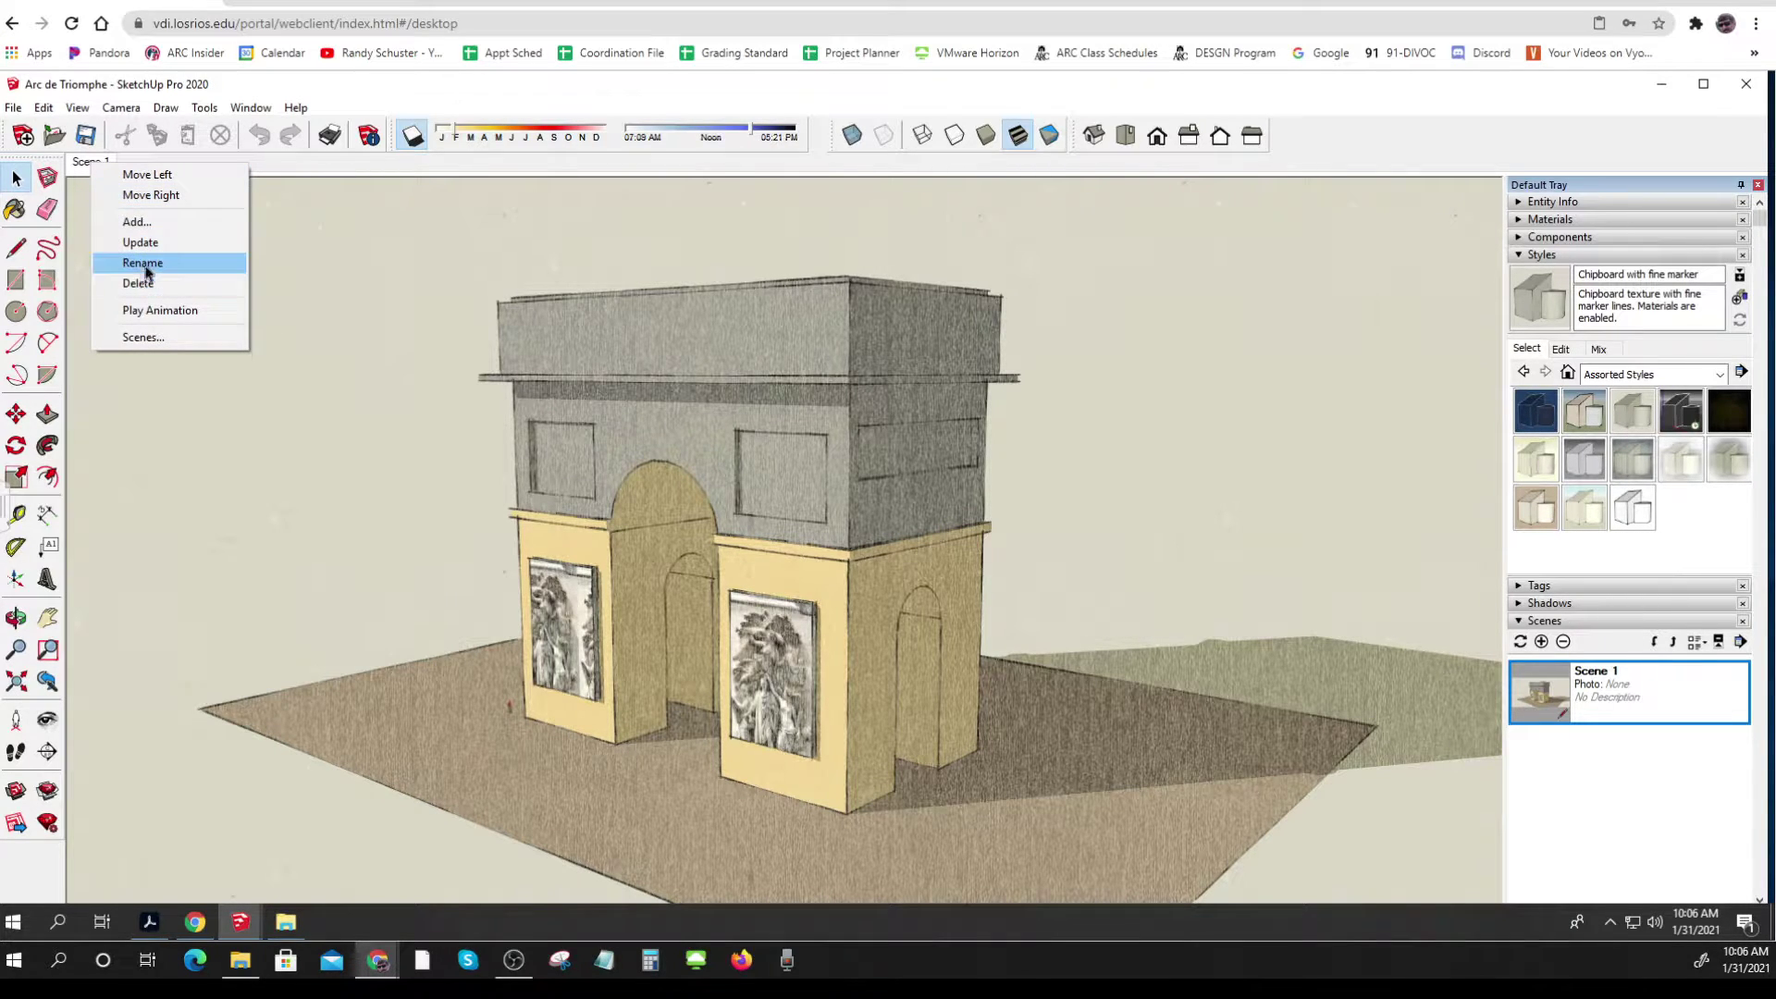
pyautogui.click(145, 266)
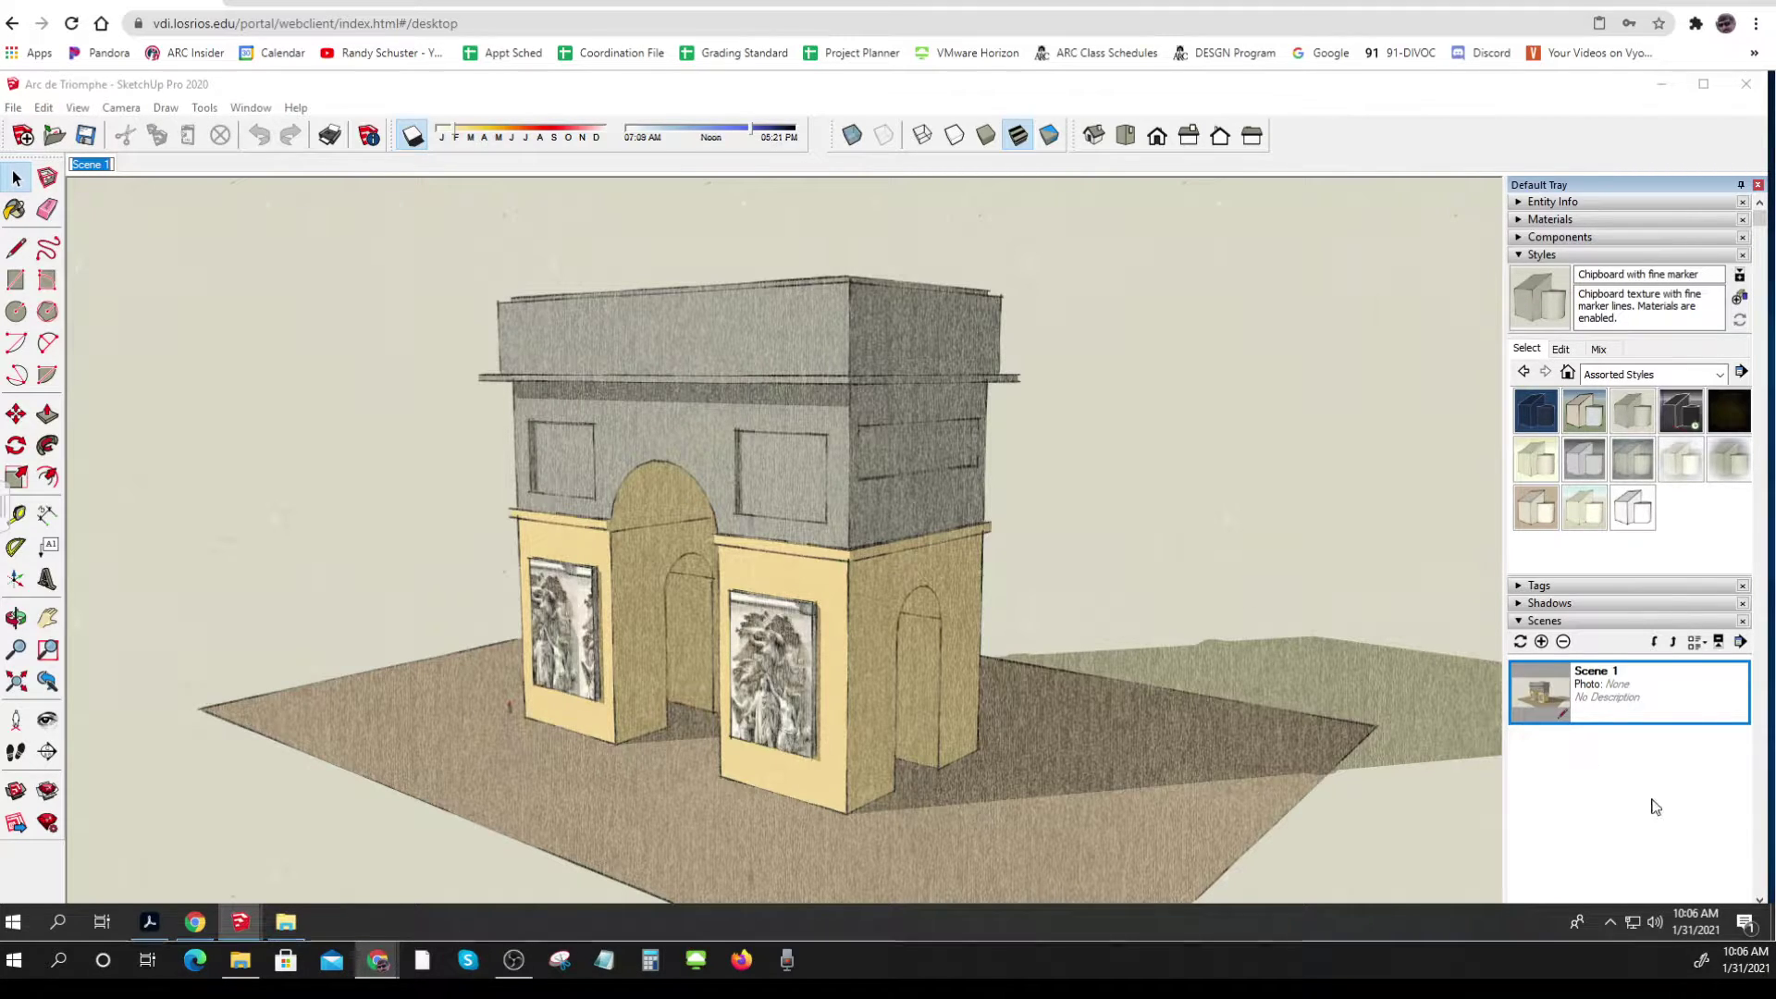
pyautogui.click(111, 192)
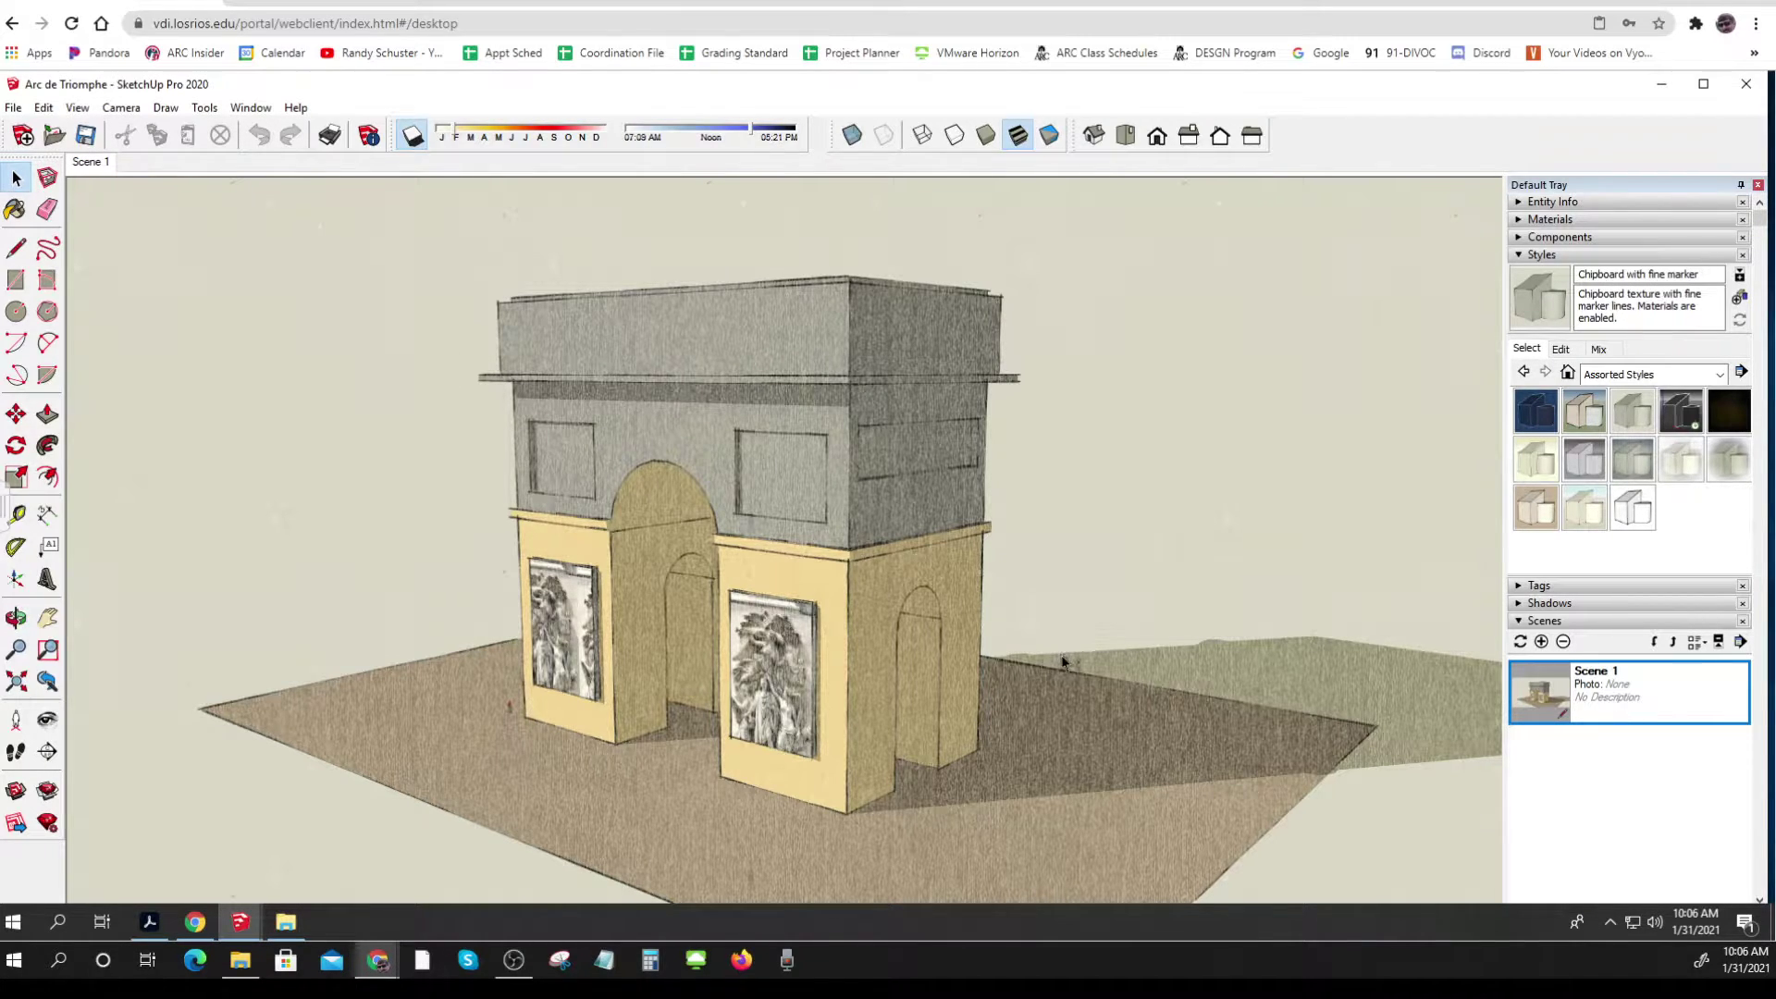
# Add a second scene from the arch's shaded rear corner, and switch between both scenes to compare them.
pyautogui.moveTo(1073, 659); pyautogui.dragTo(308, 658, button='middle')
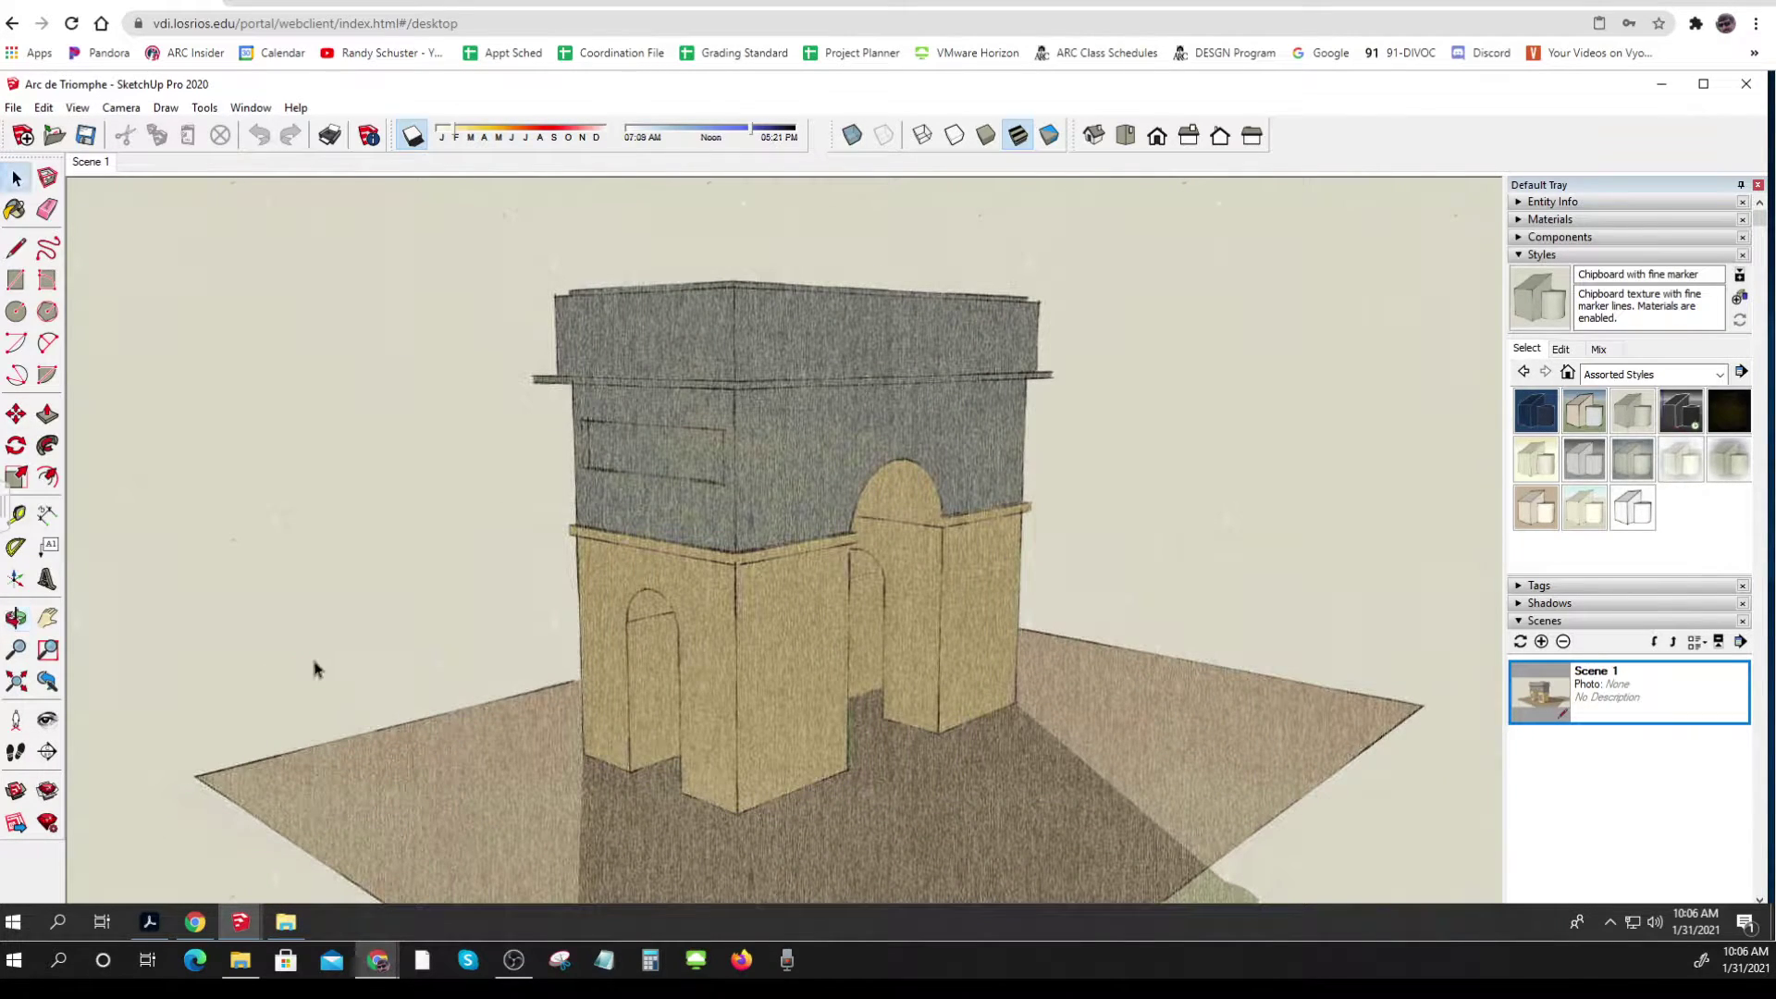
pyautogui.click(1542, 642)
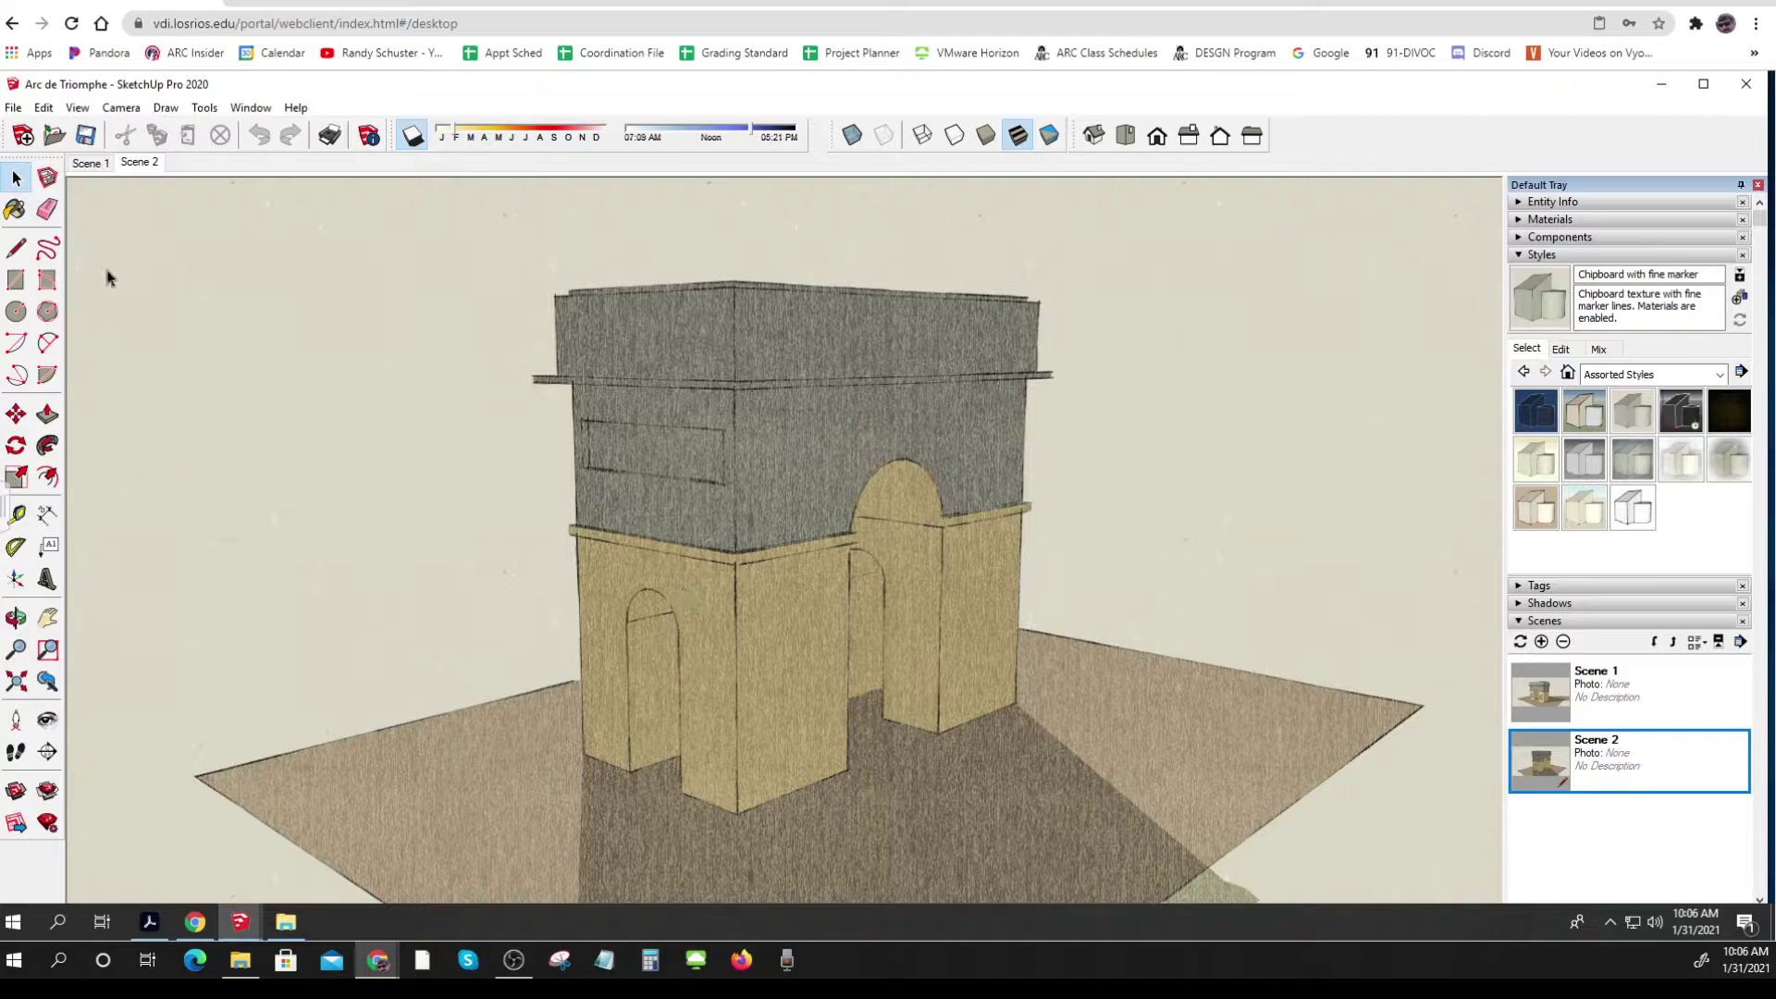
pyautogui.click(88, 164)
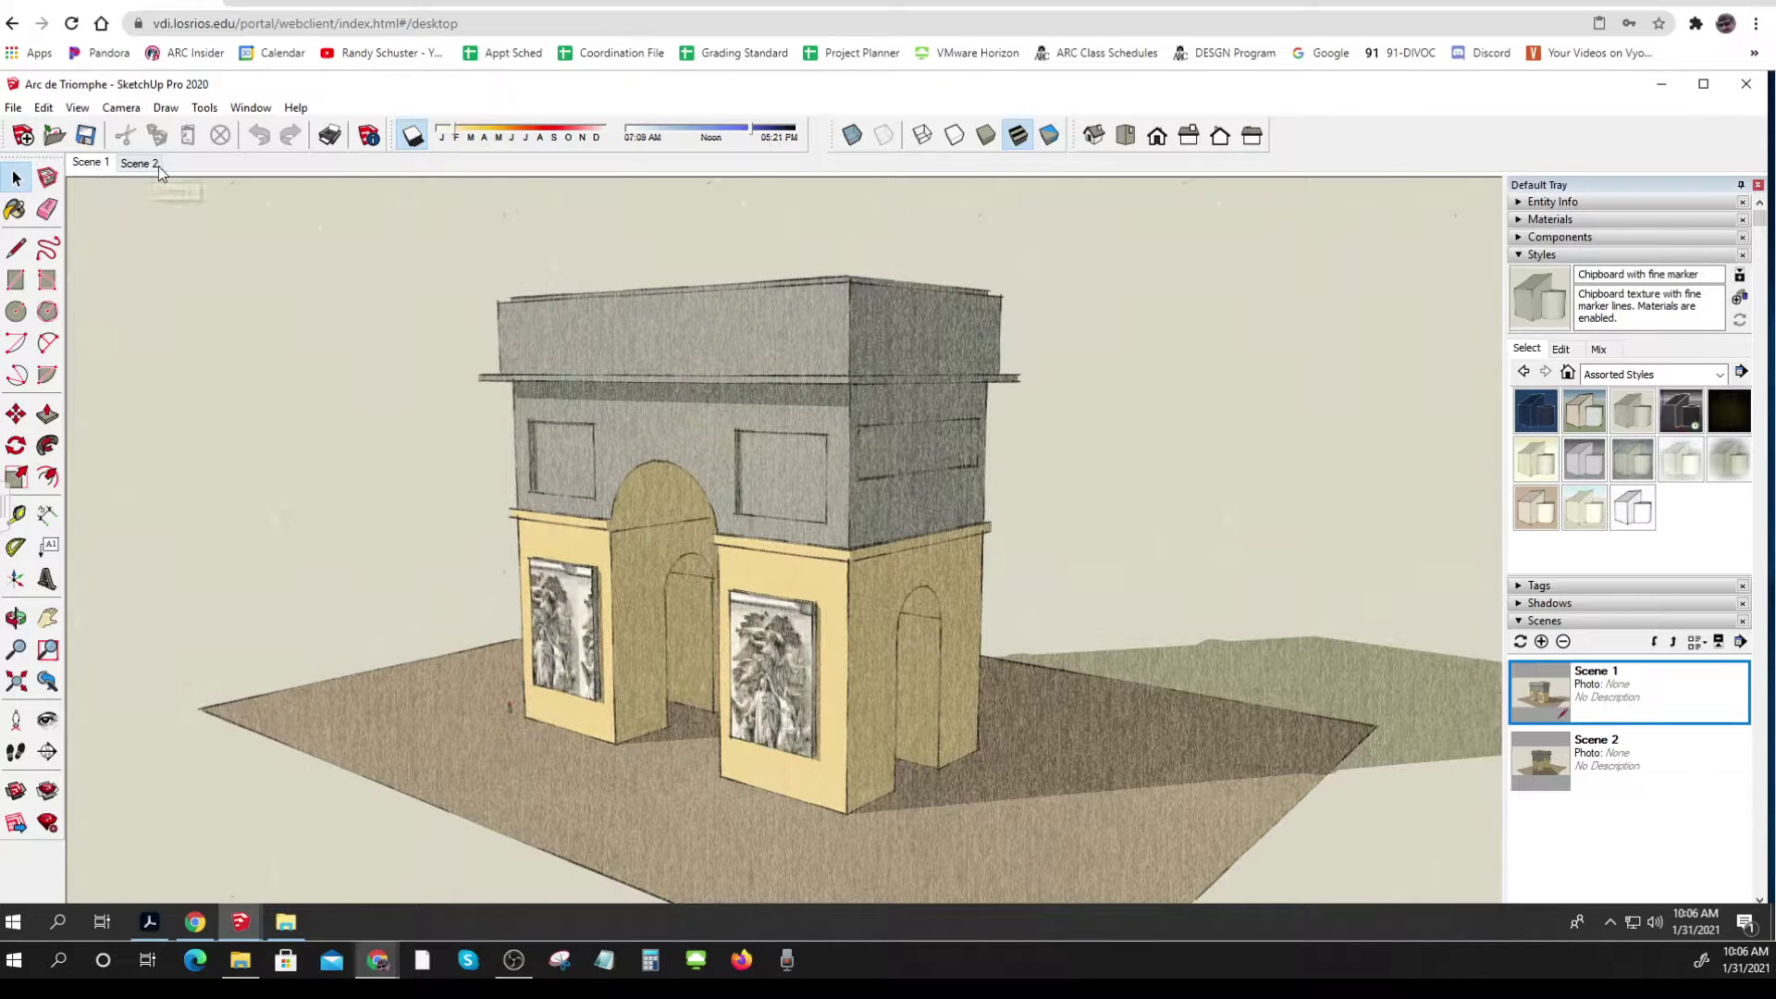
pyautogui.click(145, 170)
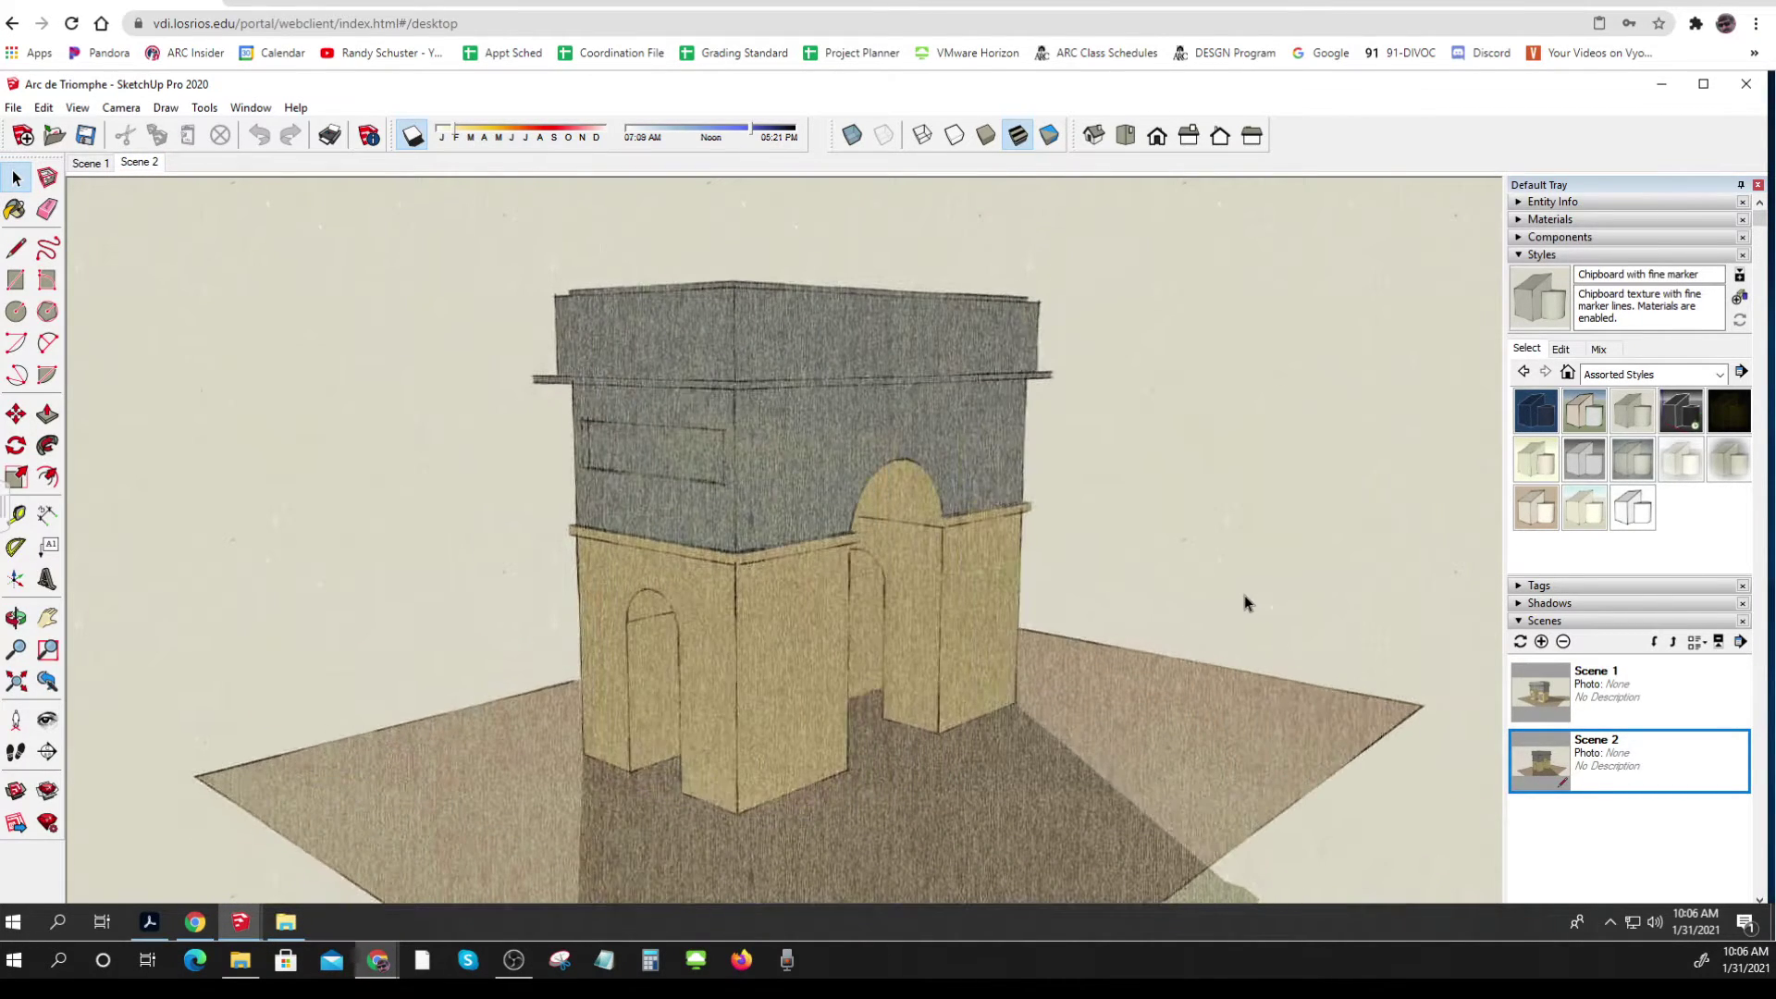
# Add two more scenes around the arch, one with its plain sunlit end facing forward and one with the relief front facing right.
pyautogui.press('o')
pyautogui.moveTo(1189, 626); pyautogui.dragTo(370, 626)
pyautogui.press('space')
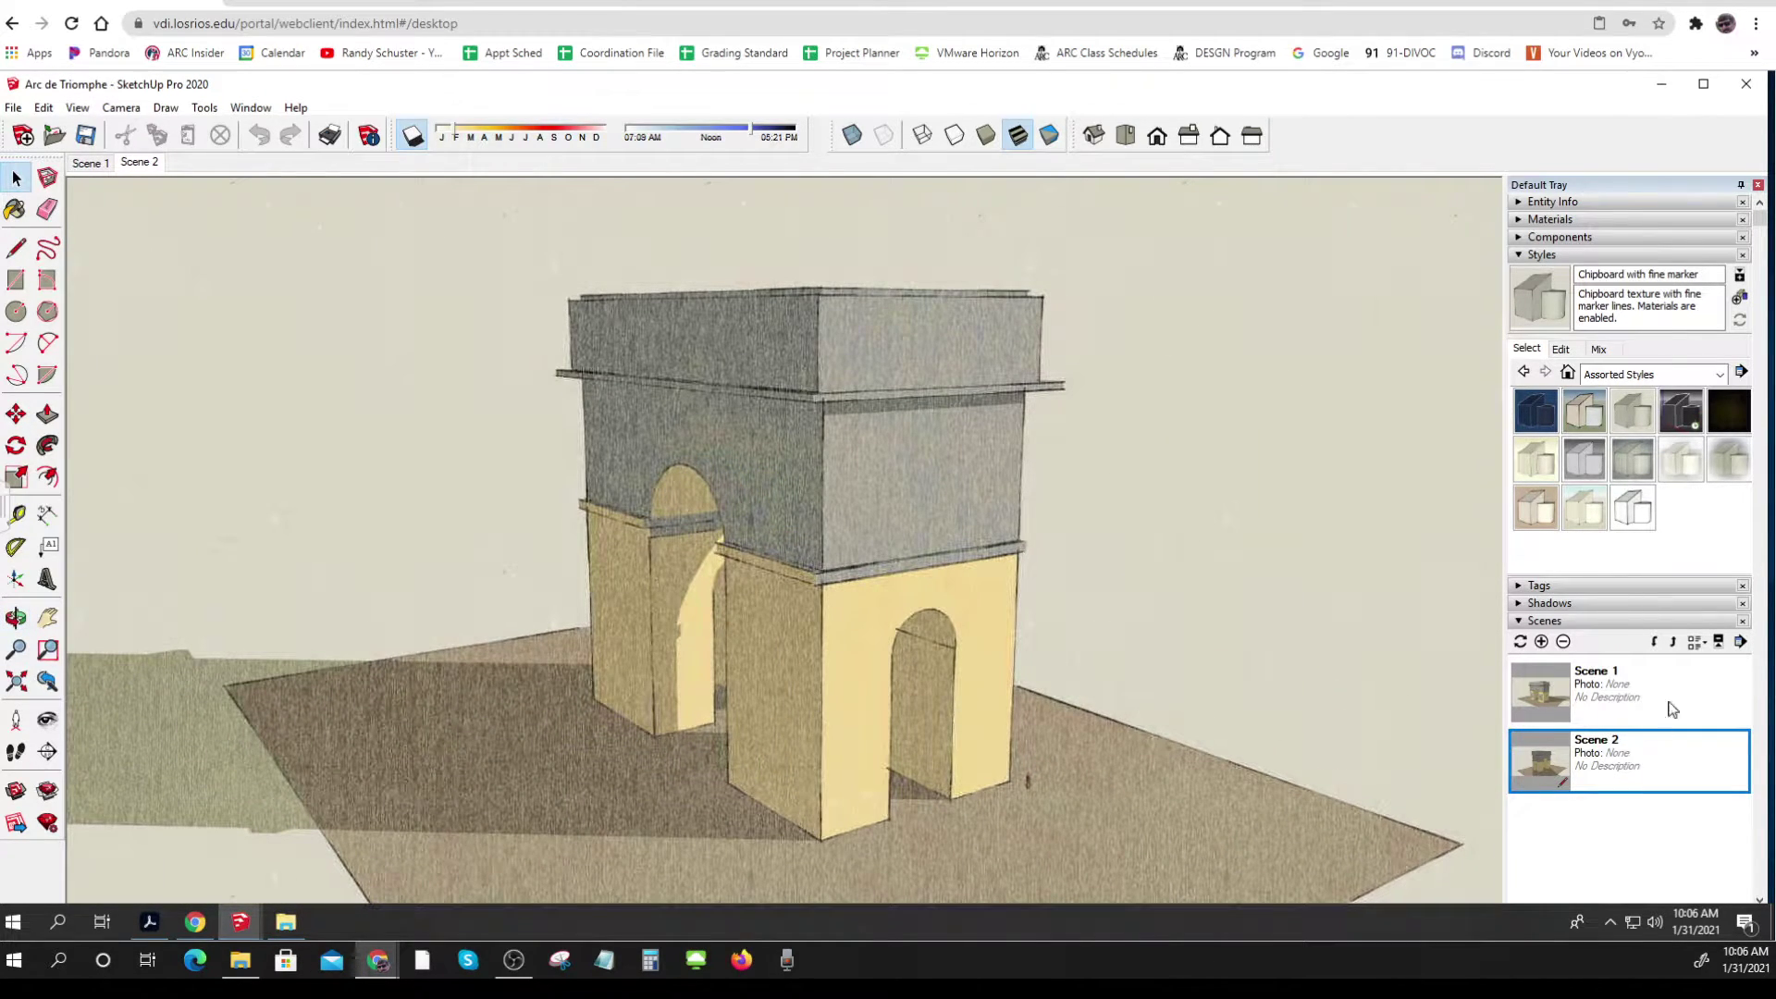
pyautogui.click(1543, 642)
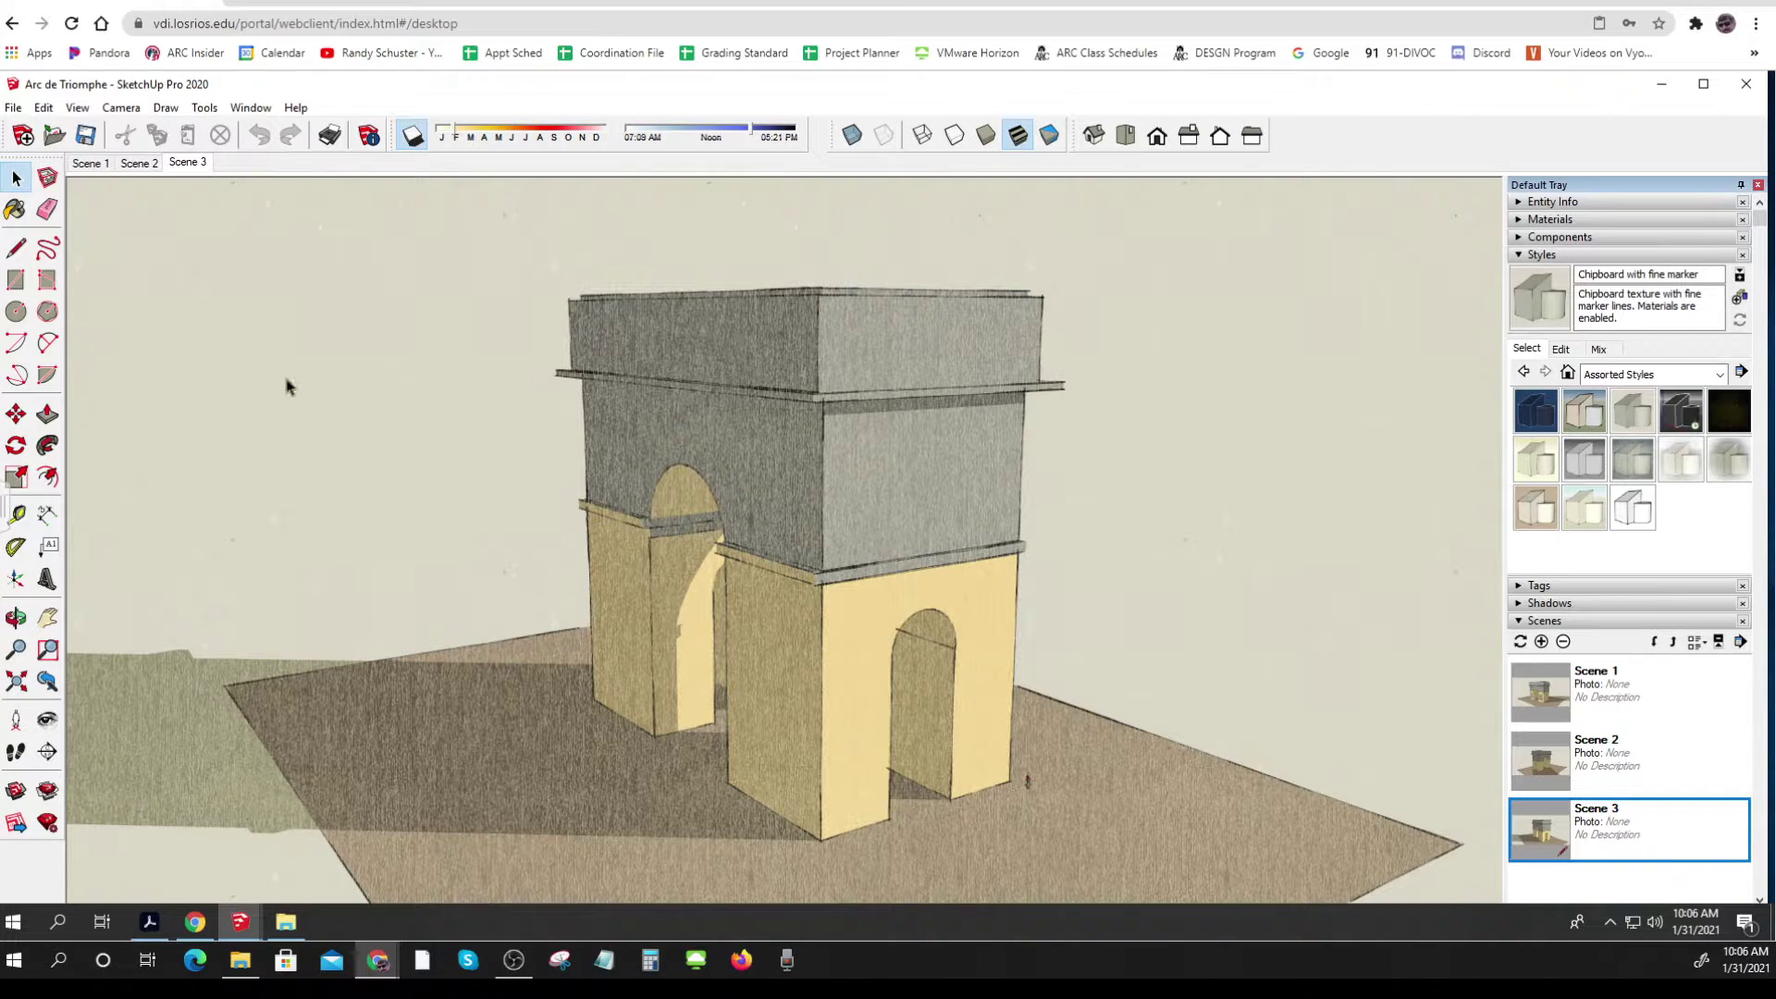
pyautogui.moveTo(1346, 621); pyautogui.dragTo(699, 611, button='middle')
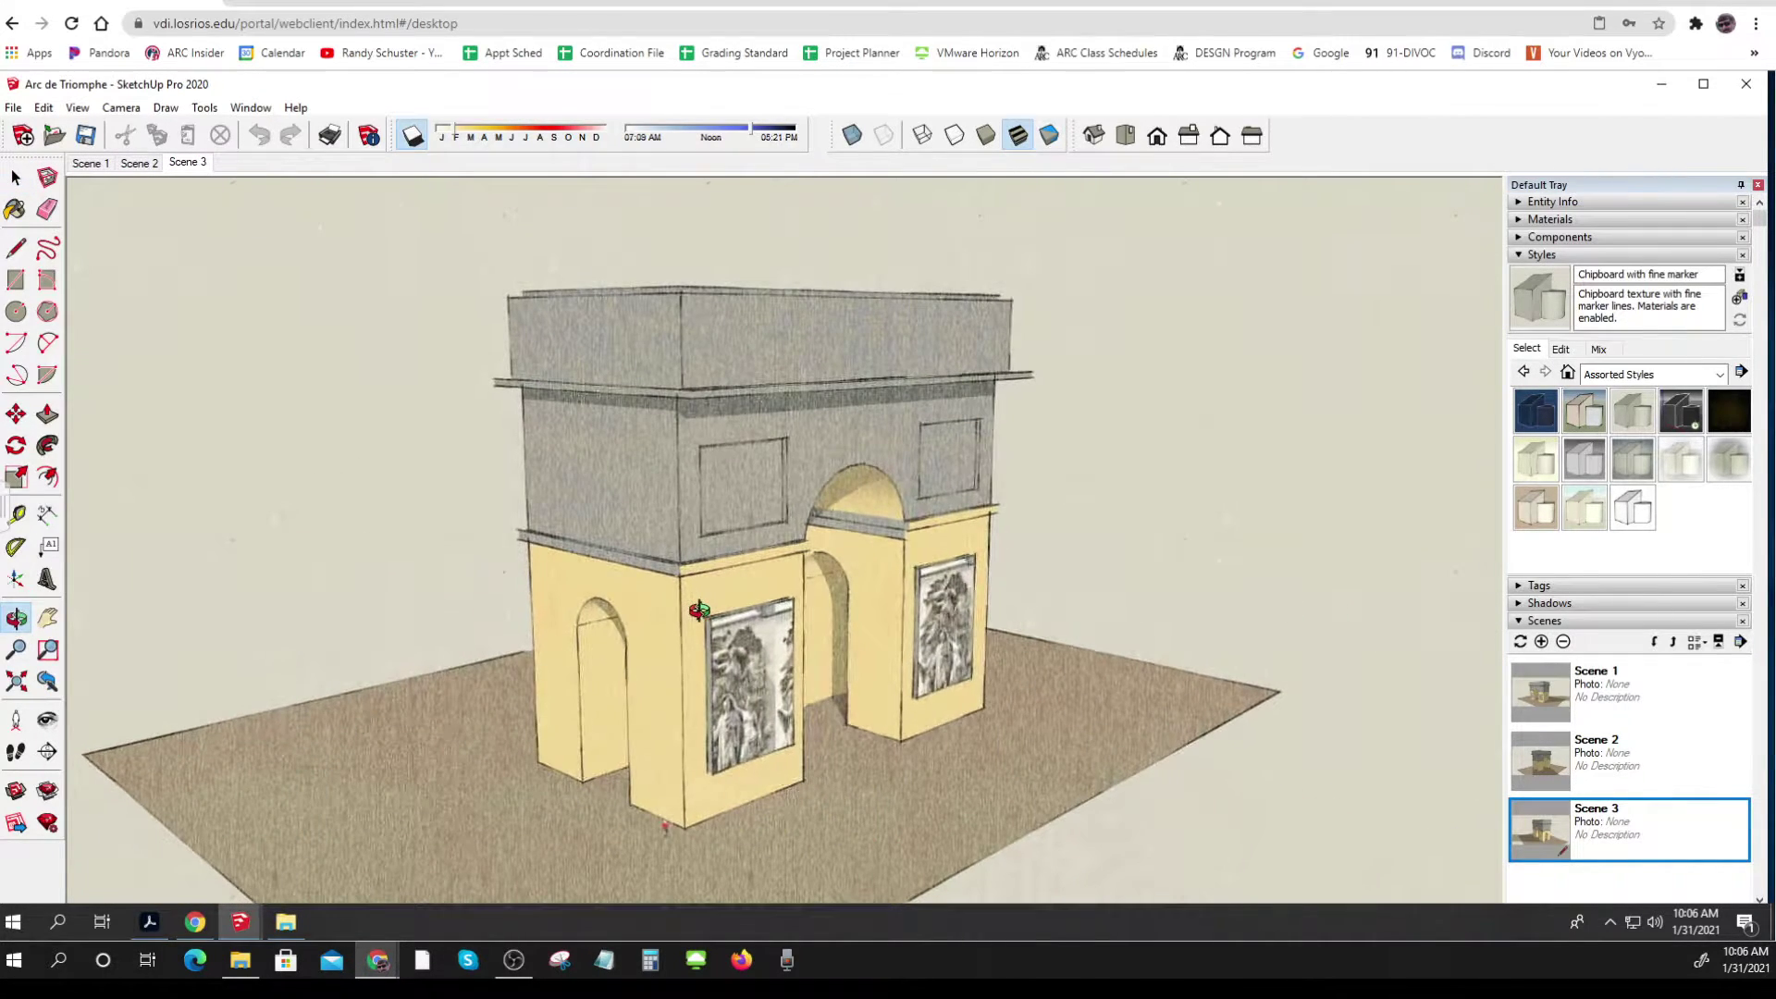
pyautogui.click(1542, 642)
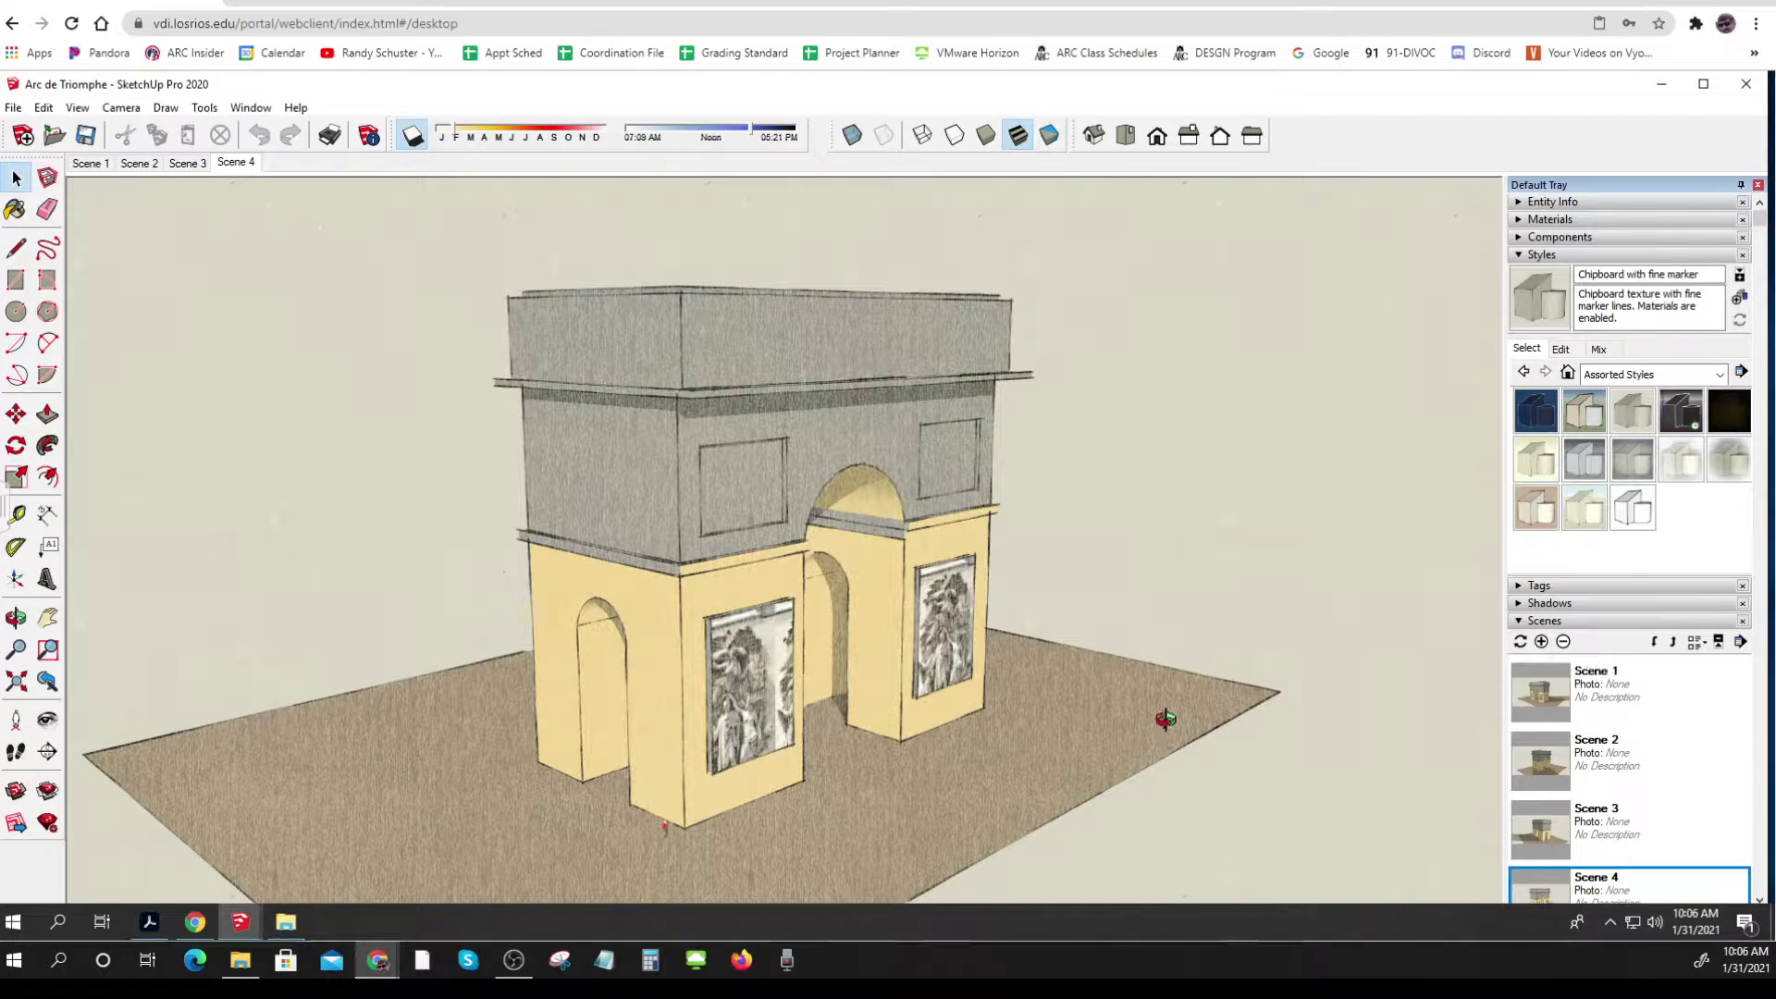
# Add two straight-on front scenes, one framing both relief panels and one looking closely through the central archway.
pyautogui.moveTo(1162, 718); pyautogui.dragTo(797, 623, button='middle')
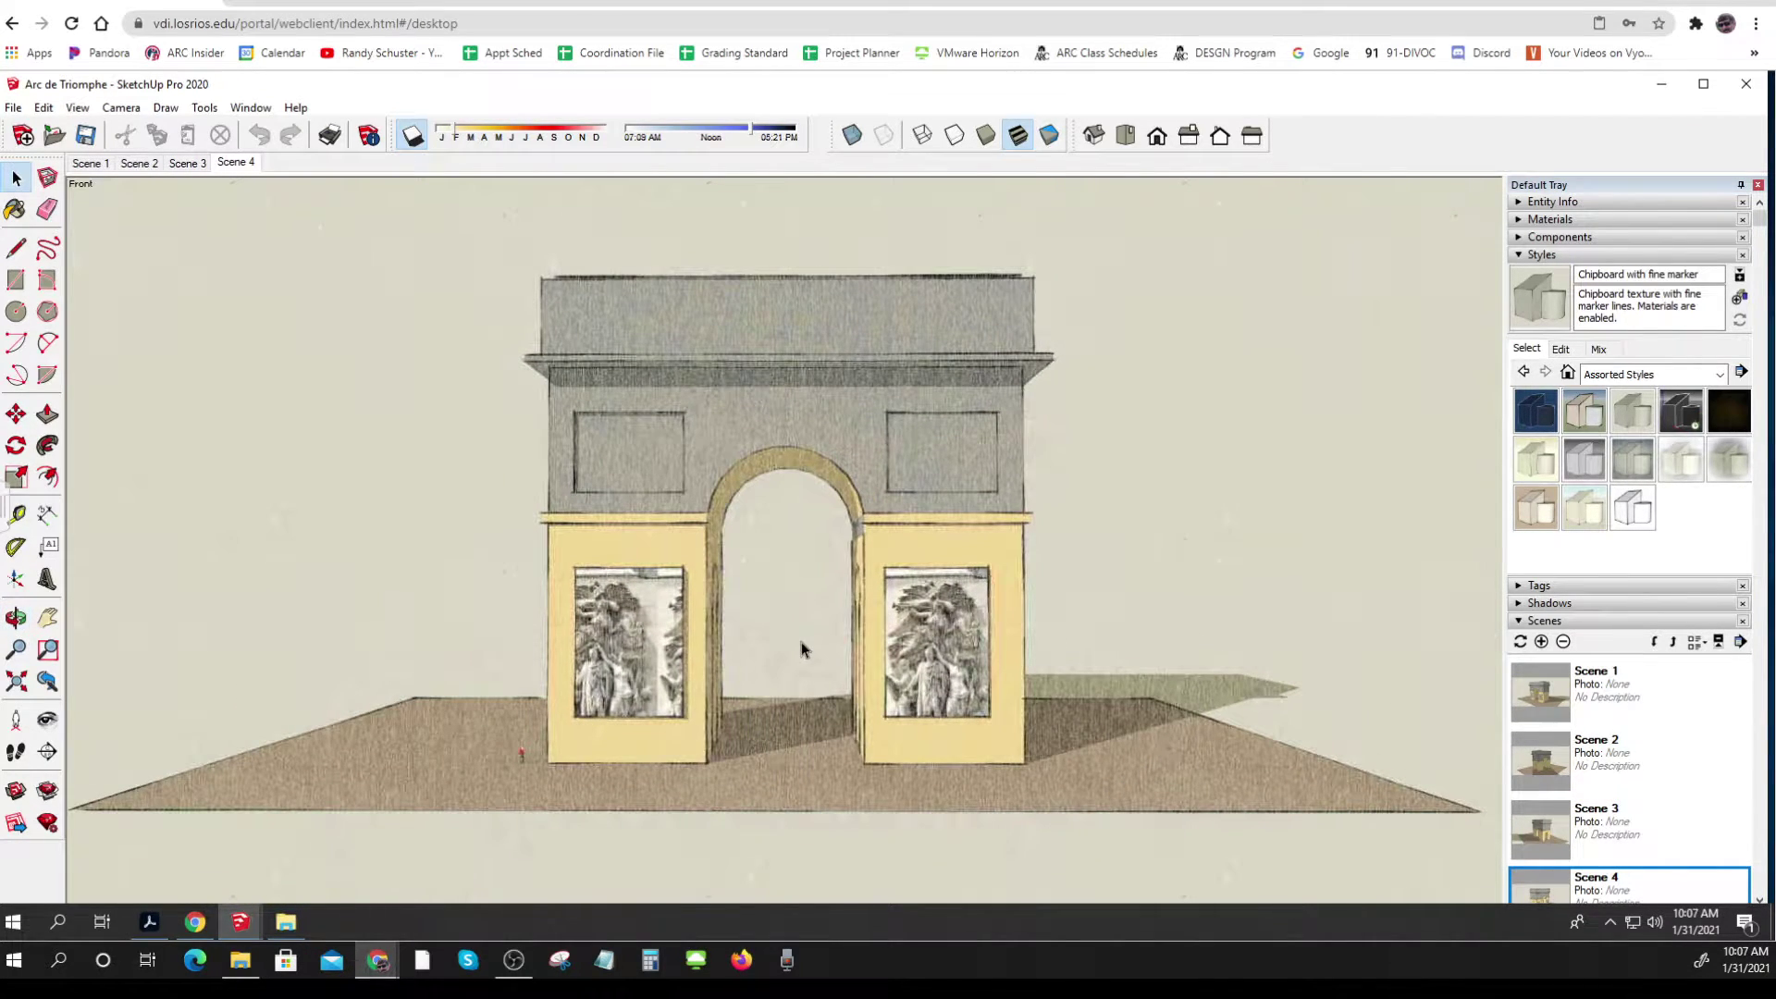
pyautogui.scroll(5, 807, 648)
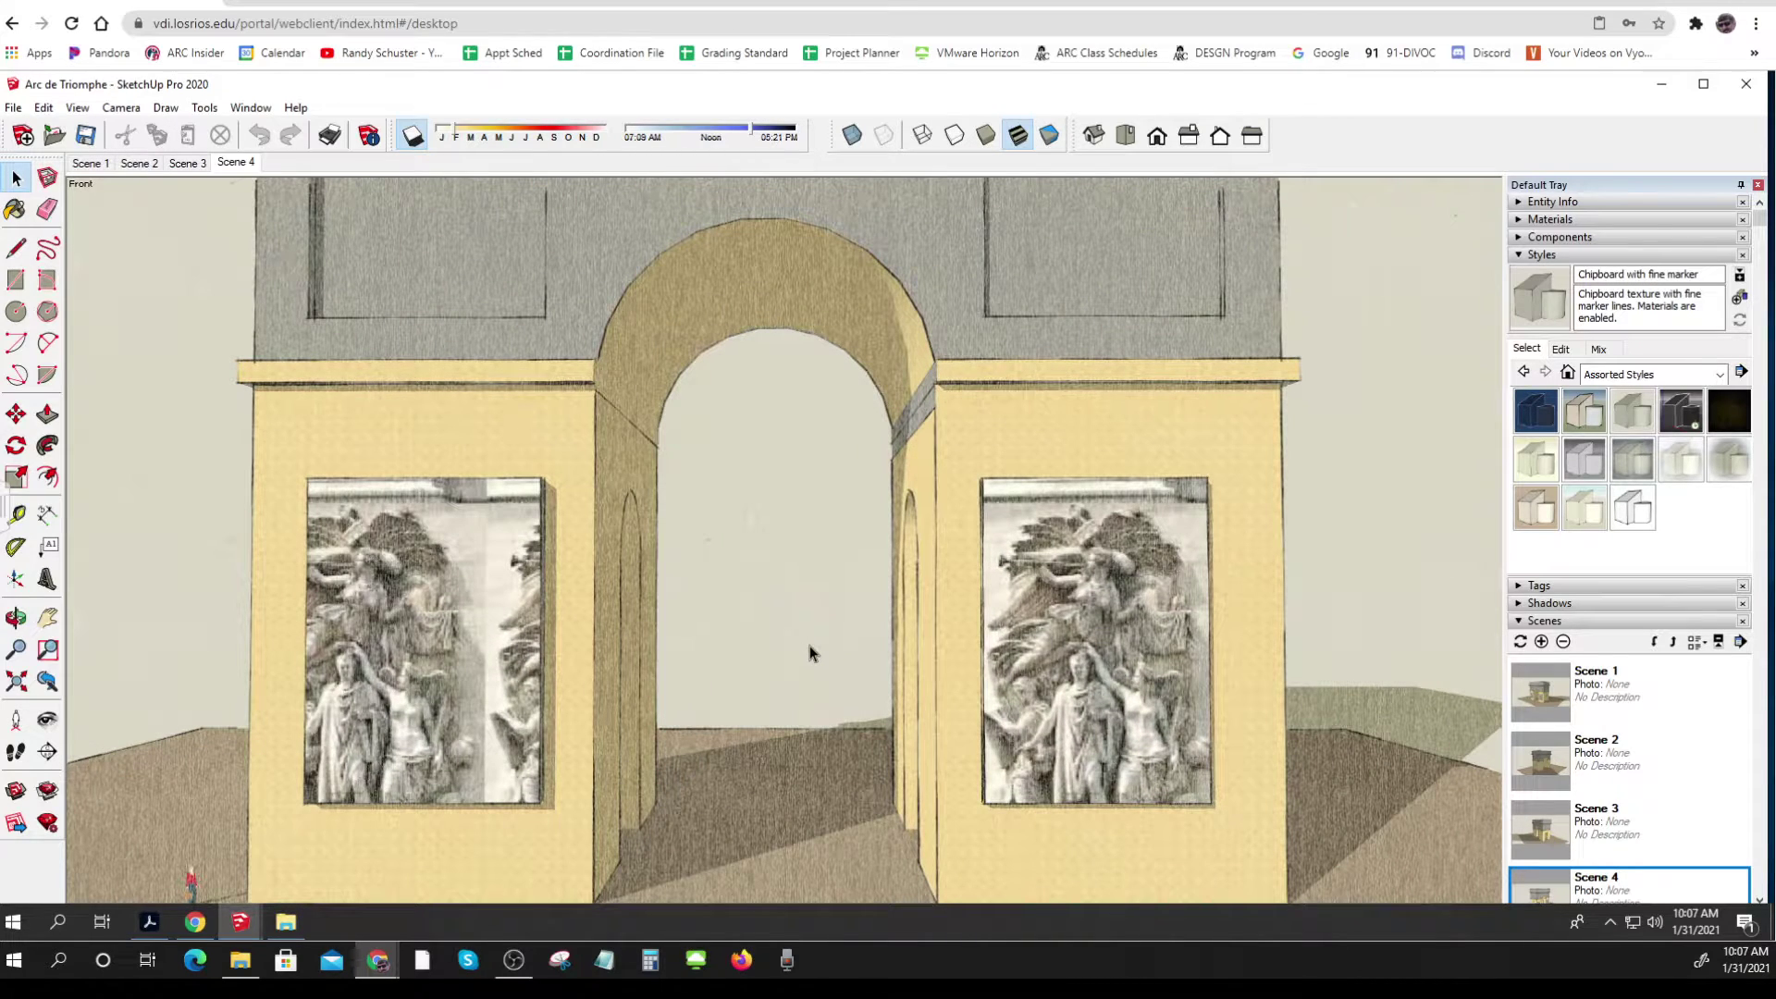
pyautogui.scroll(2, 808, 647)
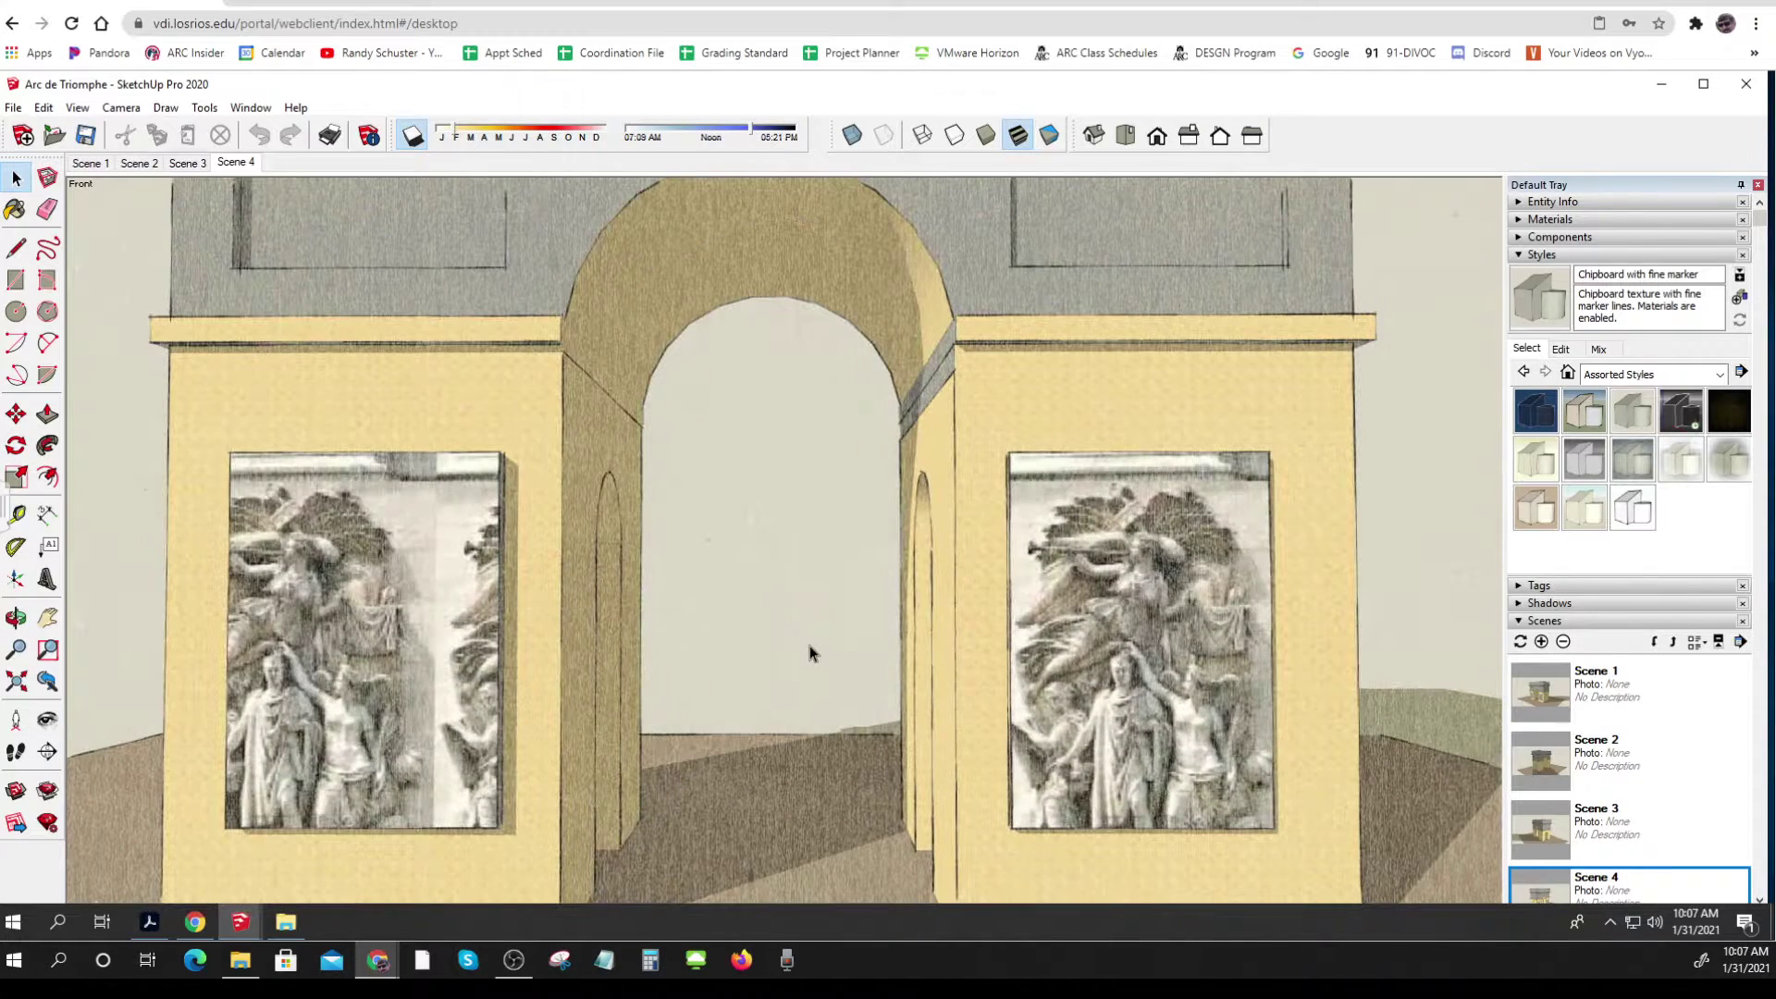
pyautogui.click(1542, 641)
pyautogui.scroll(4, 832, 712)
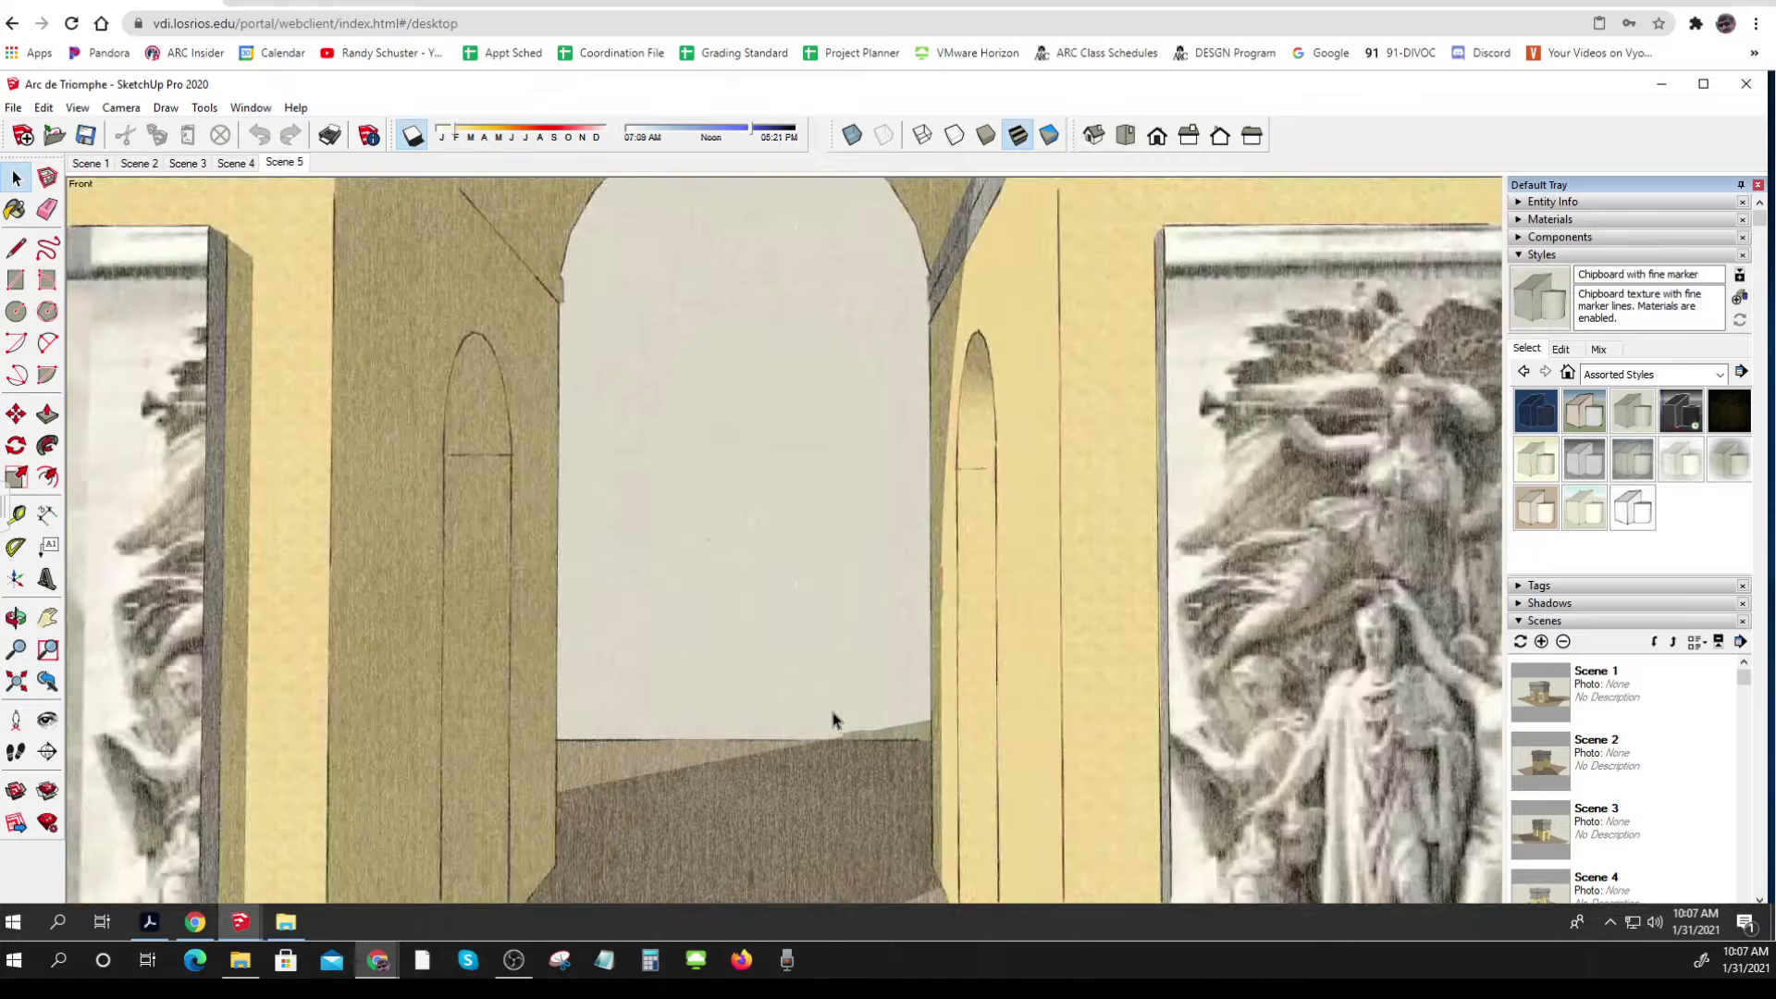
pyautogui.click(1542, 641)
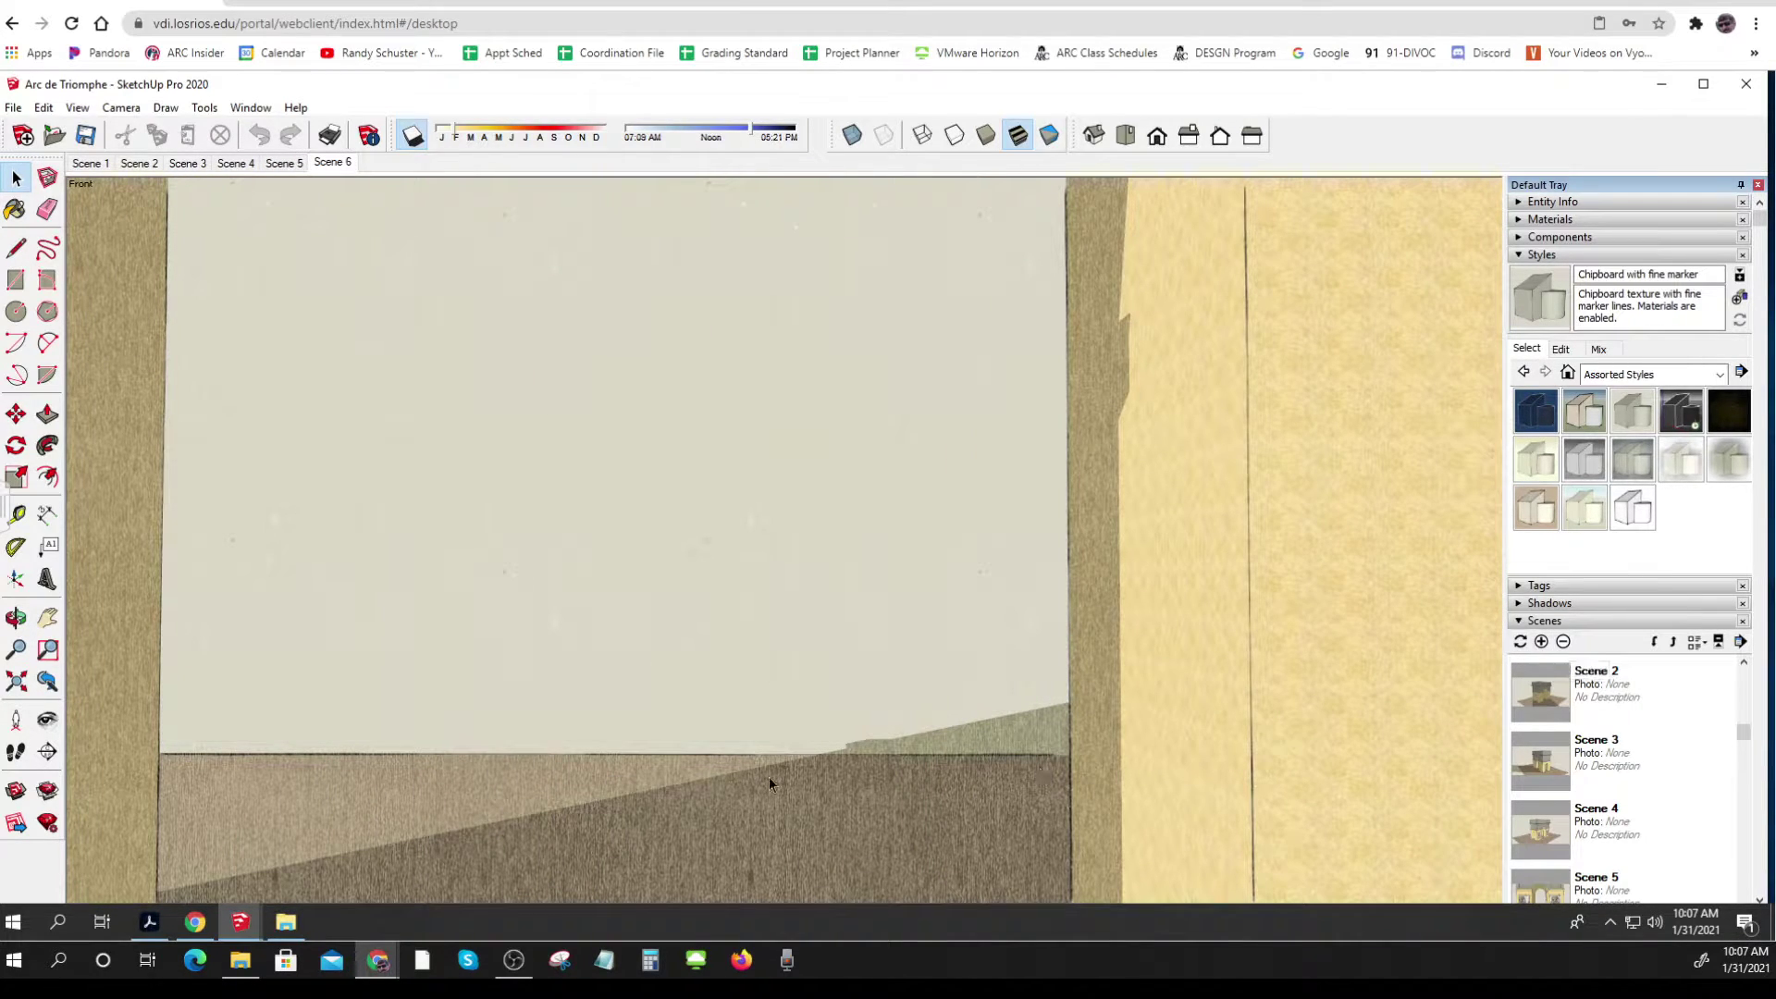
# Add a scene with a close view of a shaded rear pier, the archway beside it and the ground plane.
pyautogui.moveTo(970, 764); pyautogui.dragTo(231, 753, button='middle')
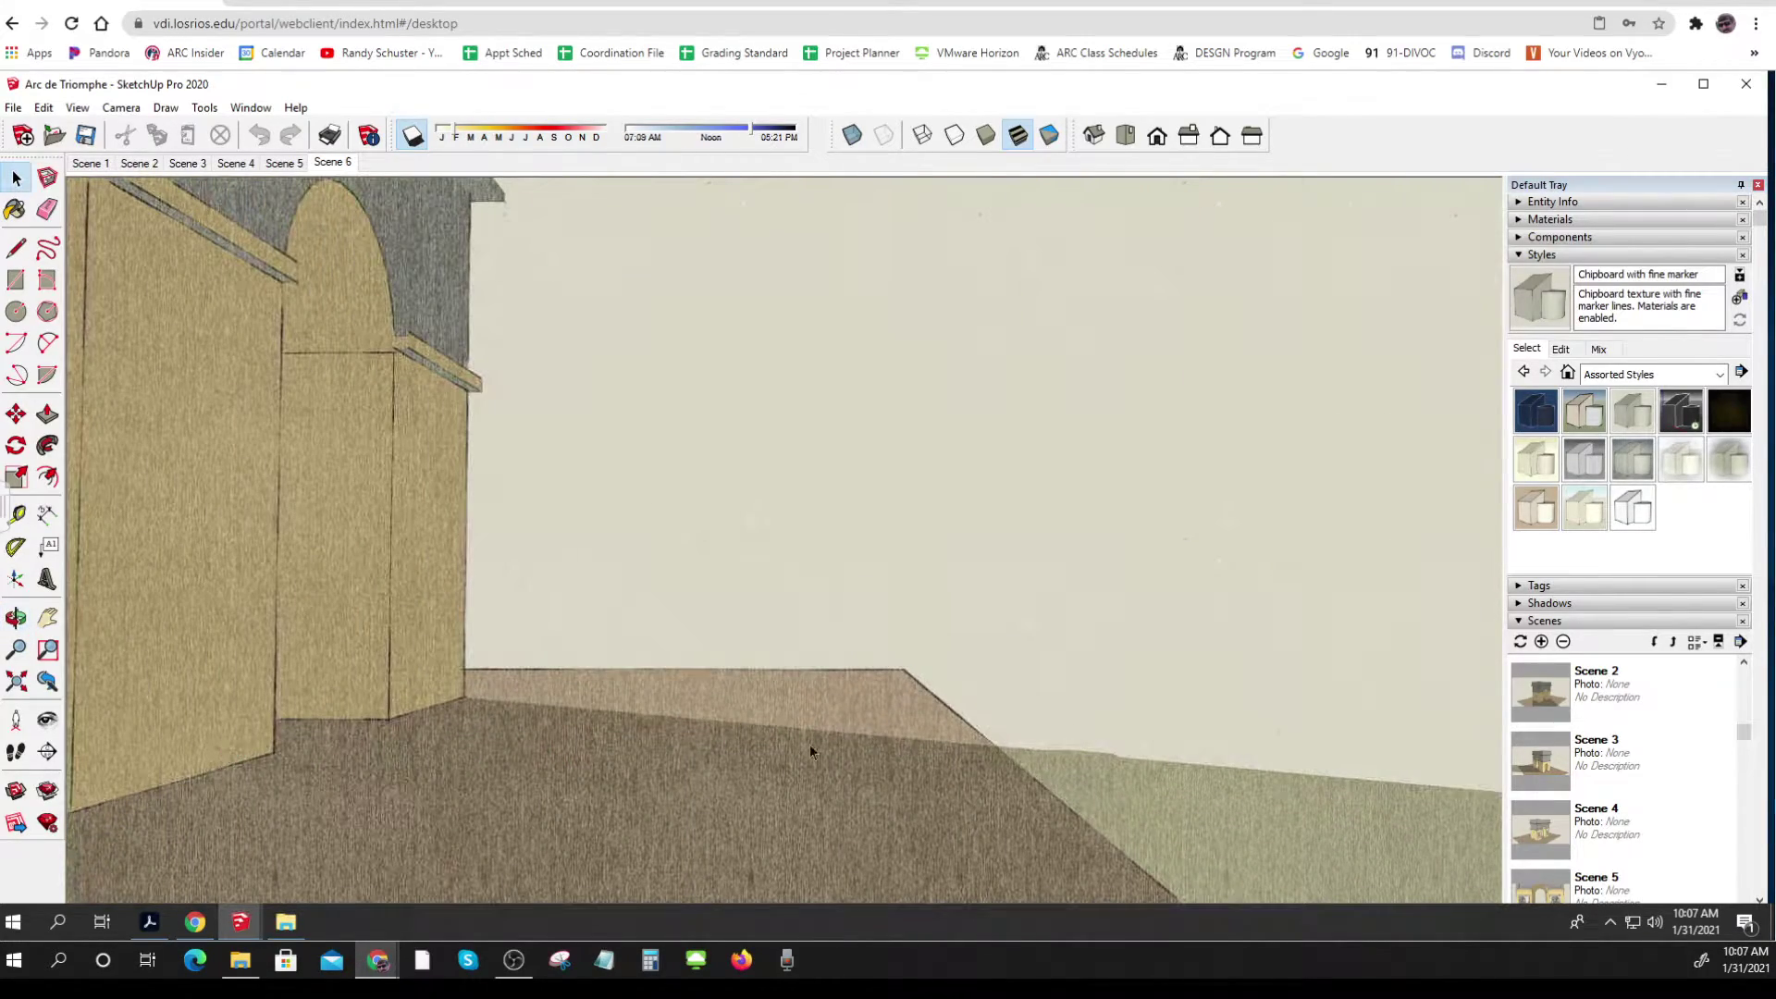
pyautogui.moveTo(809, 743); pyautogui.dragTo(477, 779, button='middle')
pyautogui.scroll(4, 541, 668)
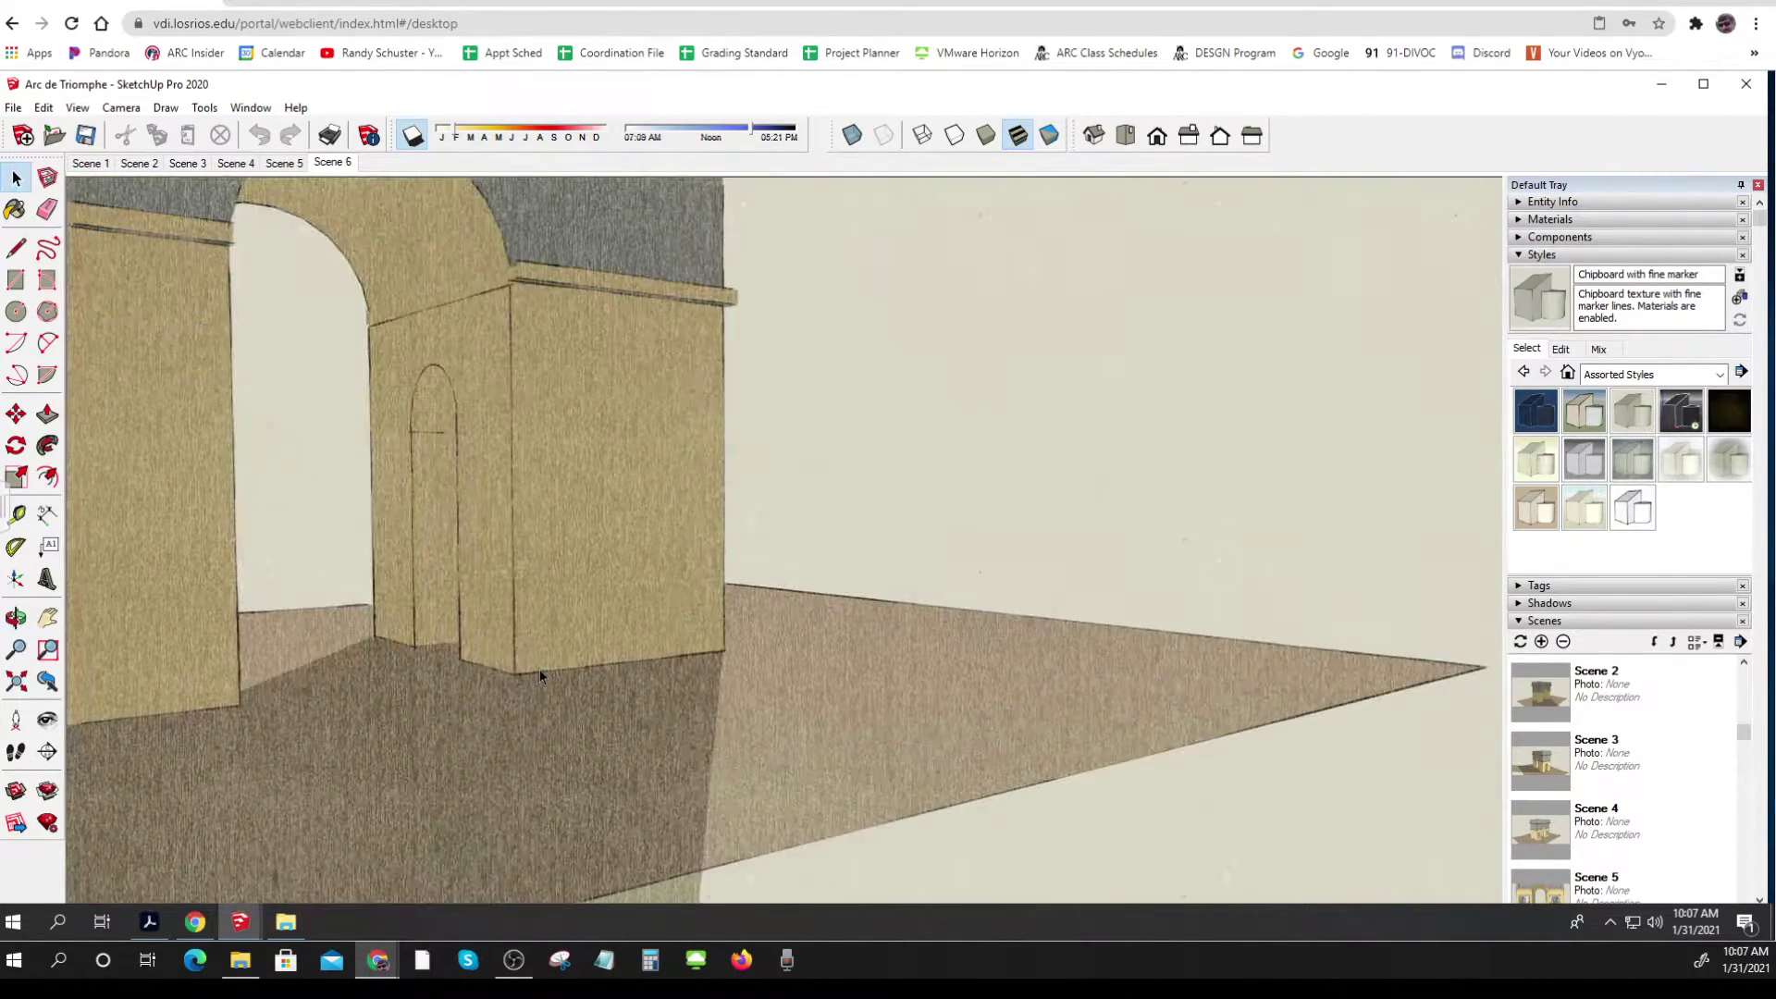
pyautogui.moveTo(611, 700); pyautogui.dragTo(449, 722, button='middle')
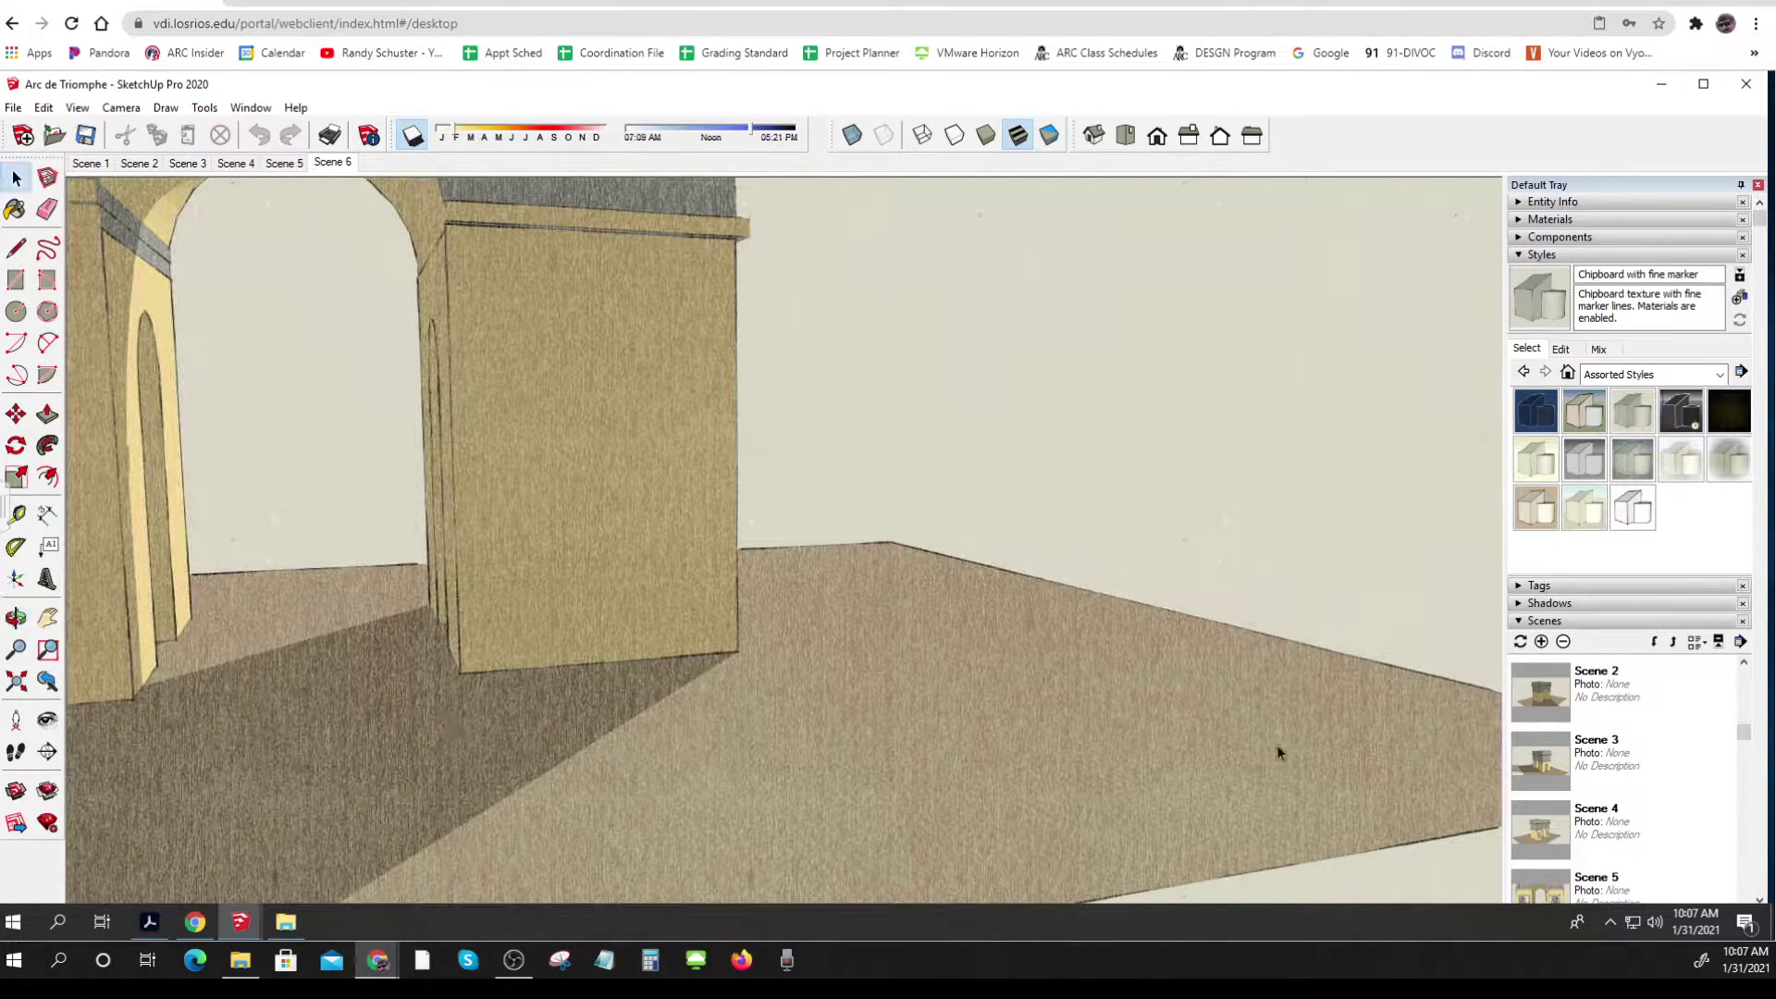
pyautogui.click(1541, 642)
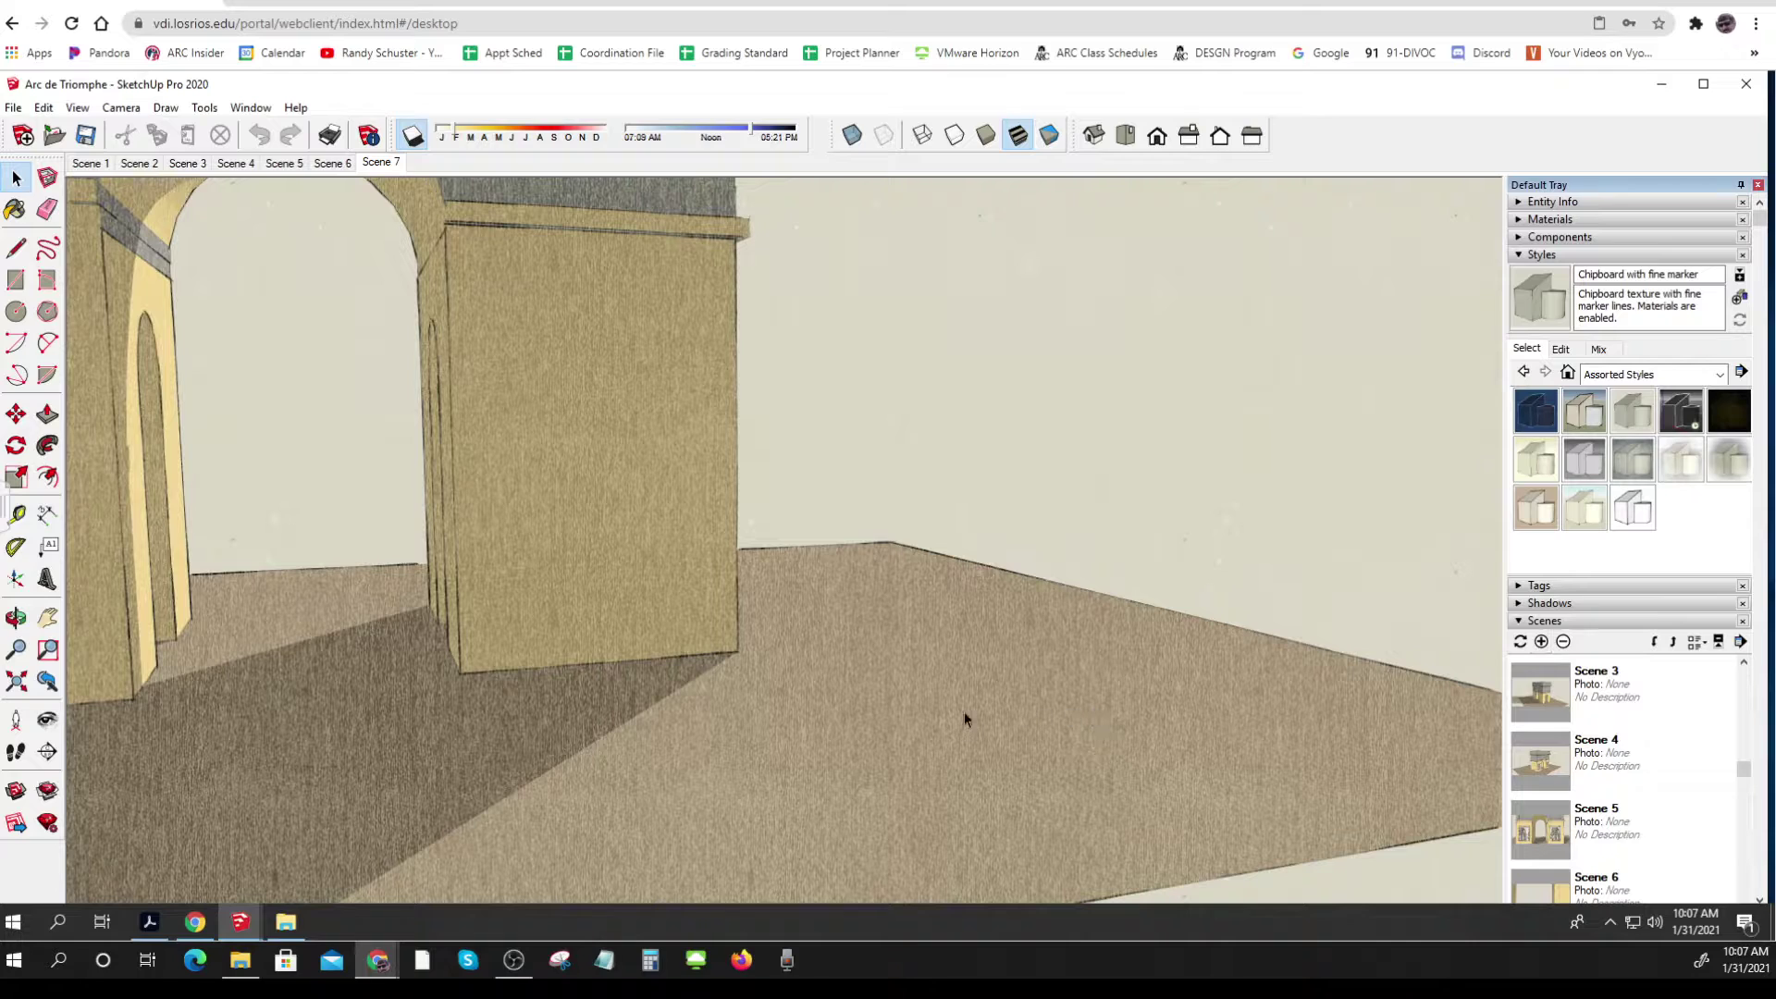
# Add a scene with a low close-up of the standing figure at the arch's front corner beside the relief panels.
pyautogui.keyDown('shift'); pyautogui.moveTo(964, 719); pyautogui.dragTo(890, 986, button='middle'); pyautogui.keyUp('shift')
pyautogui.keyDown('shift'); pyautogui.moveTo(845, 597); pyautogui.dragTo(888, 650, button='middle'); pyautogui.keyUp('shift')
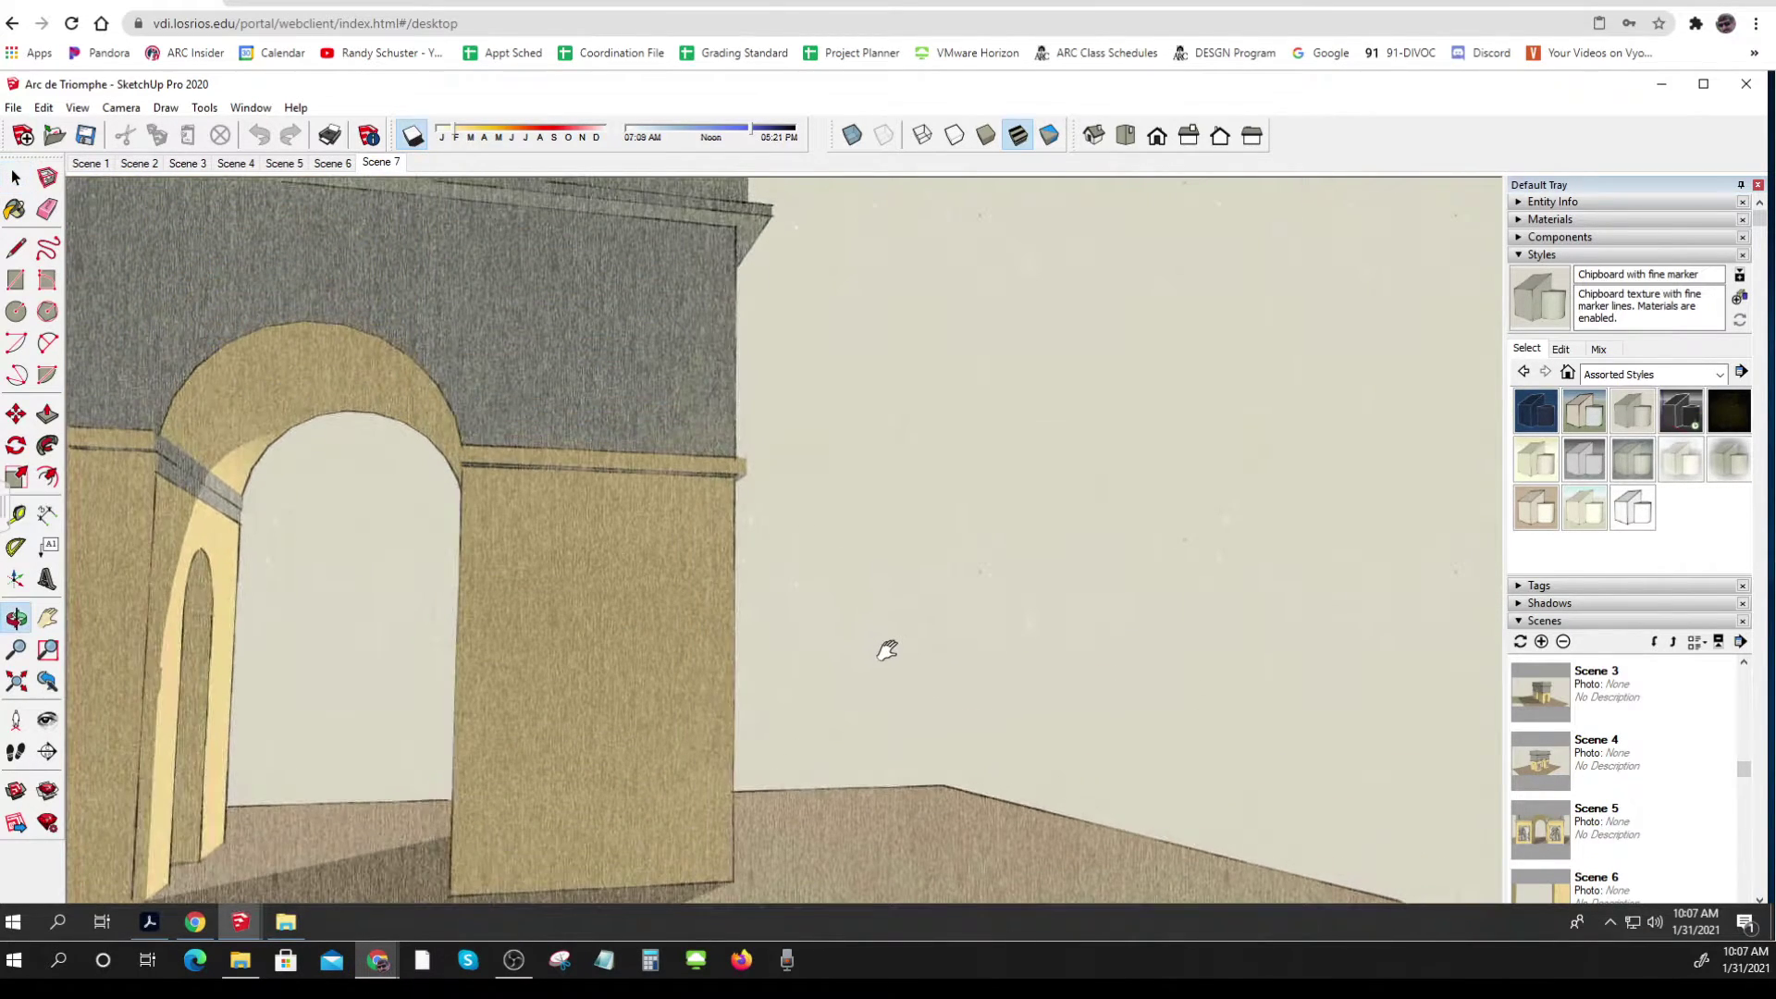
pyautogui.moveTo(975, 710); pyautogui.dragTo(771, 775, button='middle')
pyautogui.moveTo(1133, 769); pyautogui.dragTo(490, 803, button='middle')
pyautogui.moveTo(1164, 821); pyautogui.dragTo(880, 794, button='middle')
pyautogui.scroll(4, 897, 794)
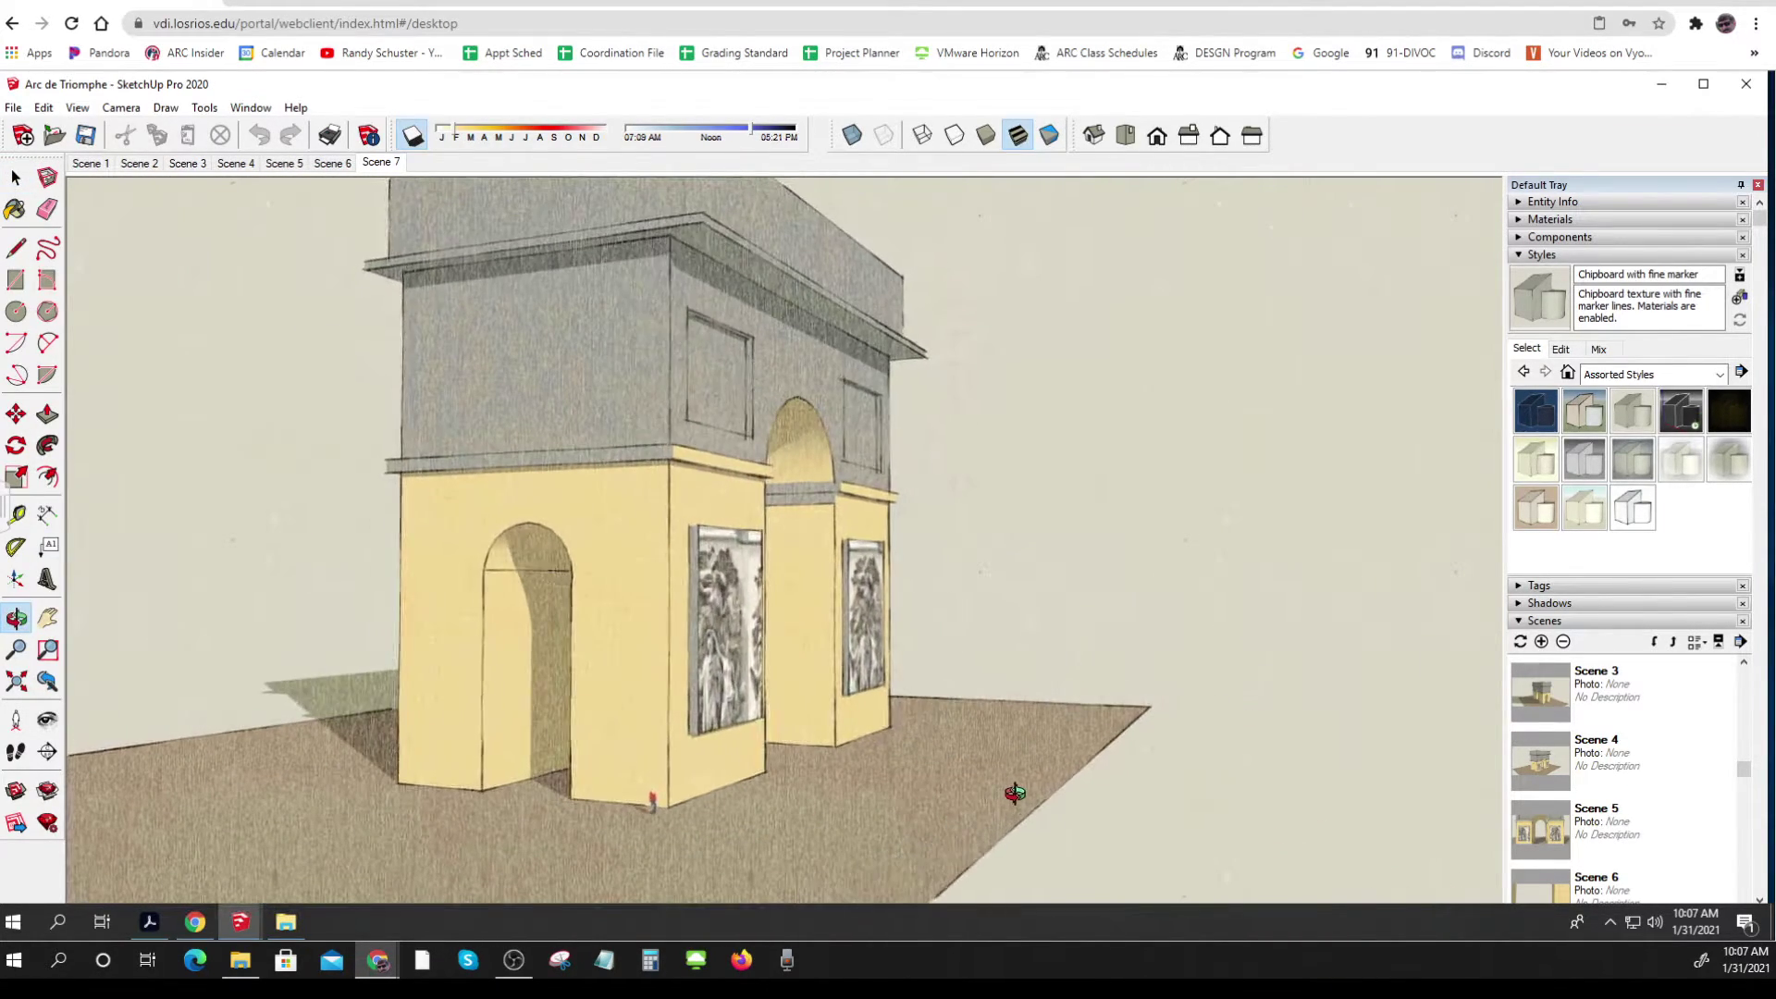
pyautogui.scroll(3, 703, 796)
pyautogui.scroll(3, 690, 795)
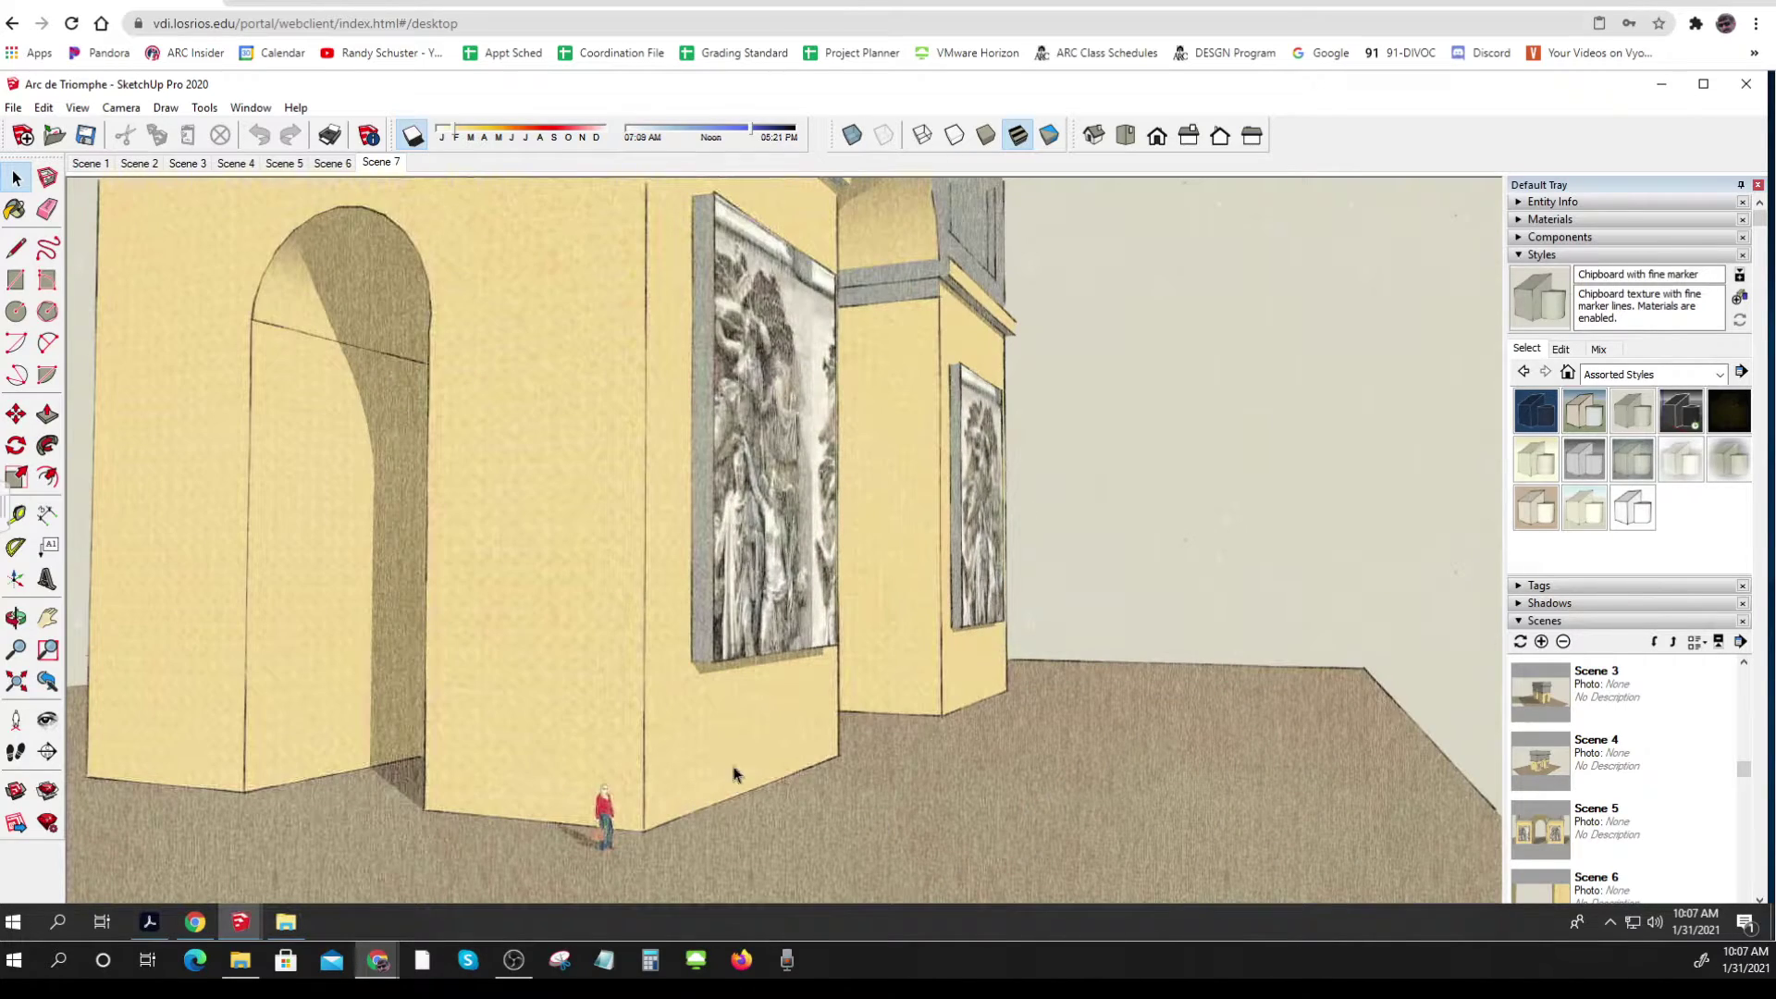
pyautogui.moveTo(734, 773); pyautogui.dragTo(813, 647, button='middle')
pyautogui.scroll(3, 799, 732)
pyautogui.scroll(2, 800, 732)
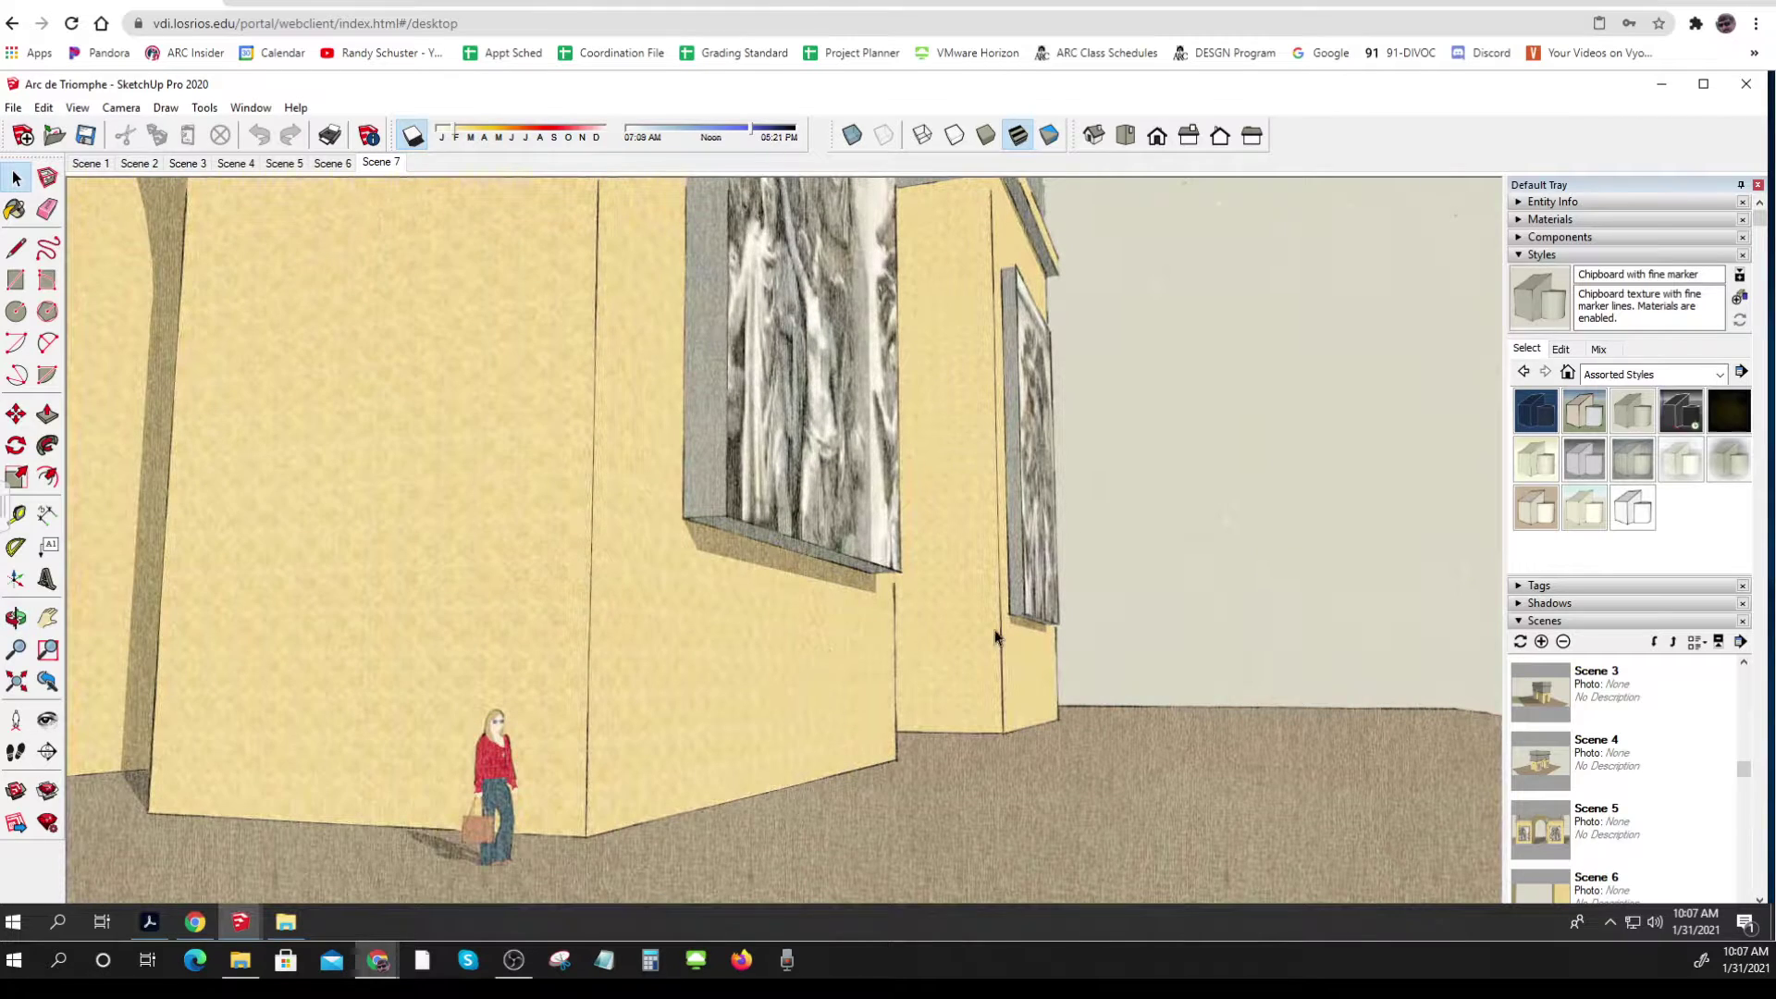
pyautogui.click(1541, 642)
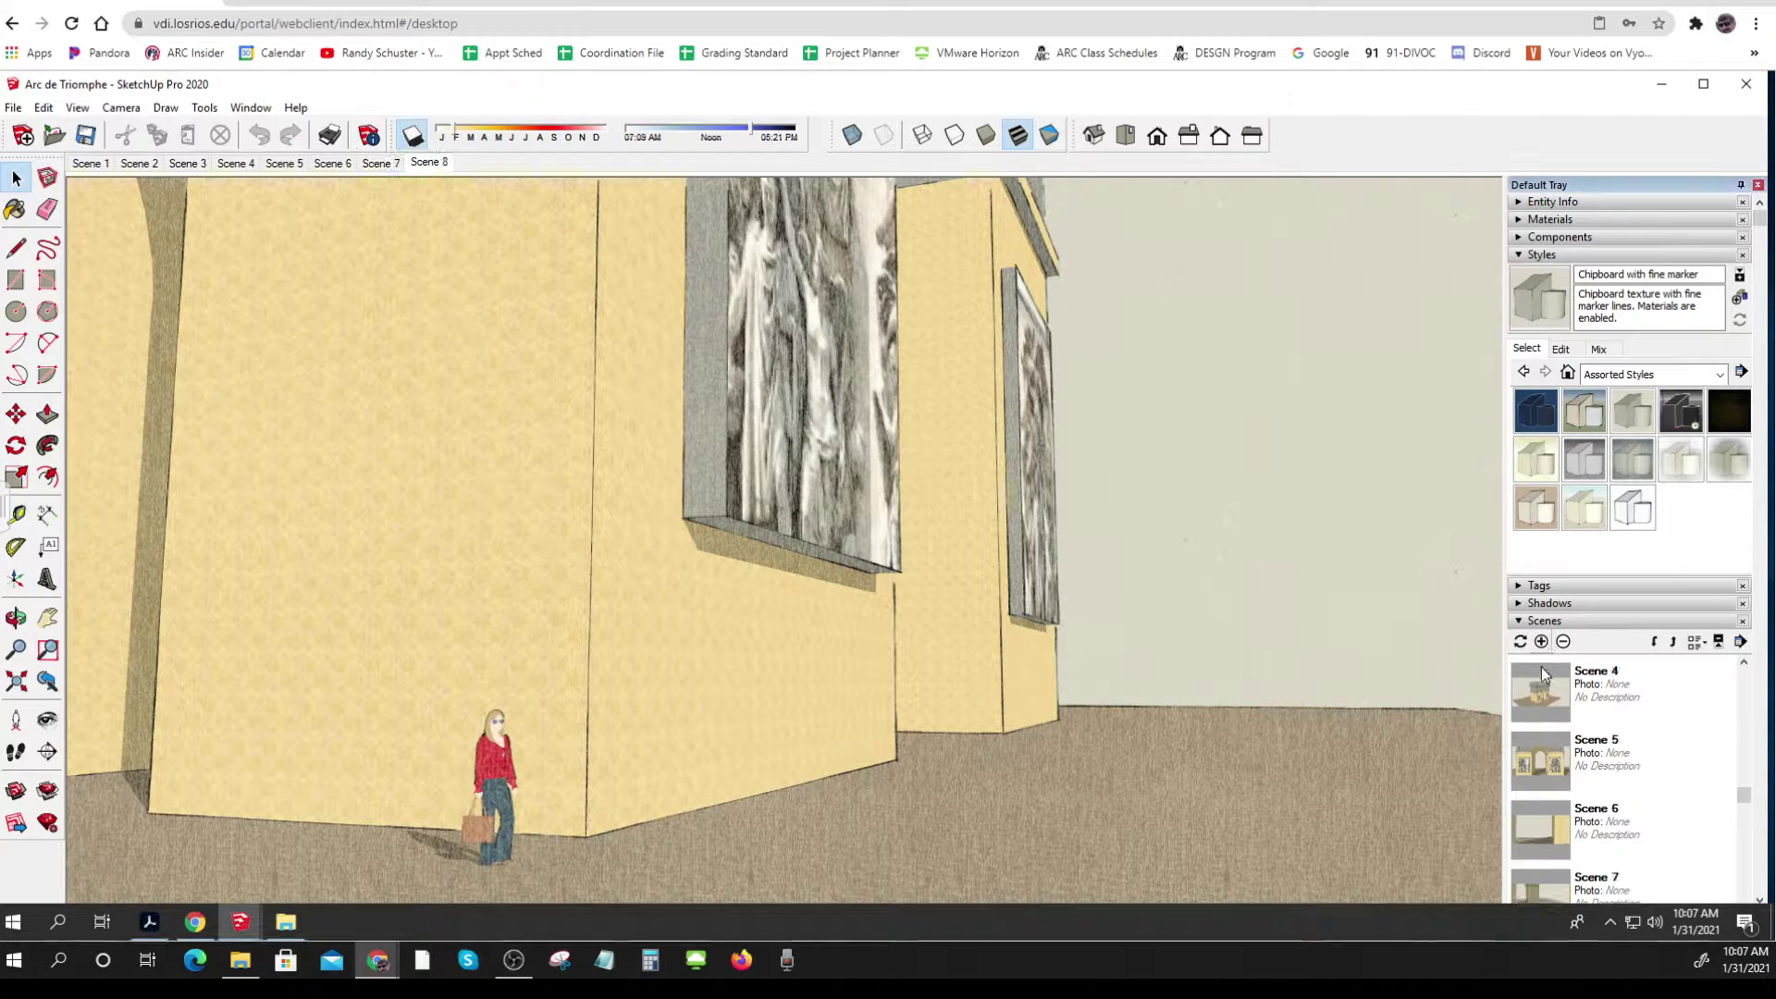
# Step through Scene 1 to Scene 8 in order to review the saved views and their transitions.
pyautogui.click(91, 164)
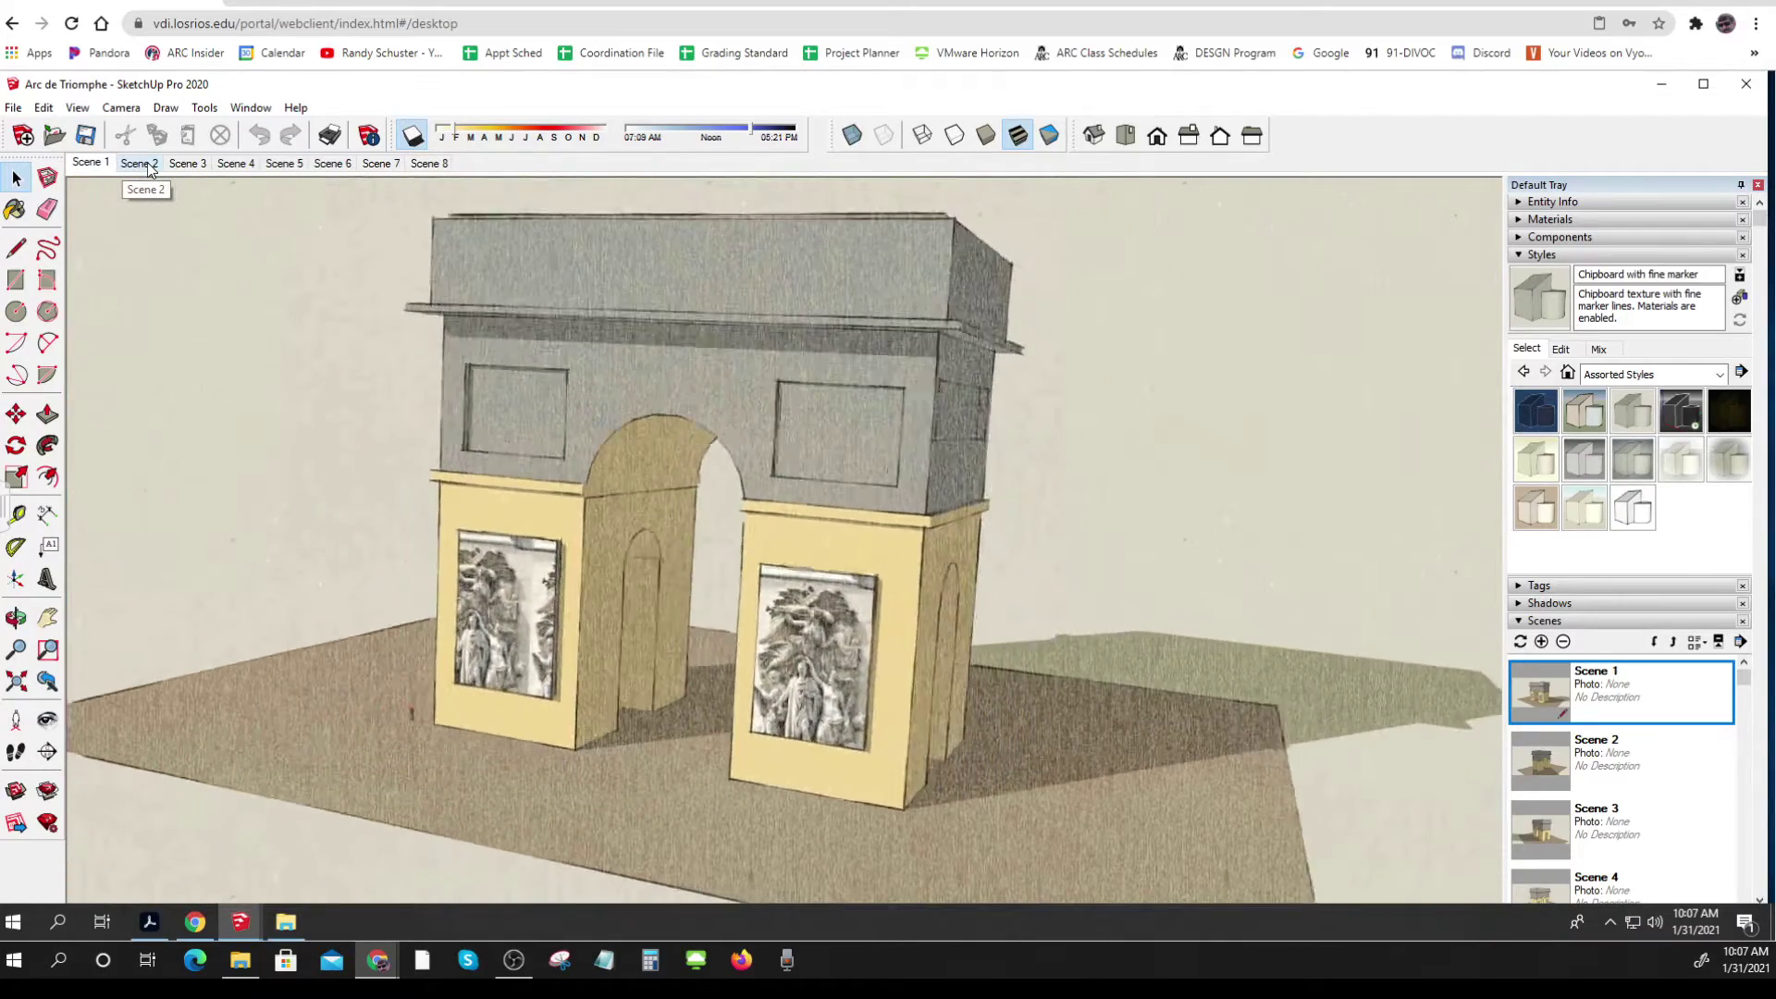
pyautogui.click(140, 164)
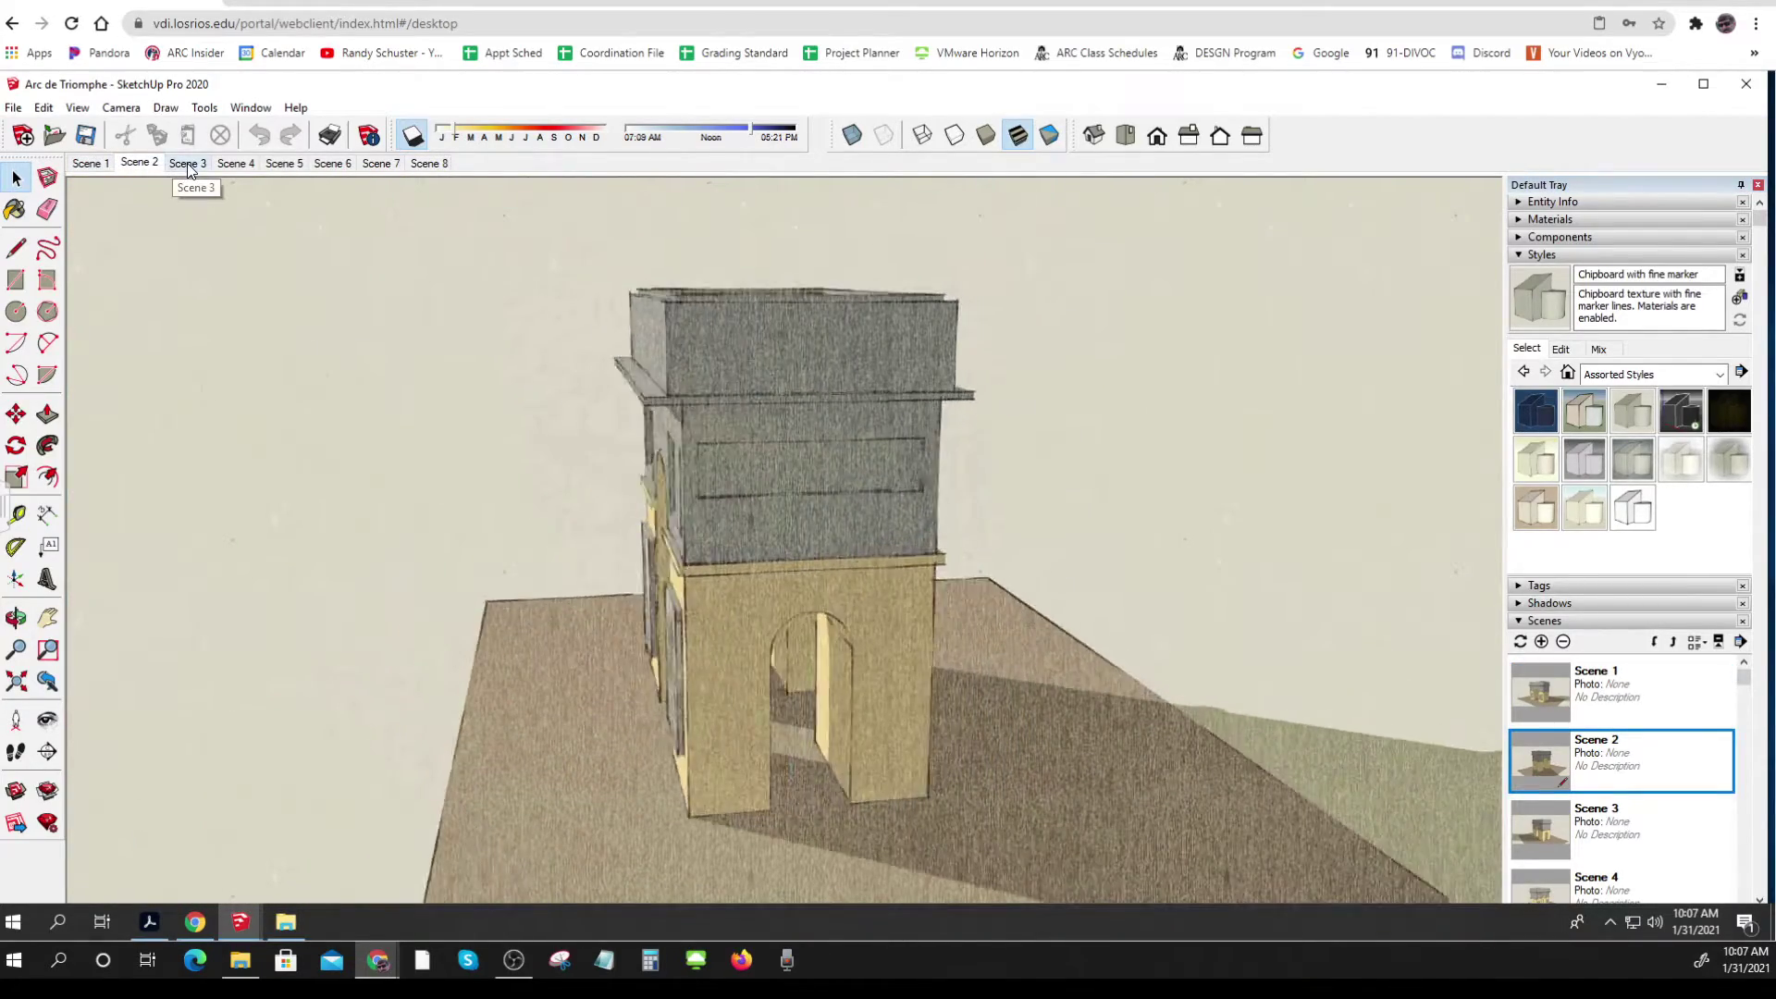
pyautogui.click(188, 164)
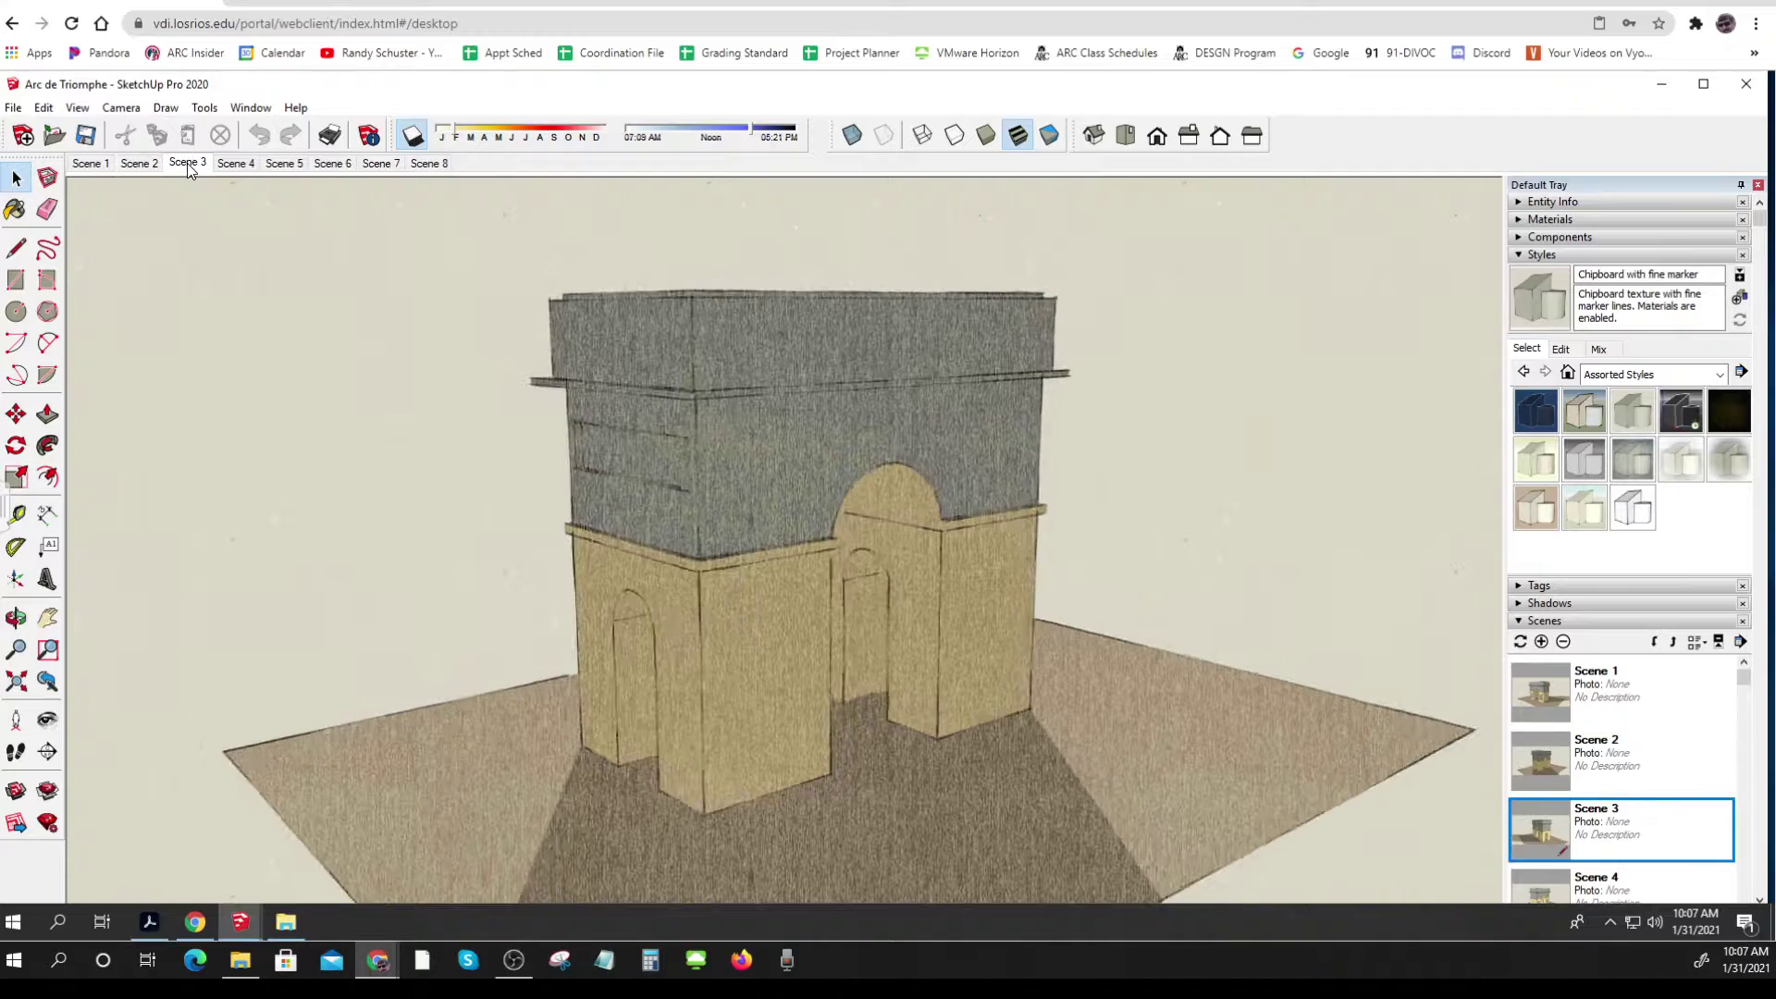
pyautogui.click(246, 170)
pyautogui.click(283, 167)
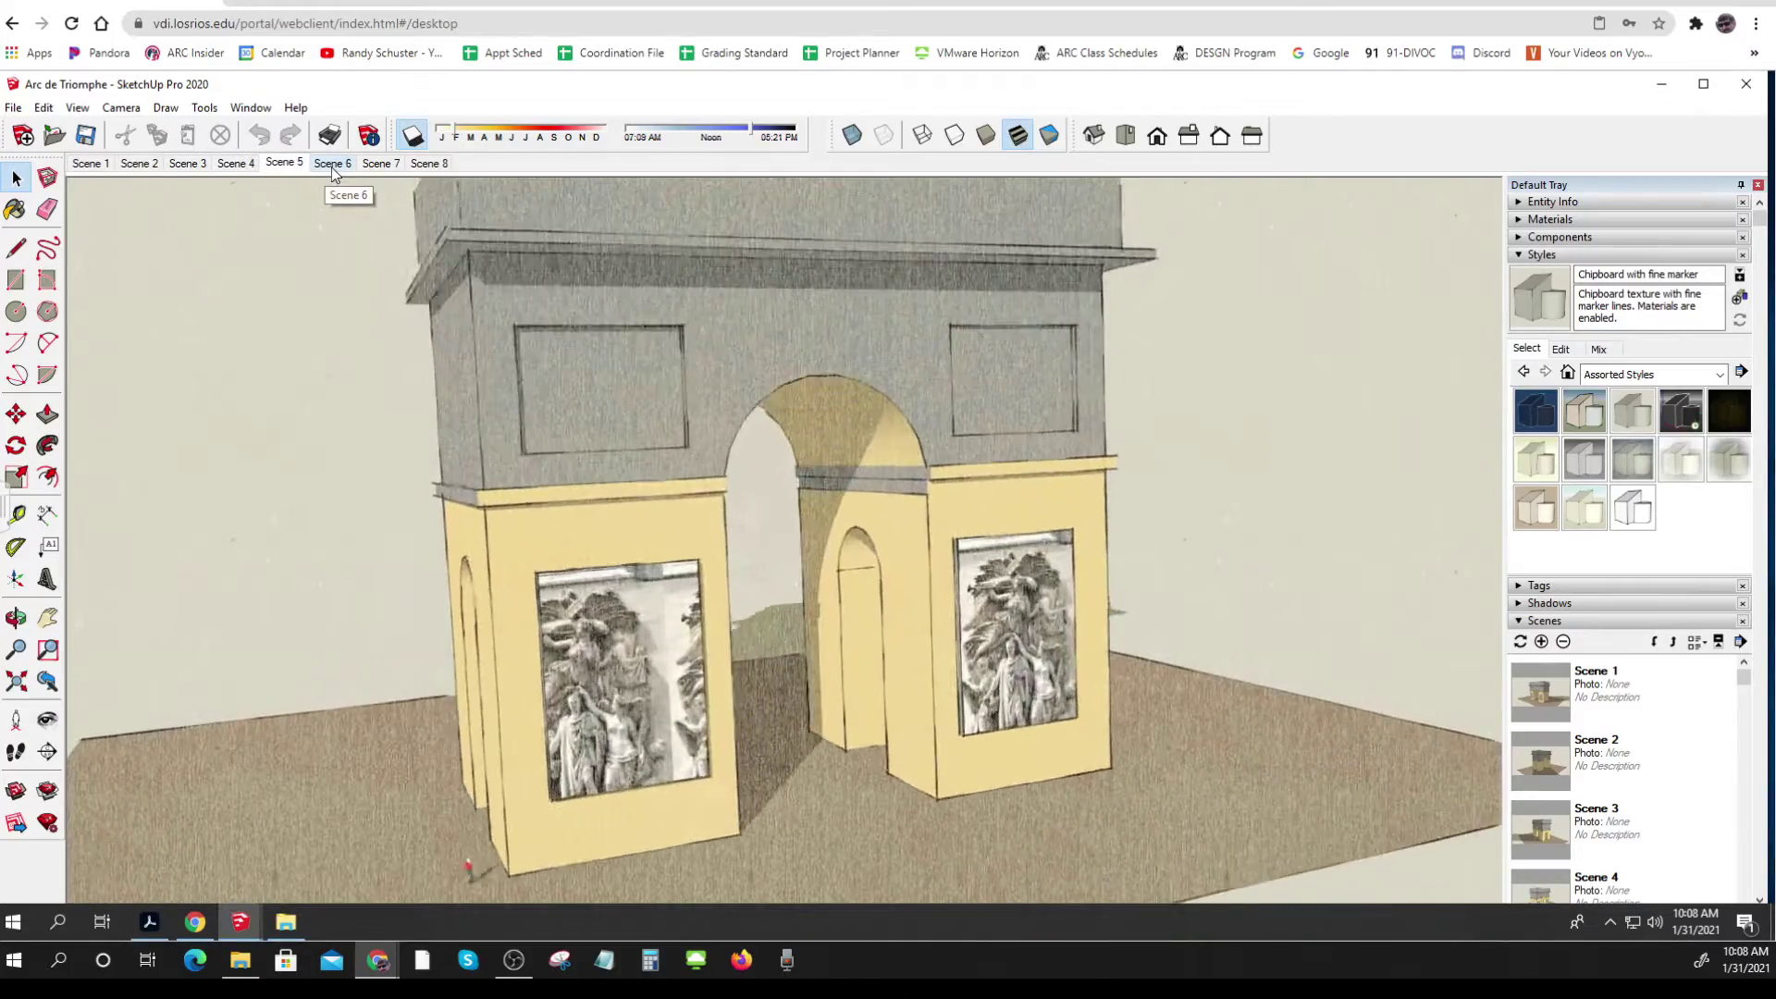
pyautogui.click(331, 168)
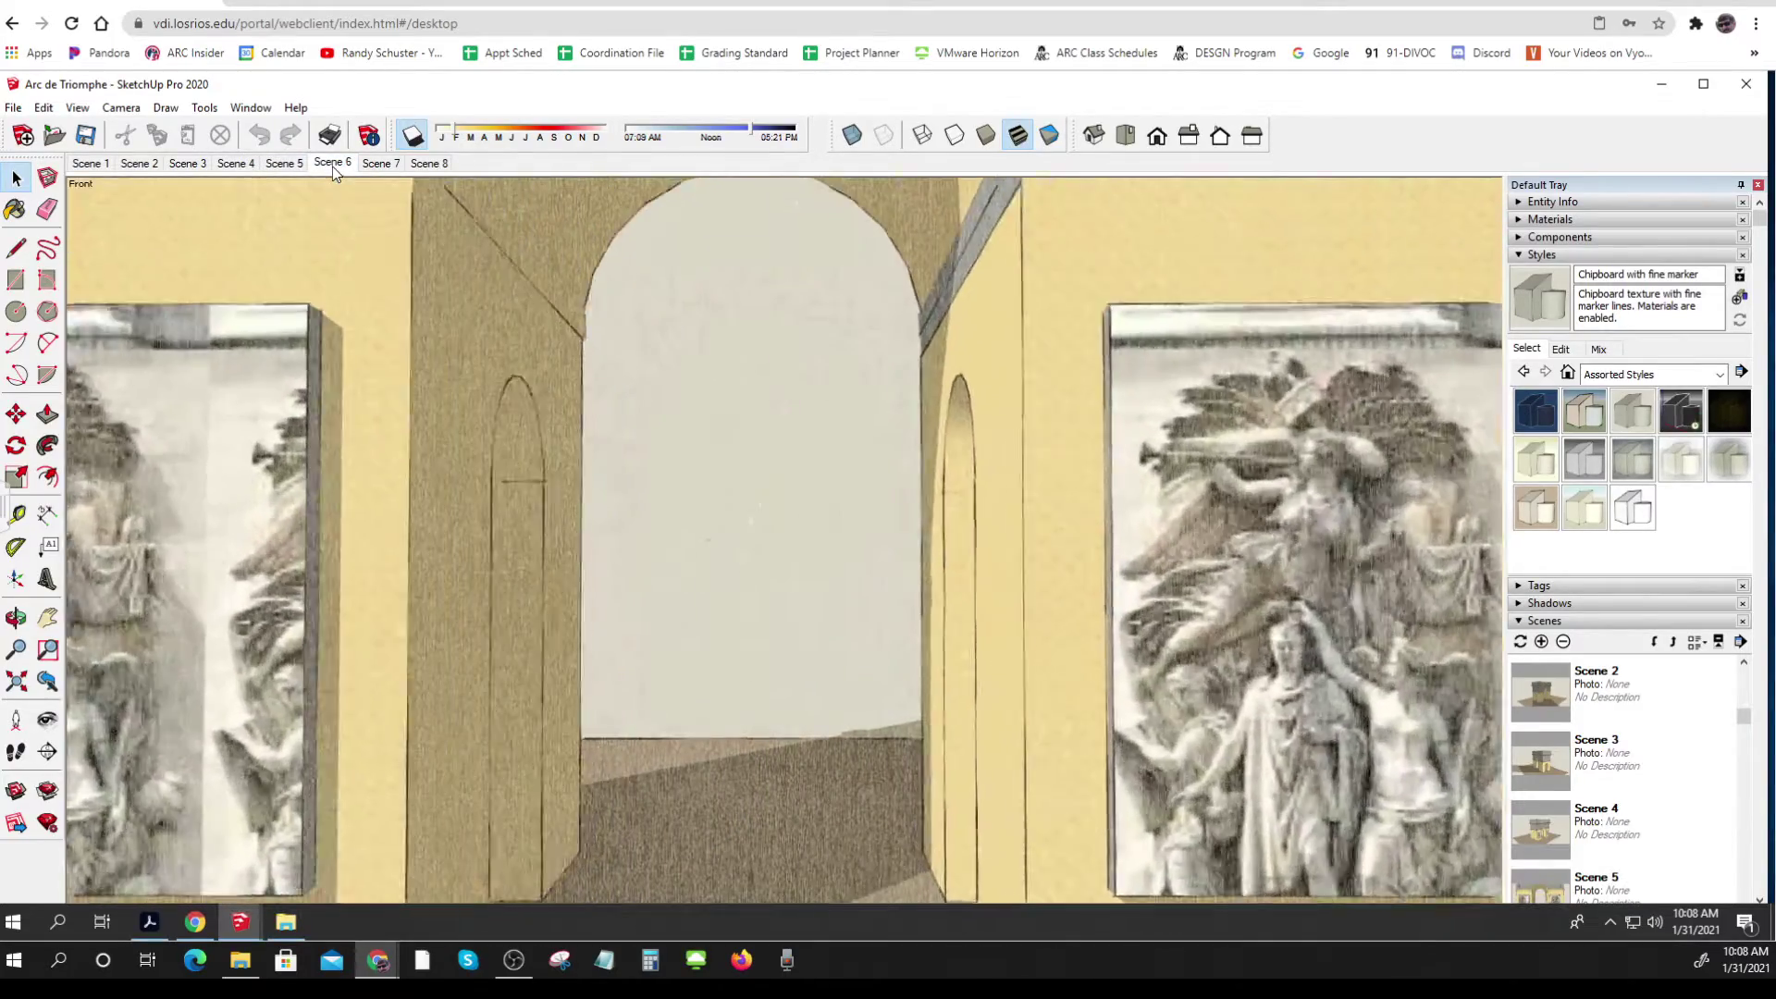
pyautogui.click(376, 167)
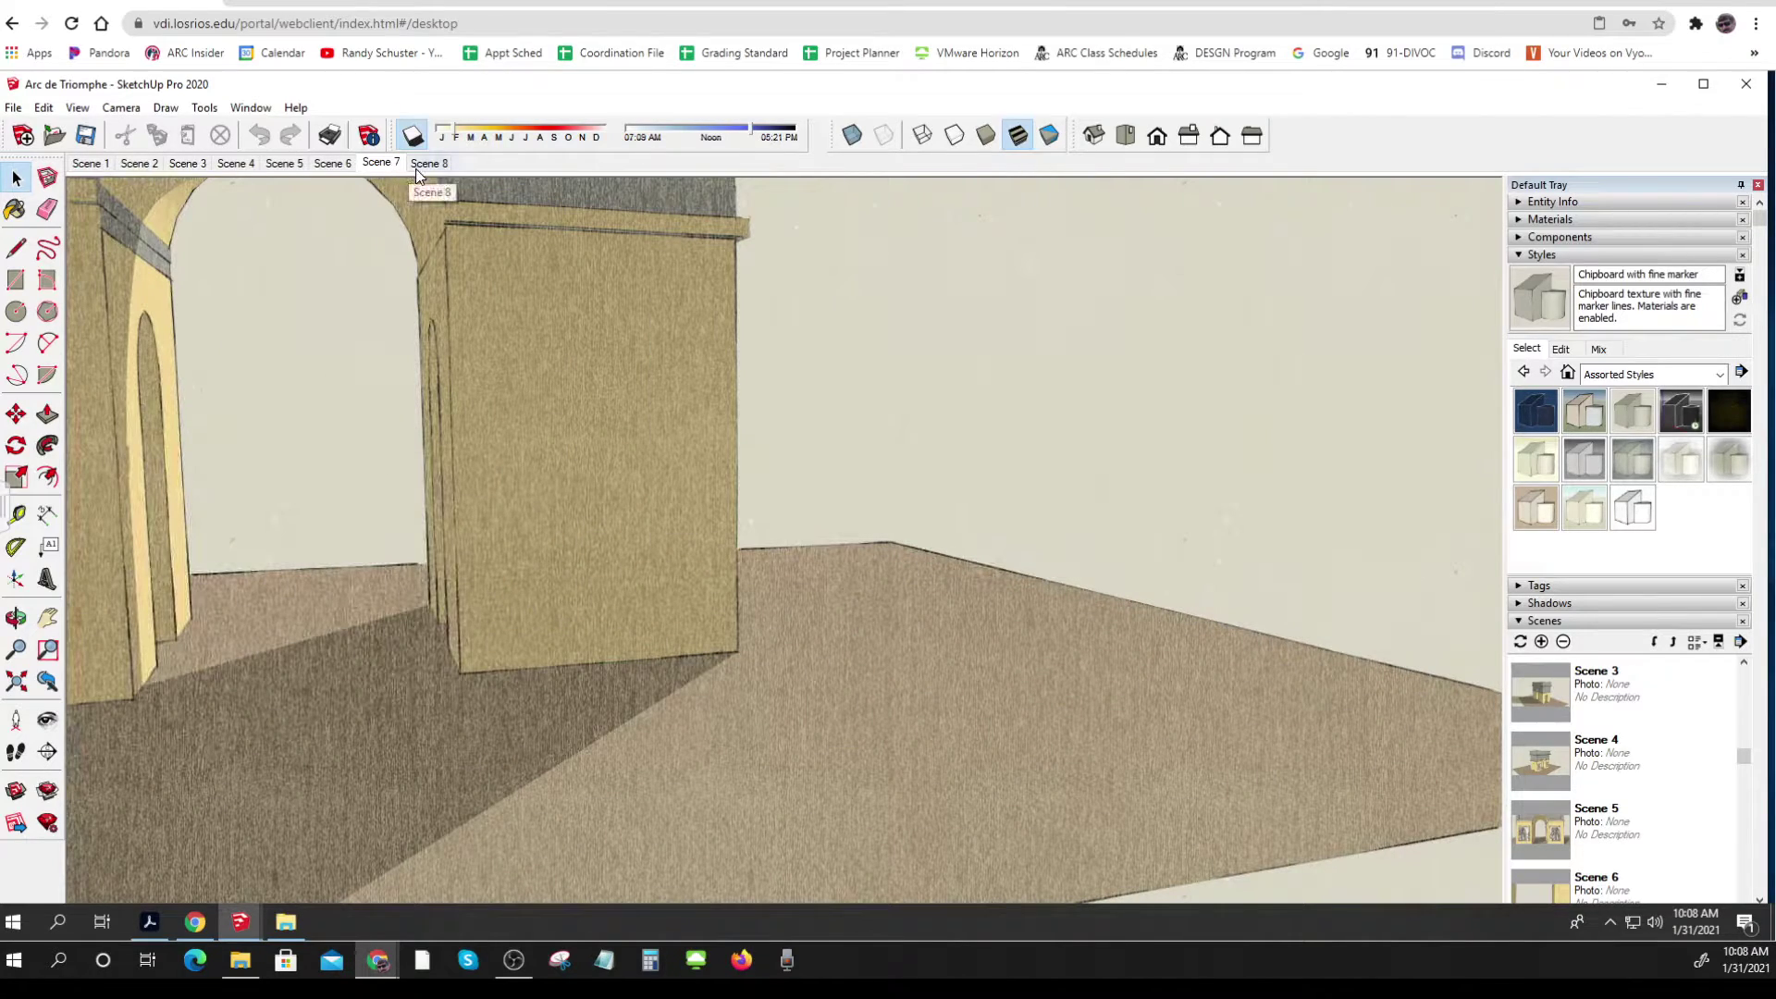
pyautogui.click(418, 169)
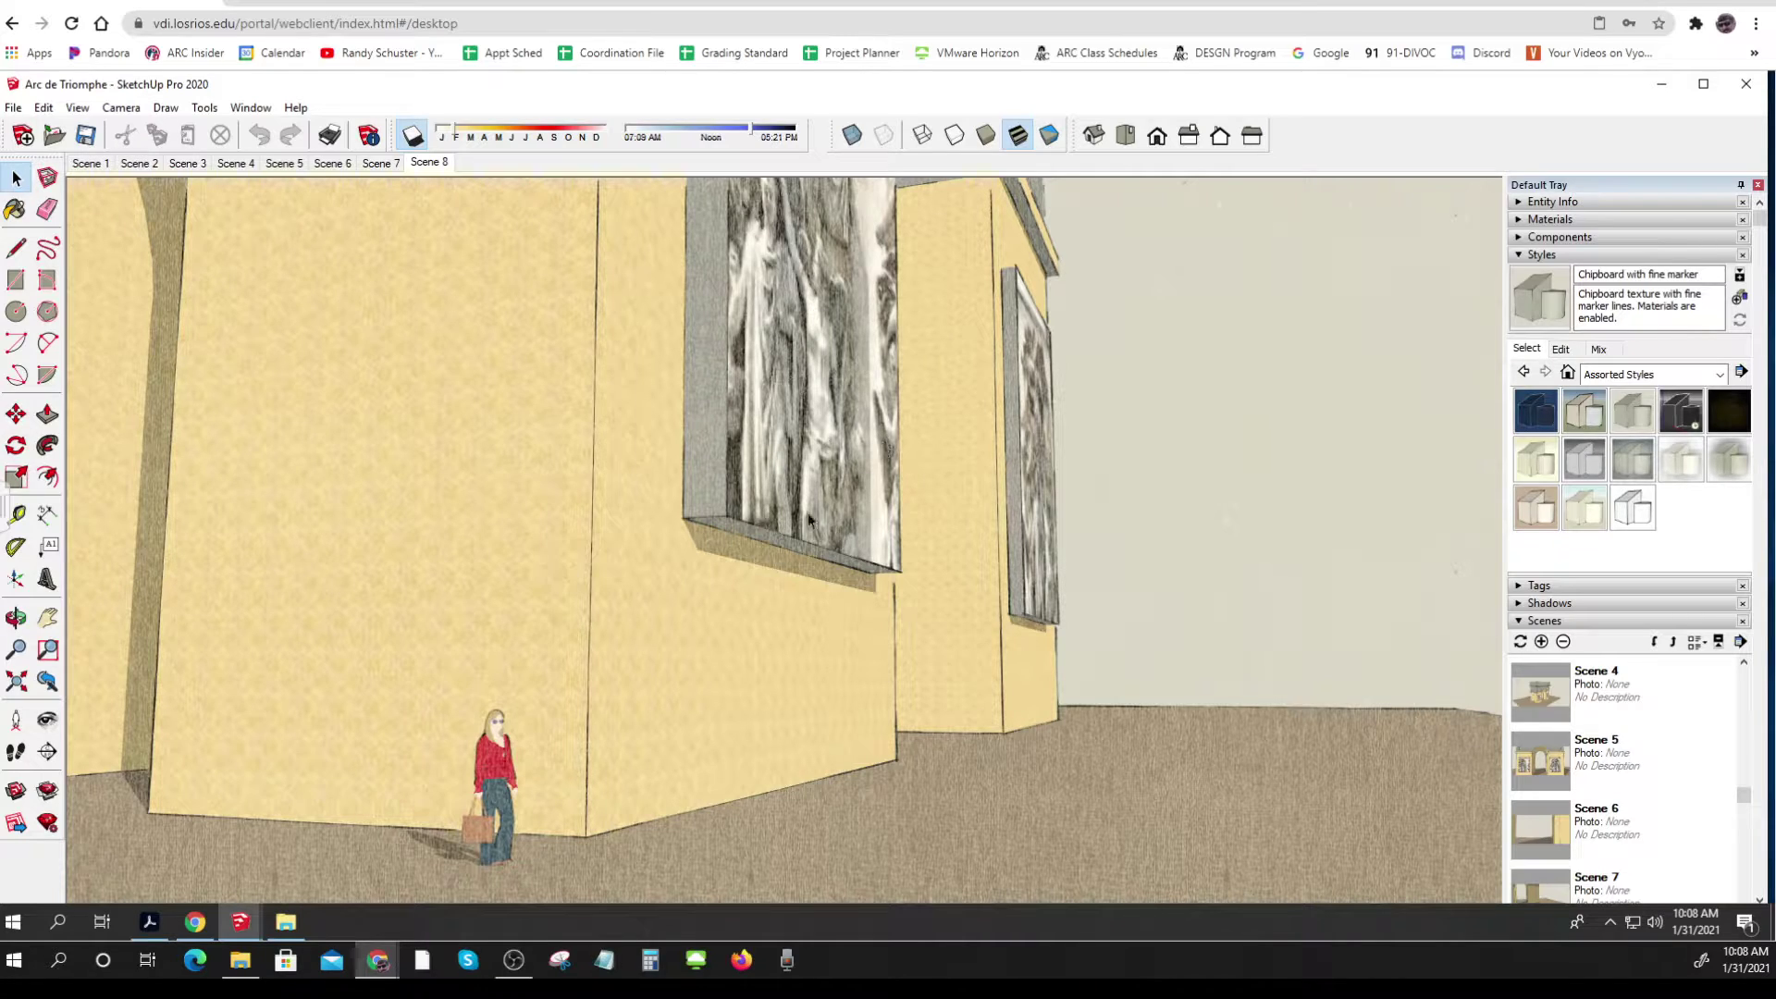
# Add a scene framing the whole arch and ground plane from a front corner in the Whiteboard with Dry Erase Marker style.
pyautogui.scroll(-3, 911, 478)
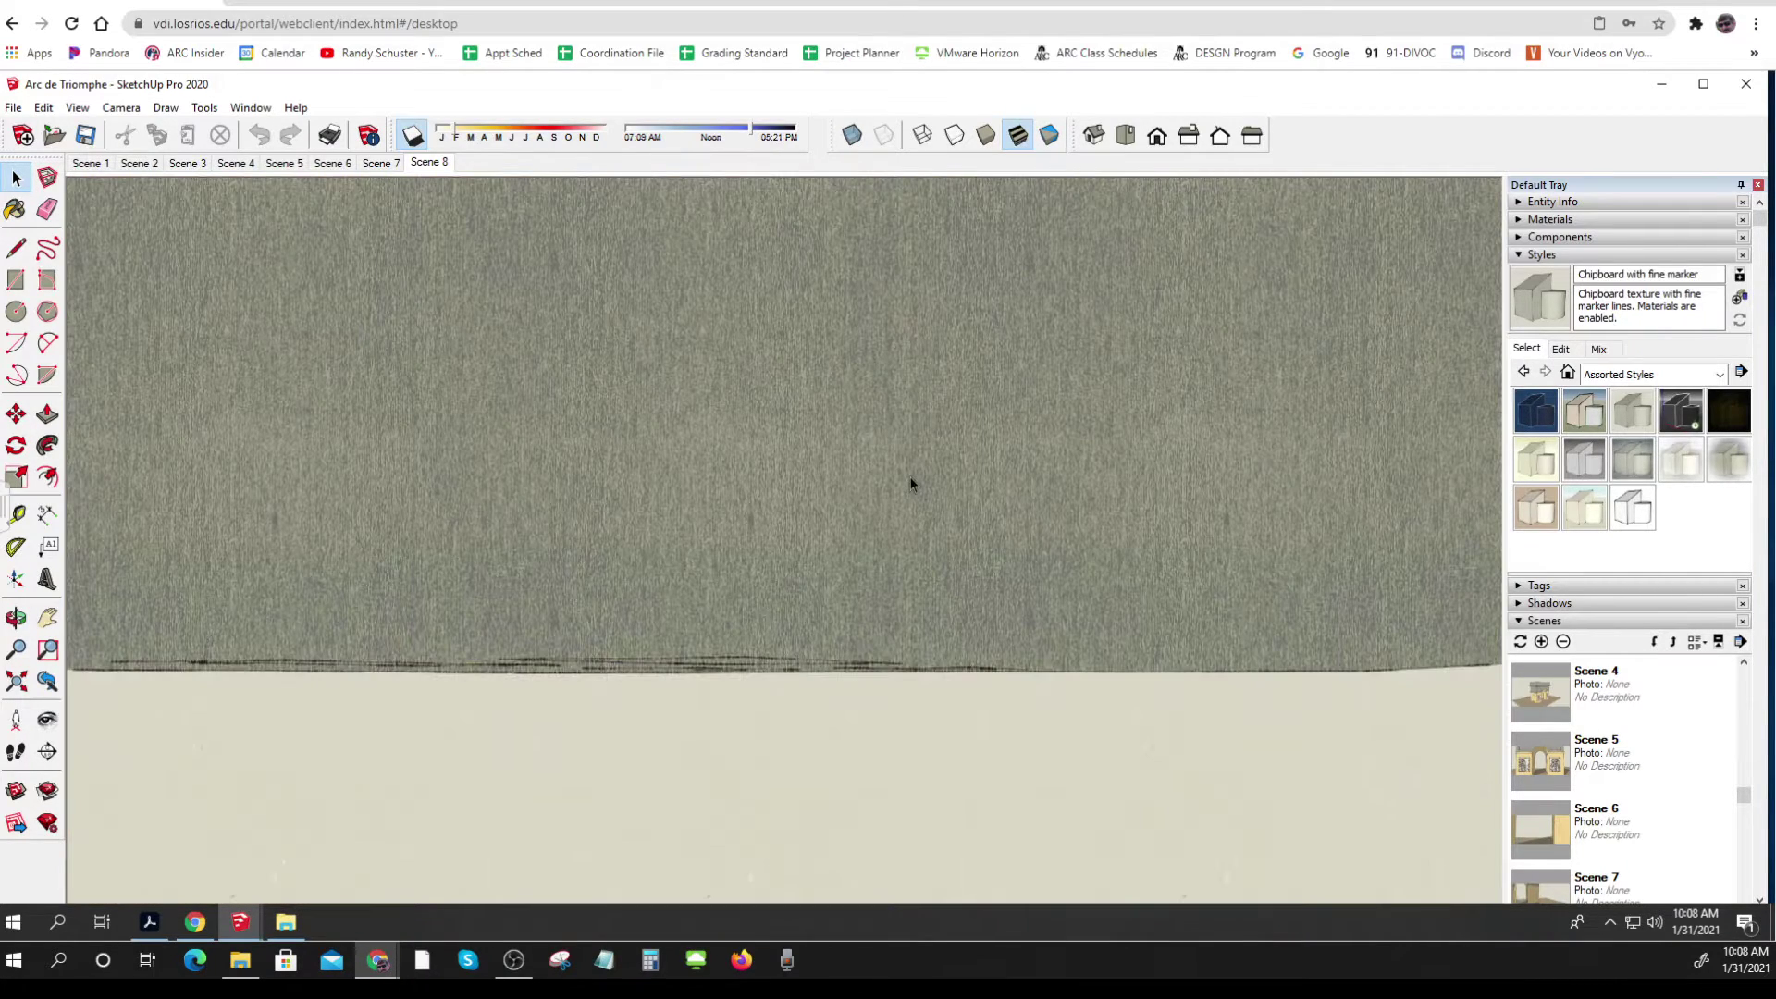
pyautogui.scroll(-3, 910, 478)
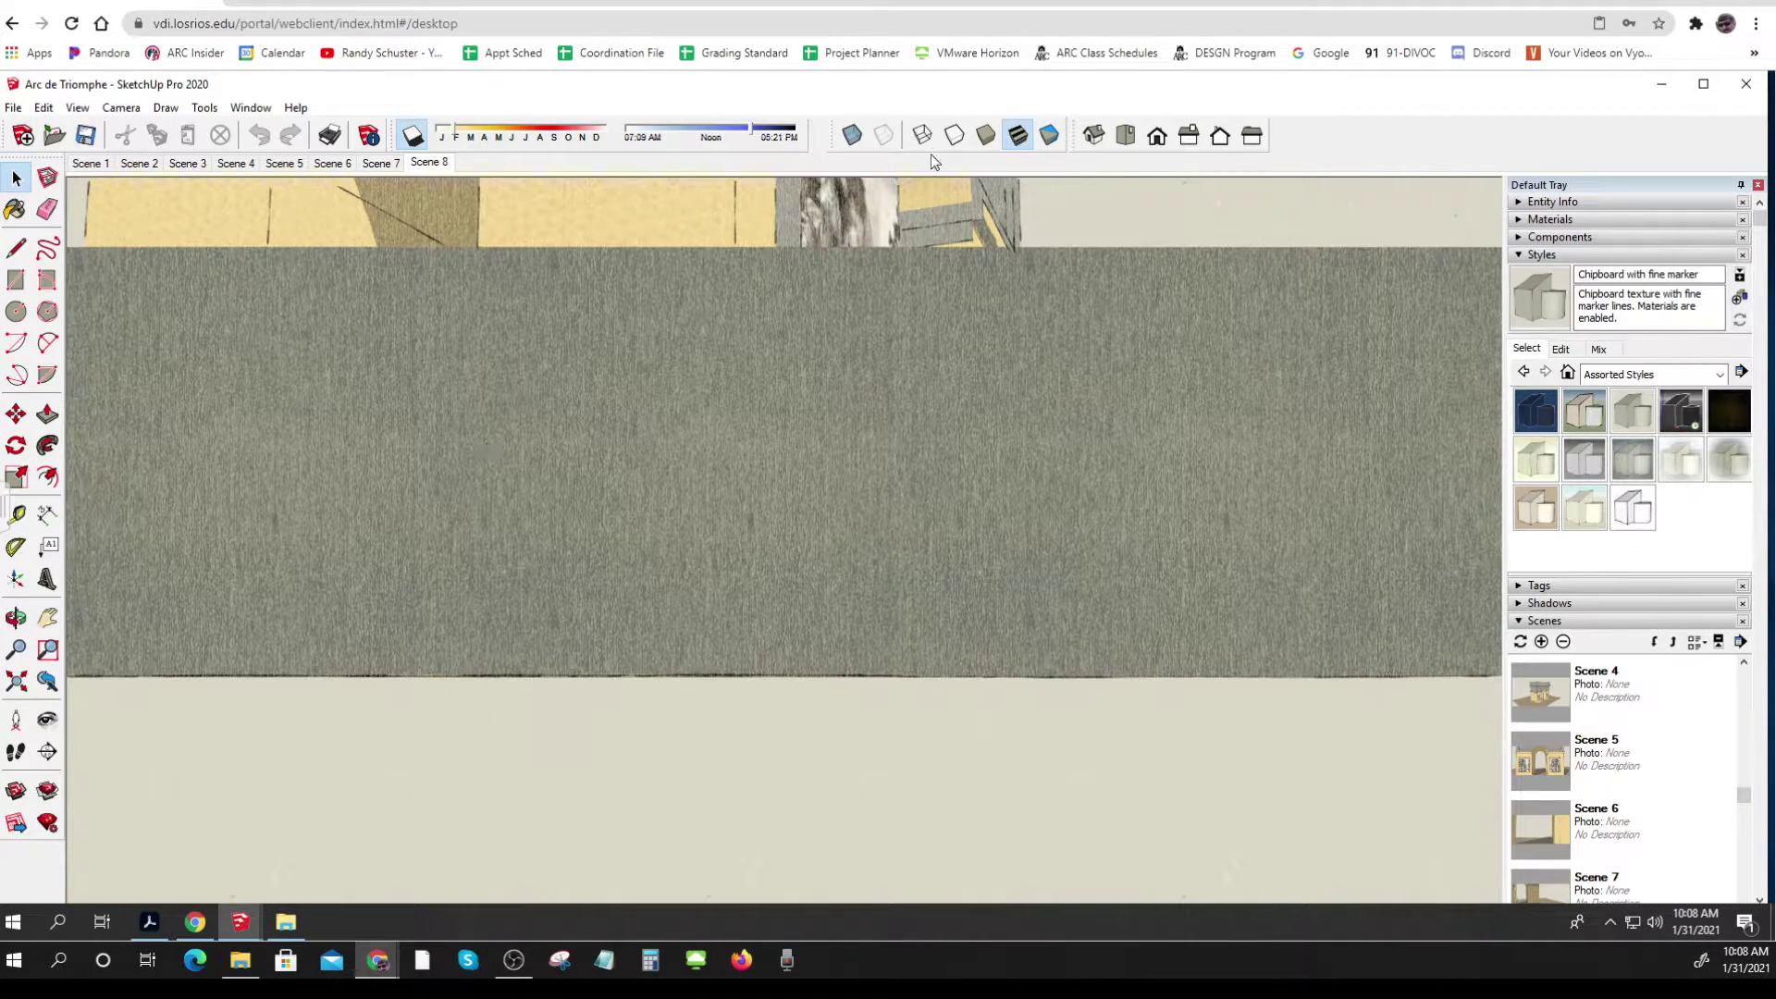
pyautogui.click(1093, 138)
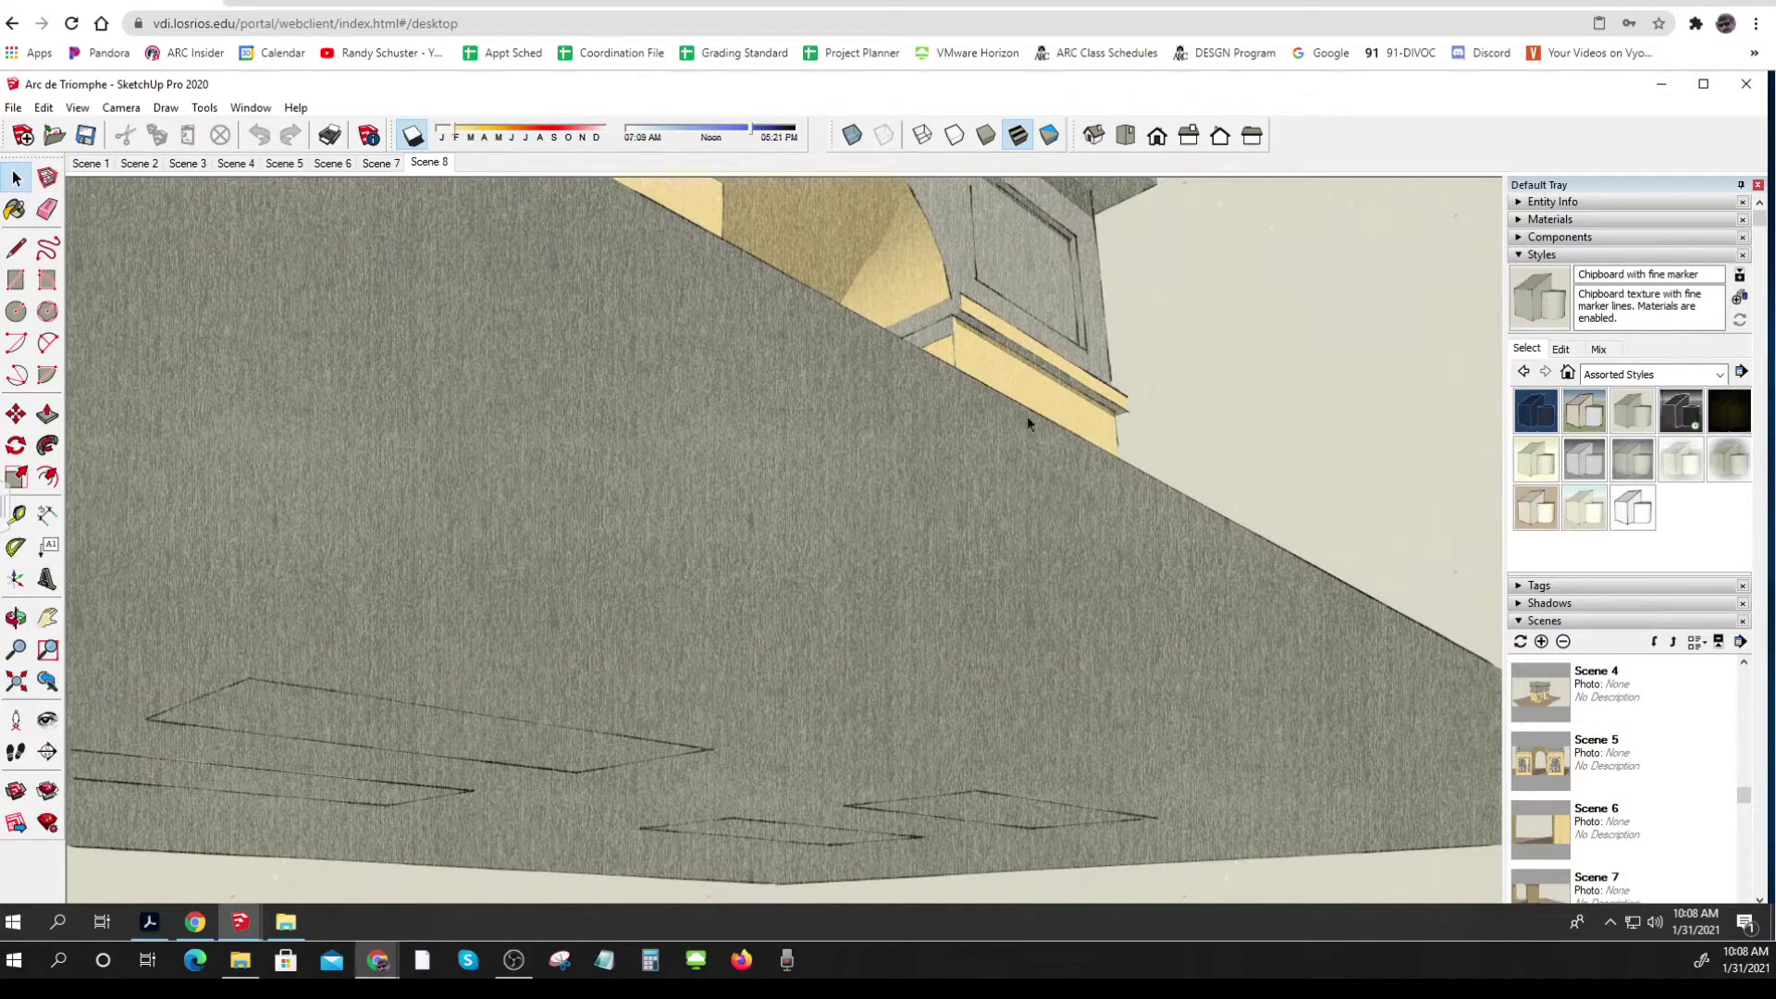
pyautogui.moveTo(862, 421); pyautogui.dragTo(879, 714, button='middle')
pyautogui.scroll(-3, 879, 715)
pyautogui.press('o')
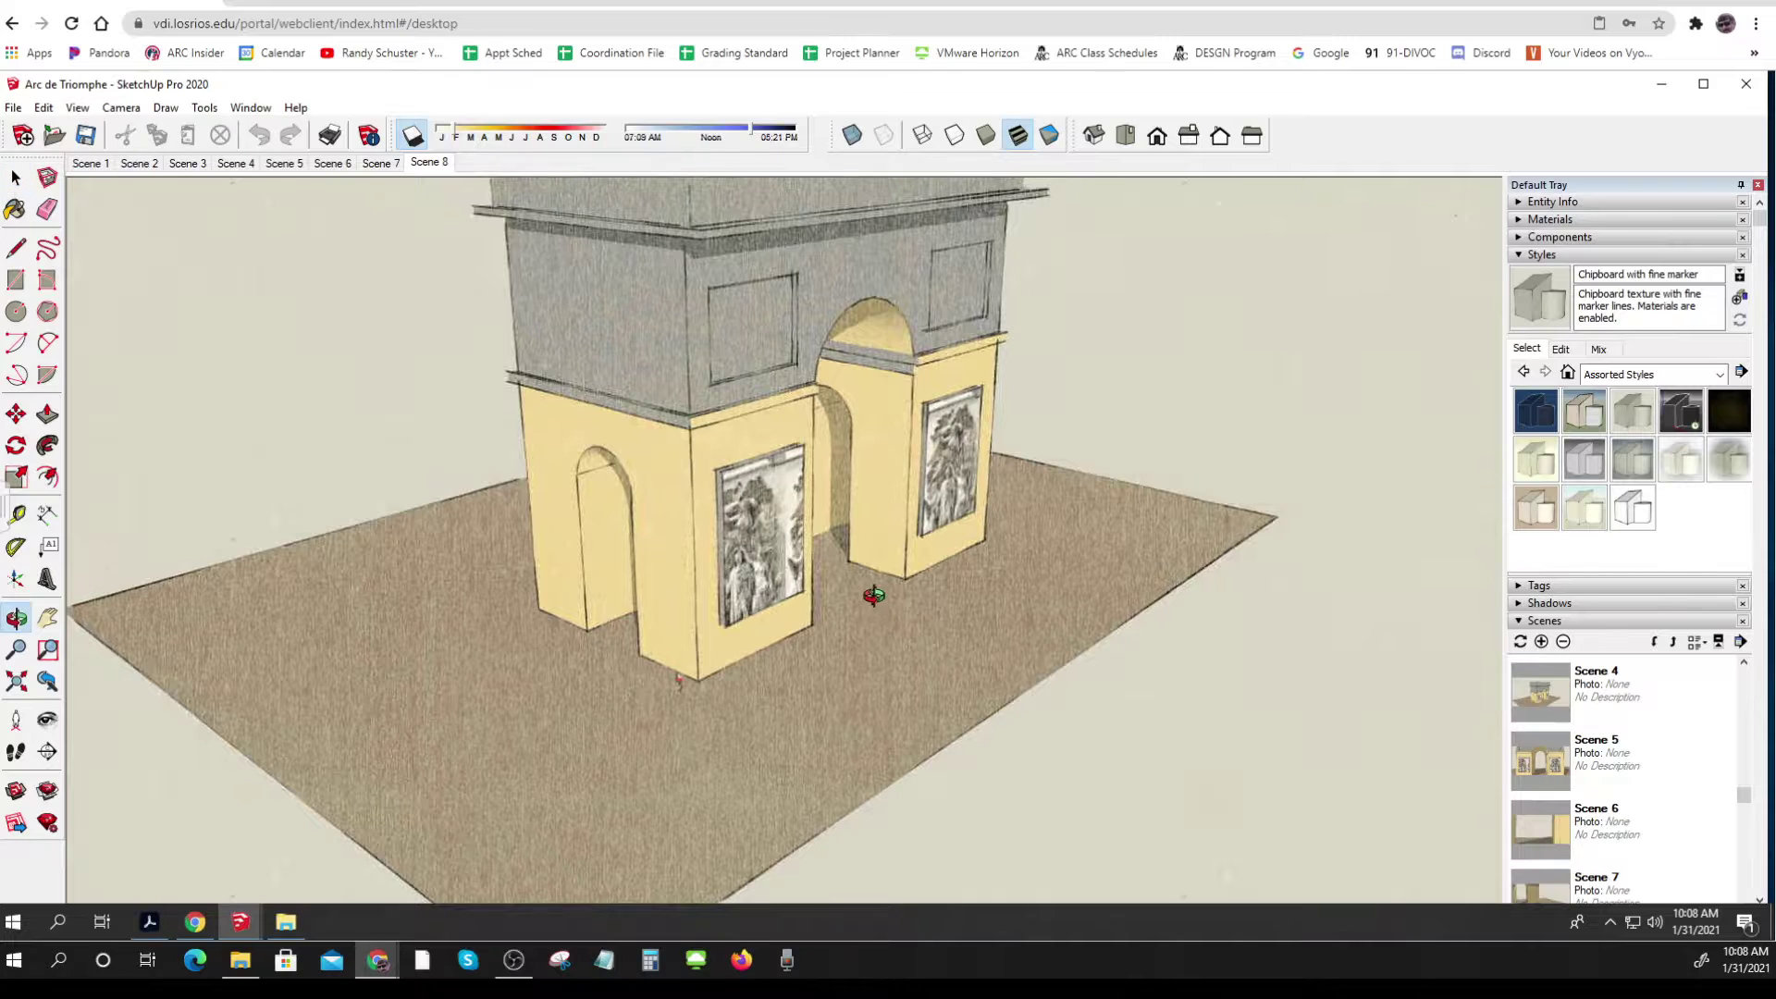
pyautogui.moveTo(873, 595); pyautogui.dragTo(877, 563)
pyautogui.moveTo(877, 563); pyautogui.dragTo(873, 619, button='middle')
pyautogui.scroll(-3, 907, 513)
pyautogui.scroll(2, 875, 610)
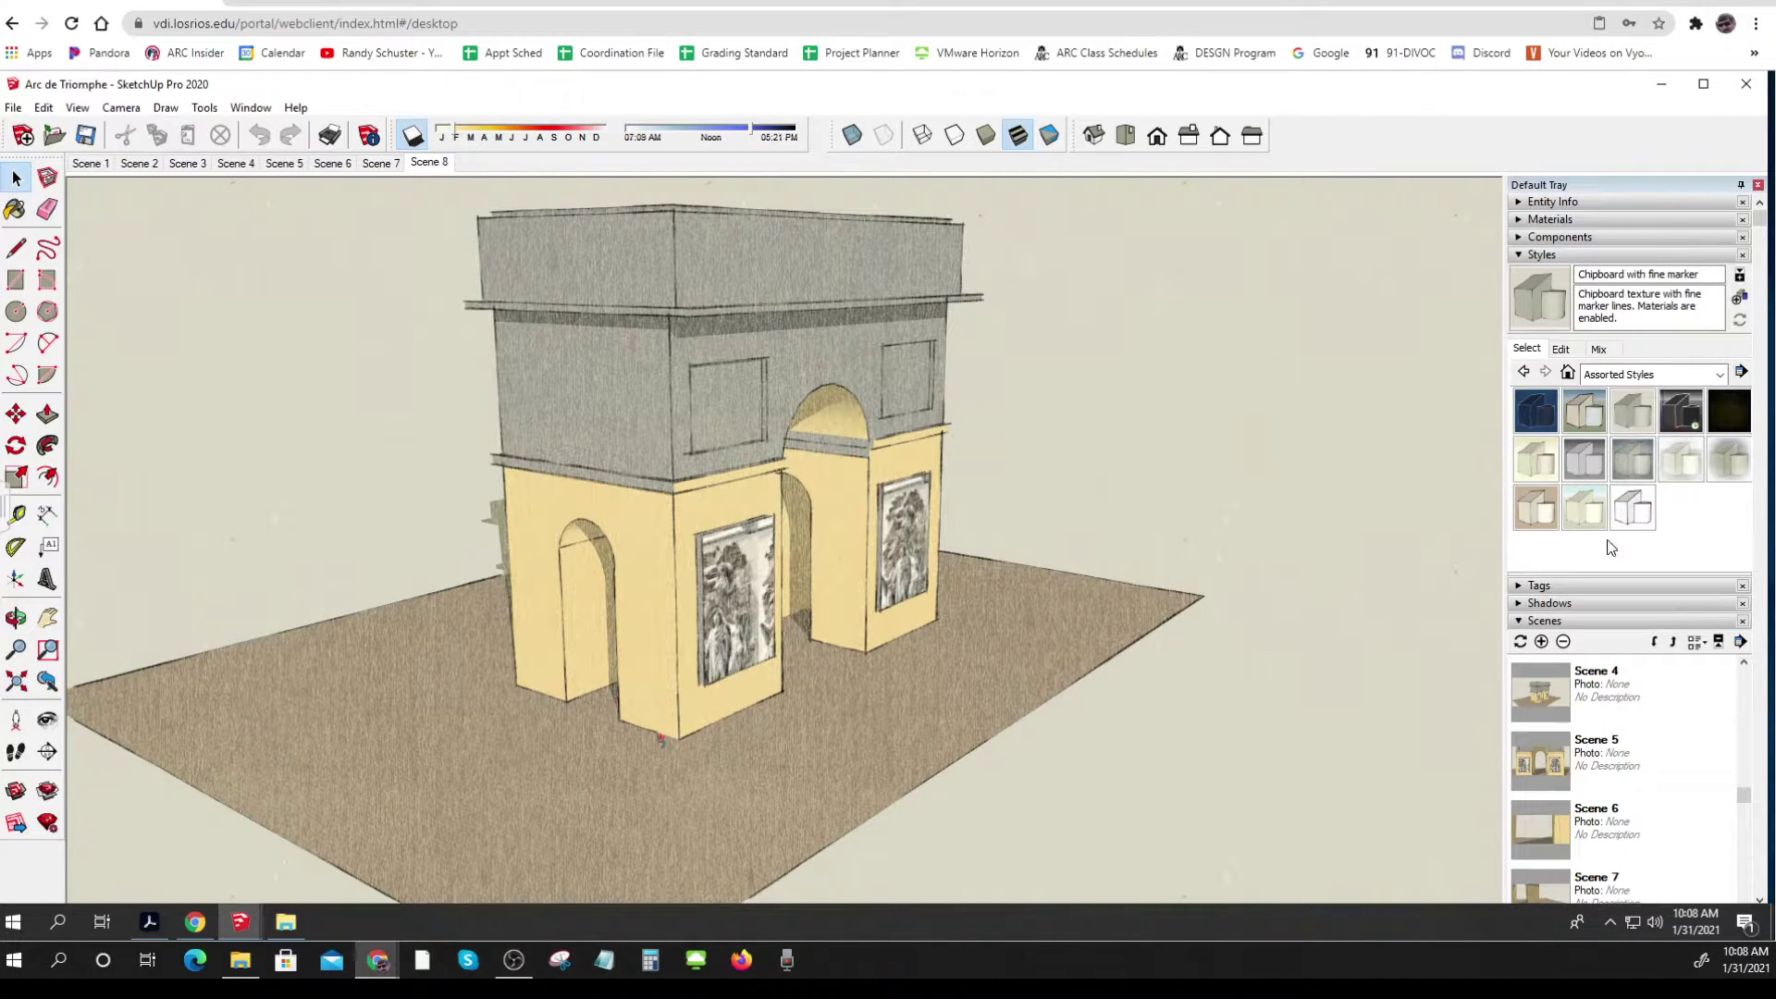
pyautogui.click(1633, 508)
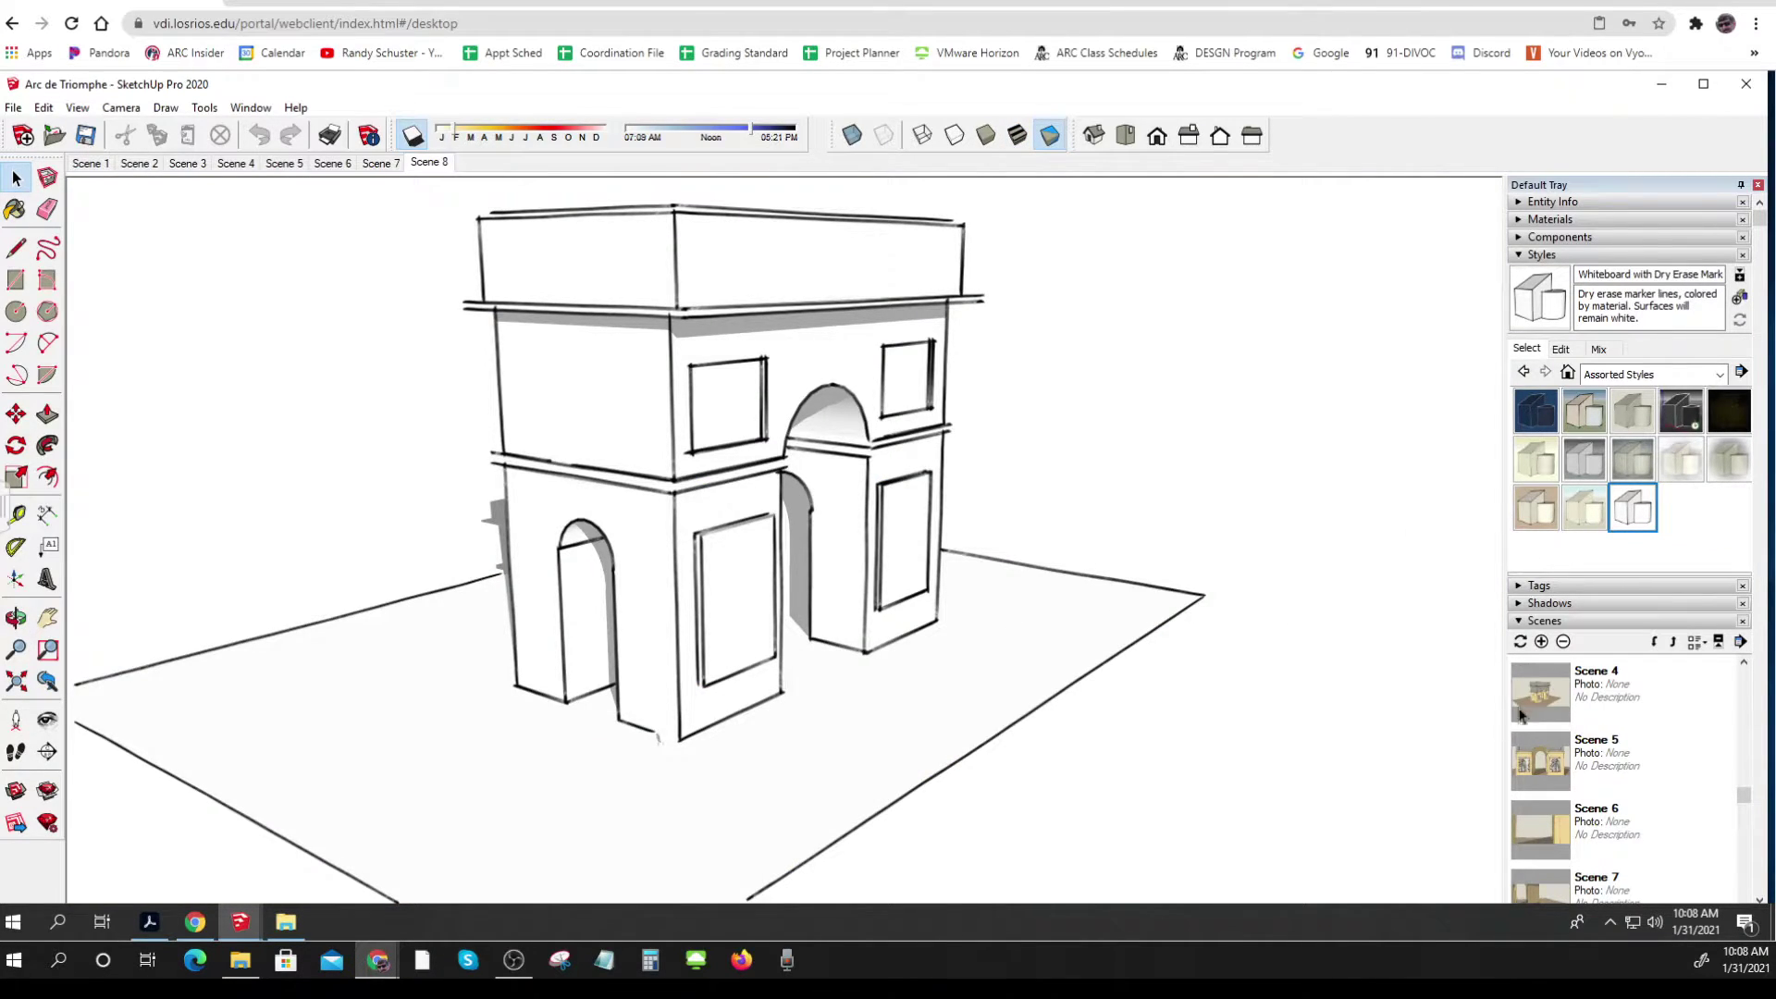
pyautogui.click(1543, 642)
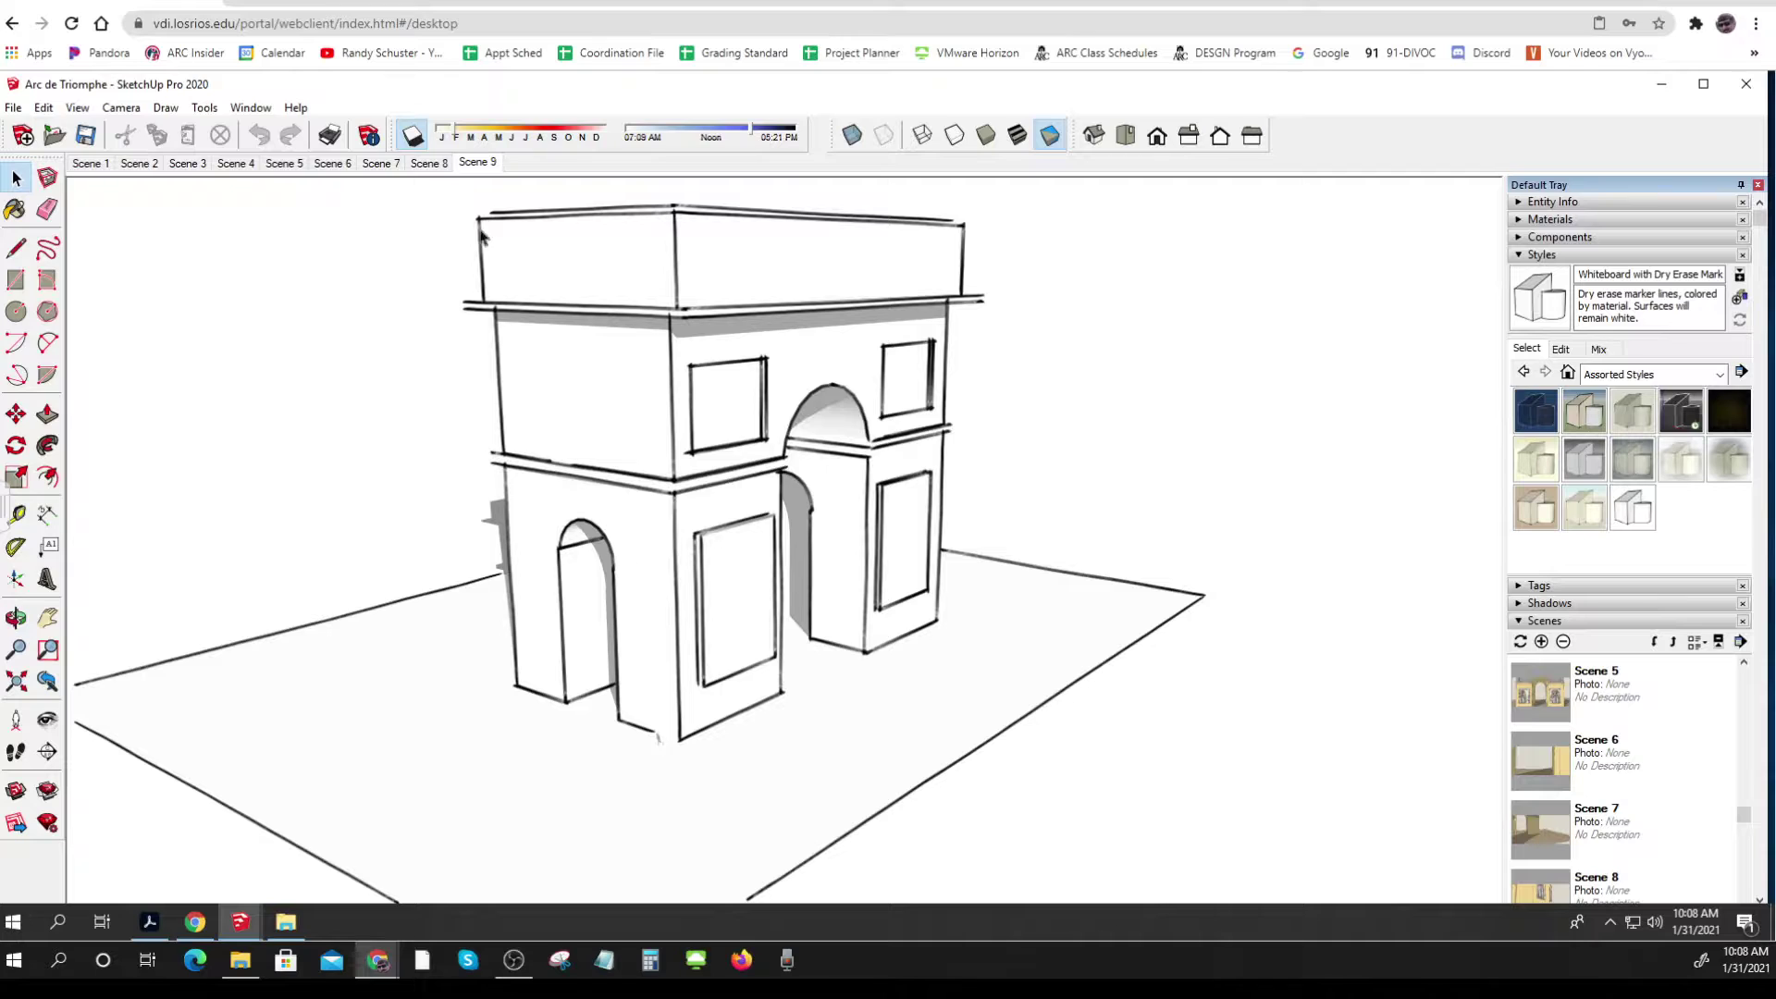
# Move Scene 9 to the start of the scene order, ahead of Scene 1.
pyautogui.click(481, 163)
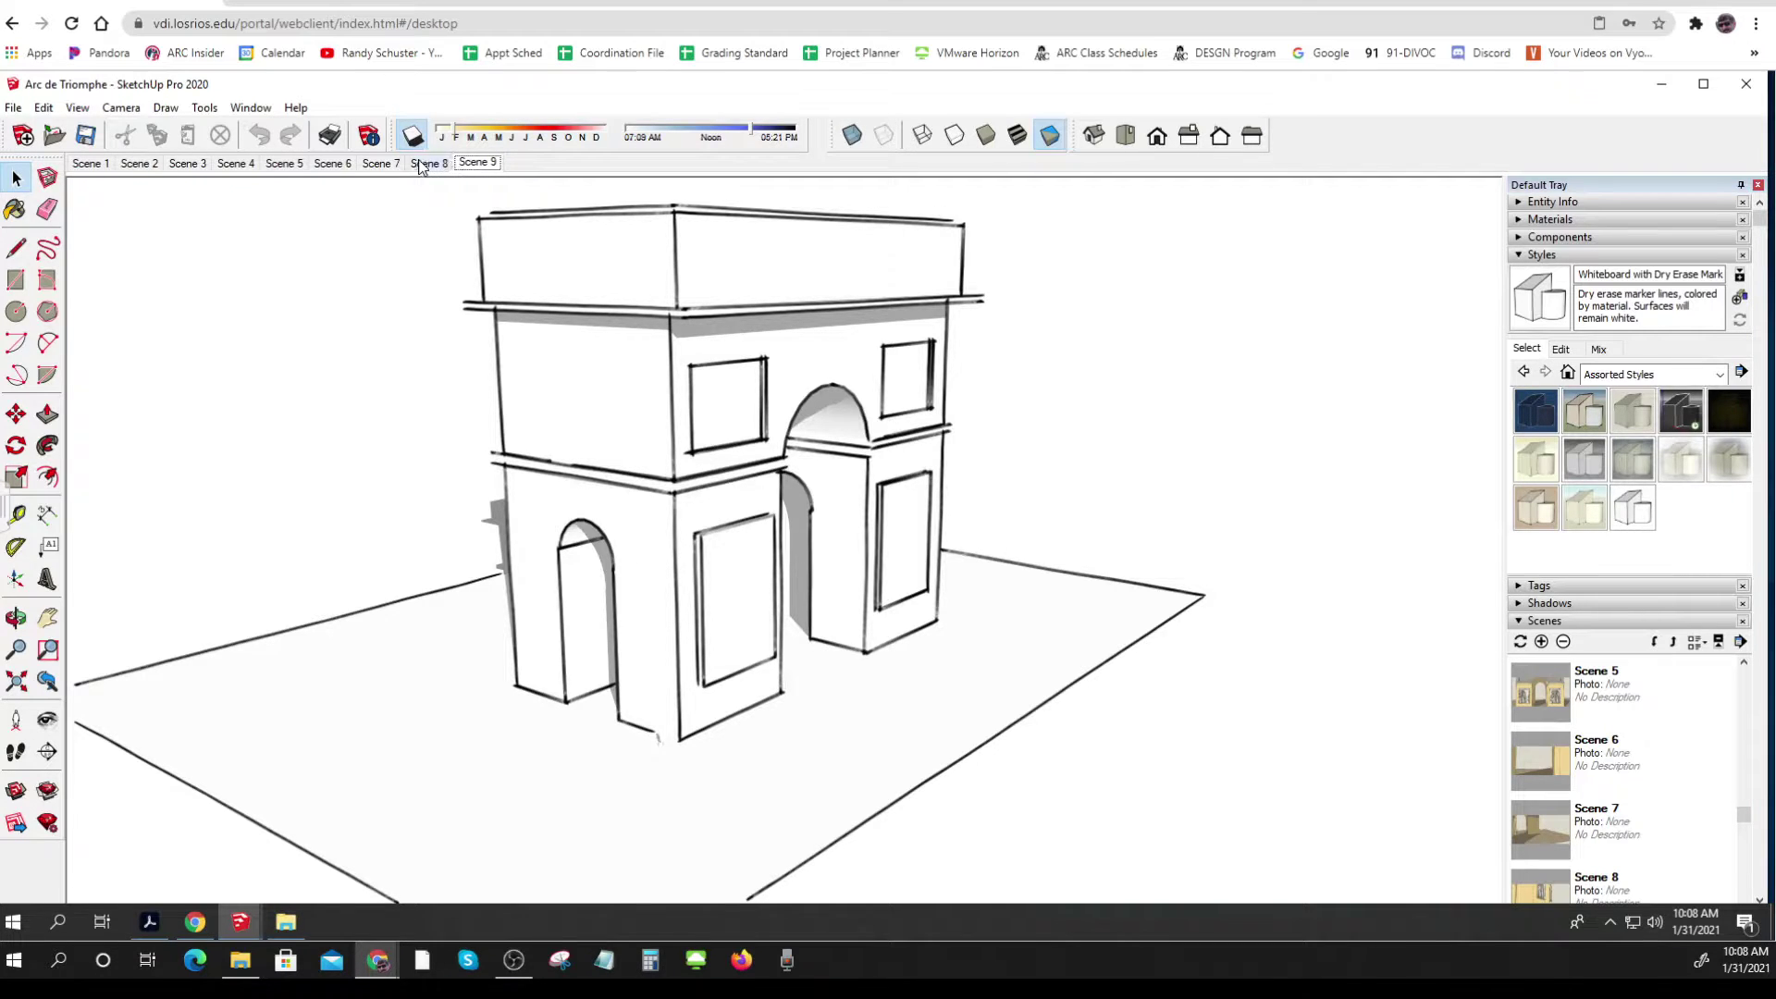
pyautogui.rightClick(478, 167)
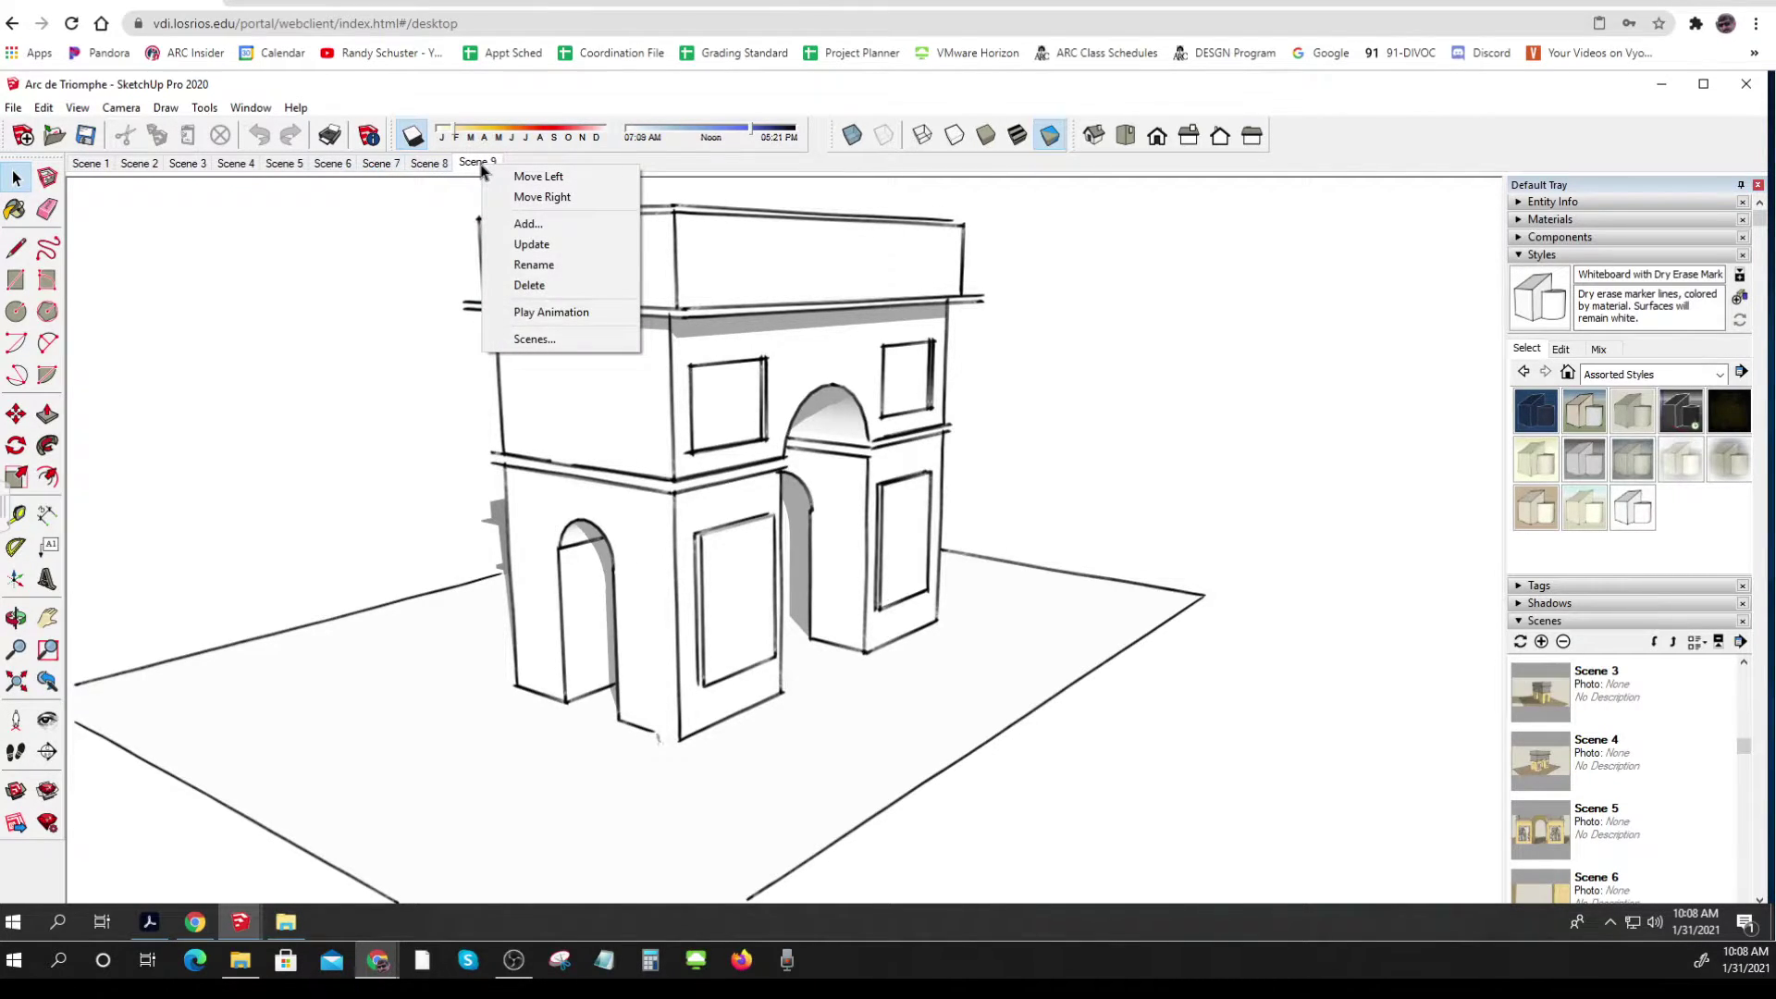
pyautogui.click(532, 177)
pyautogui.rightClick(439, 176)
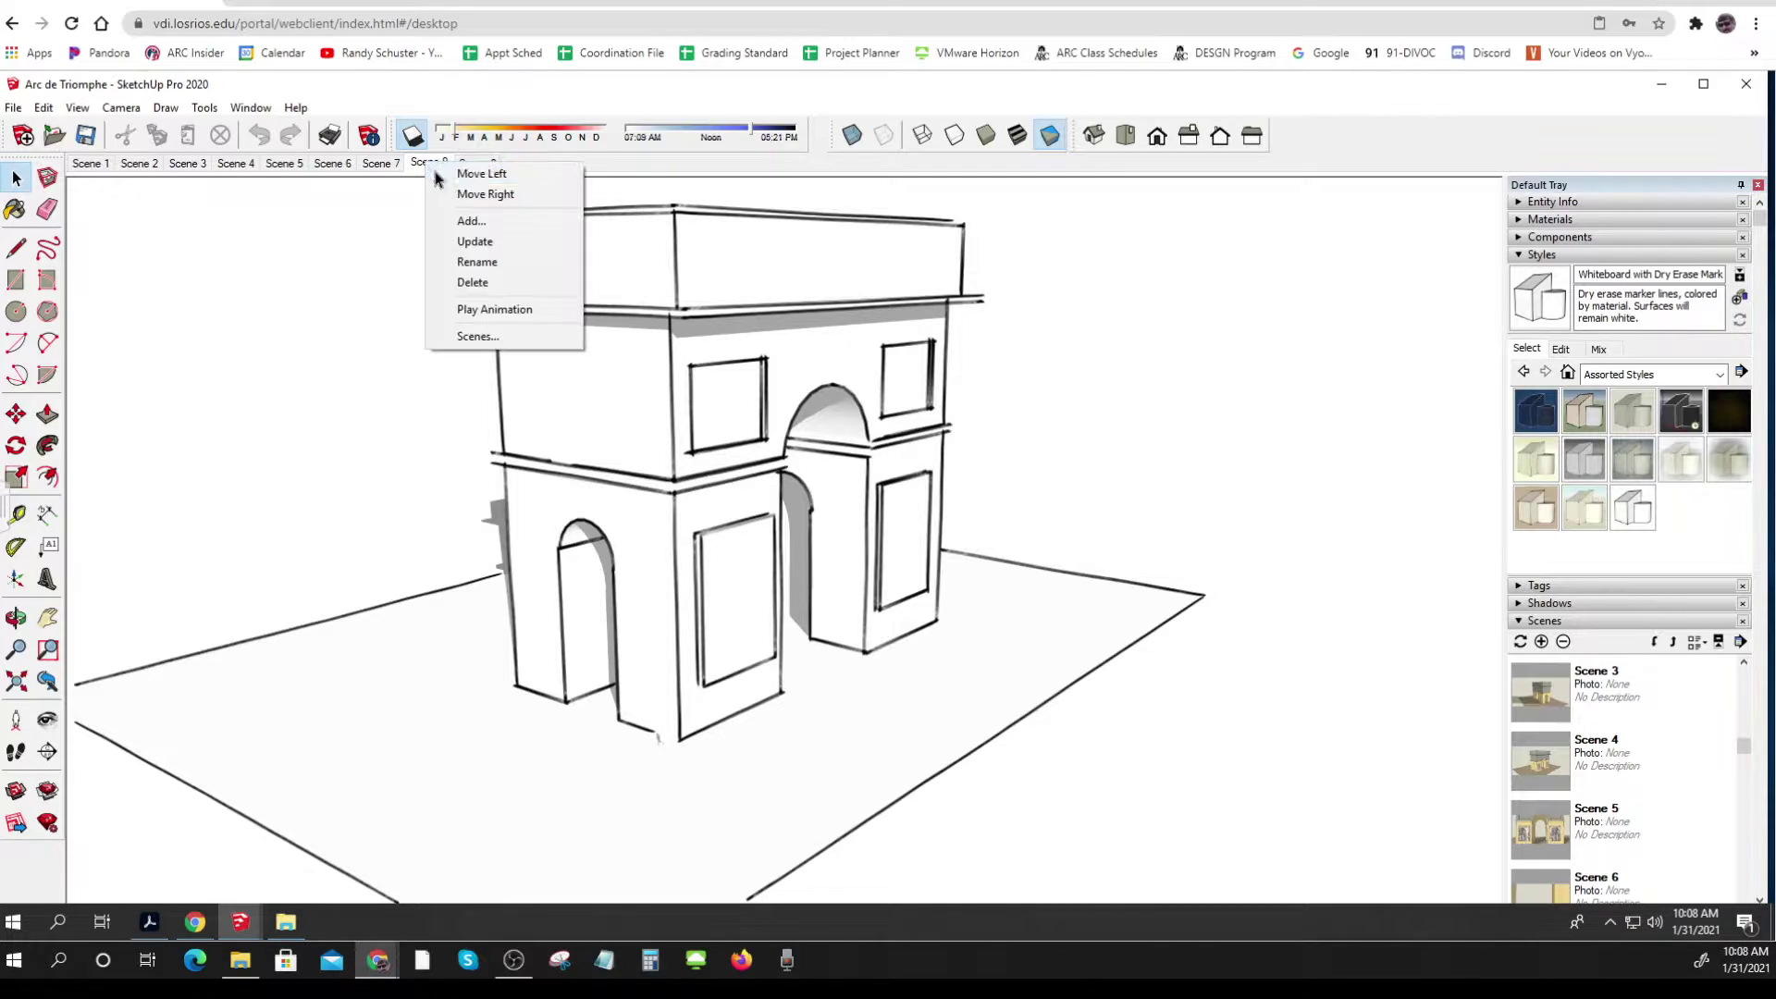
pyautogui.click(450, 176)
pyautogui.rightClick(379, 167)
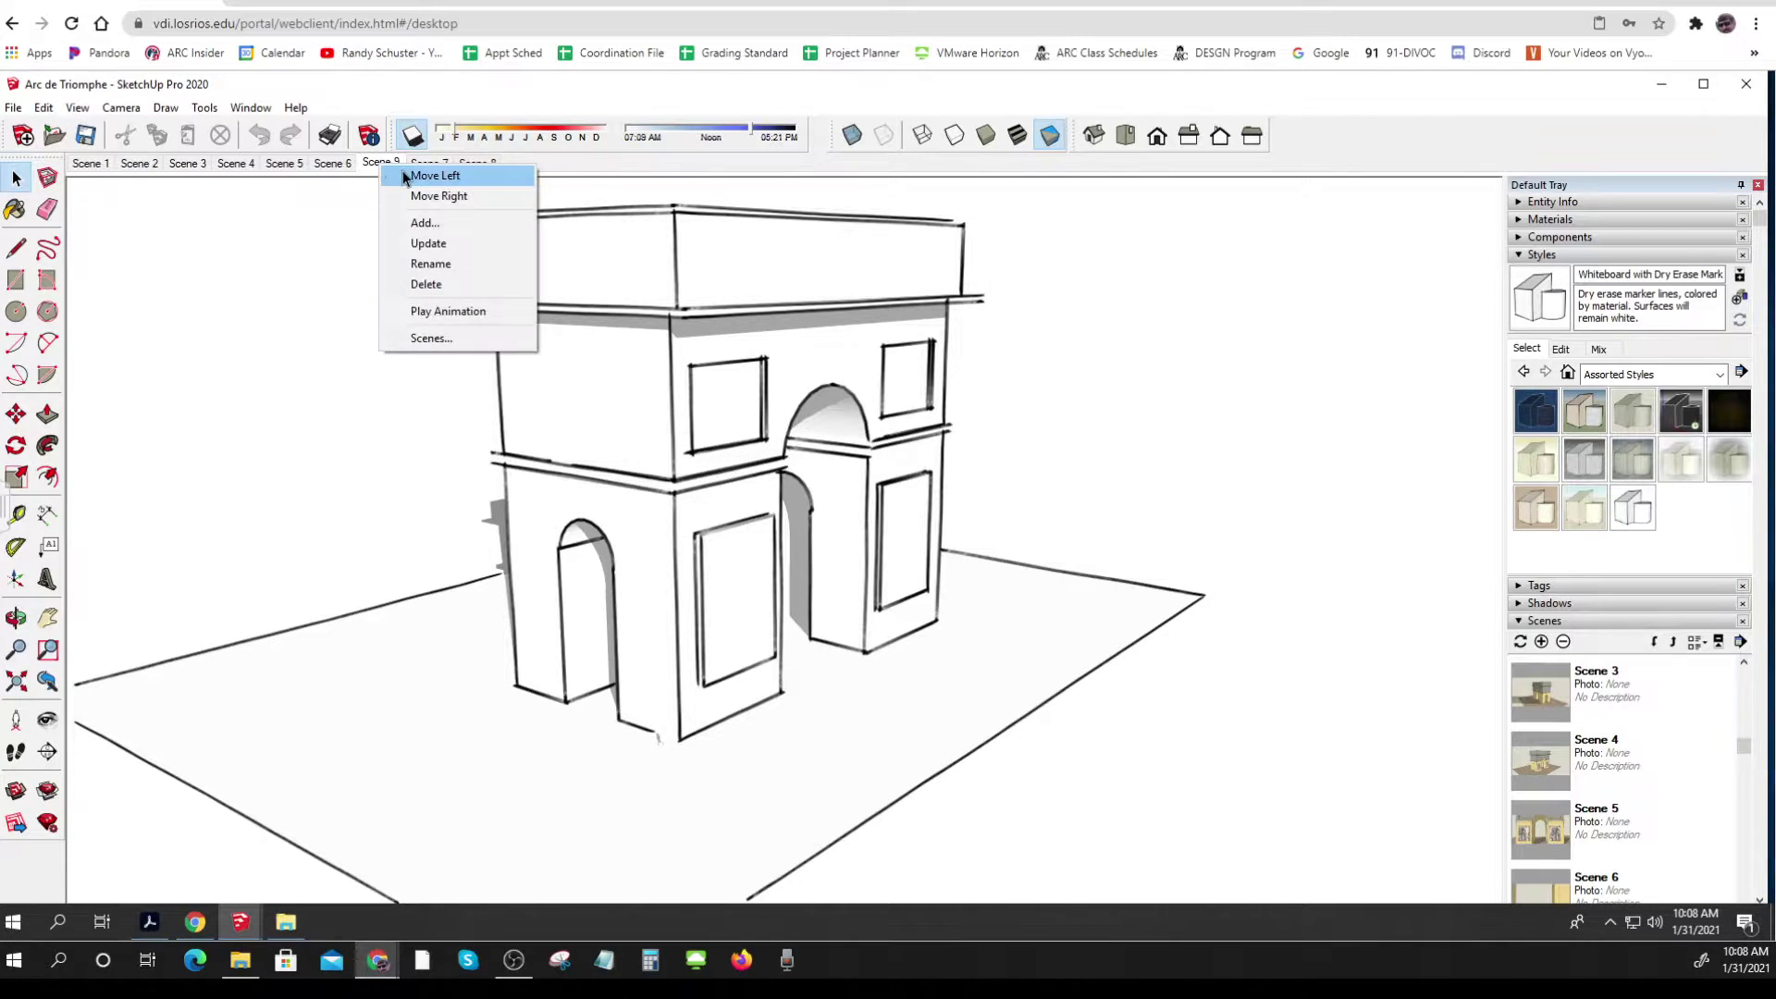
pyautogui.click(407, 174)
pyautogui.rightClick(337, 166)
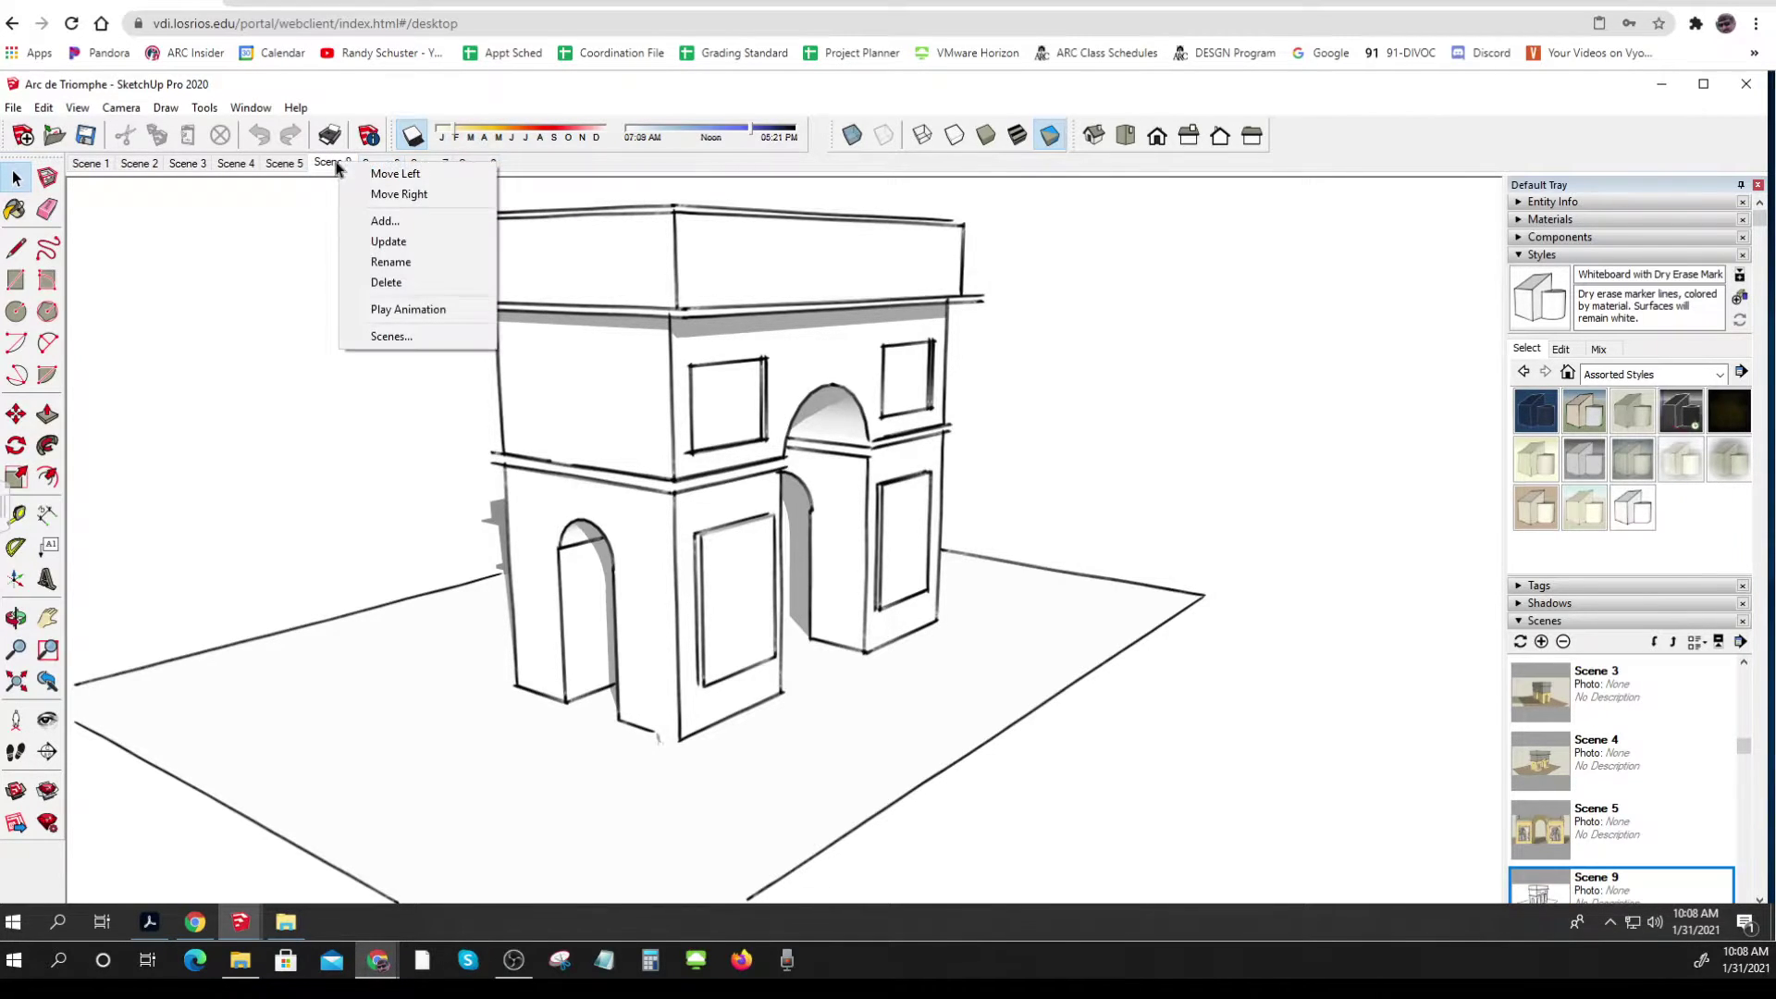
pyautogui.click(396, 174)
pyautogui.rightClick(293, 165)
pyautogui.click(325, 177)
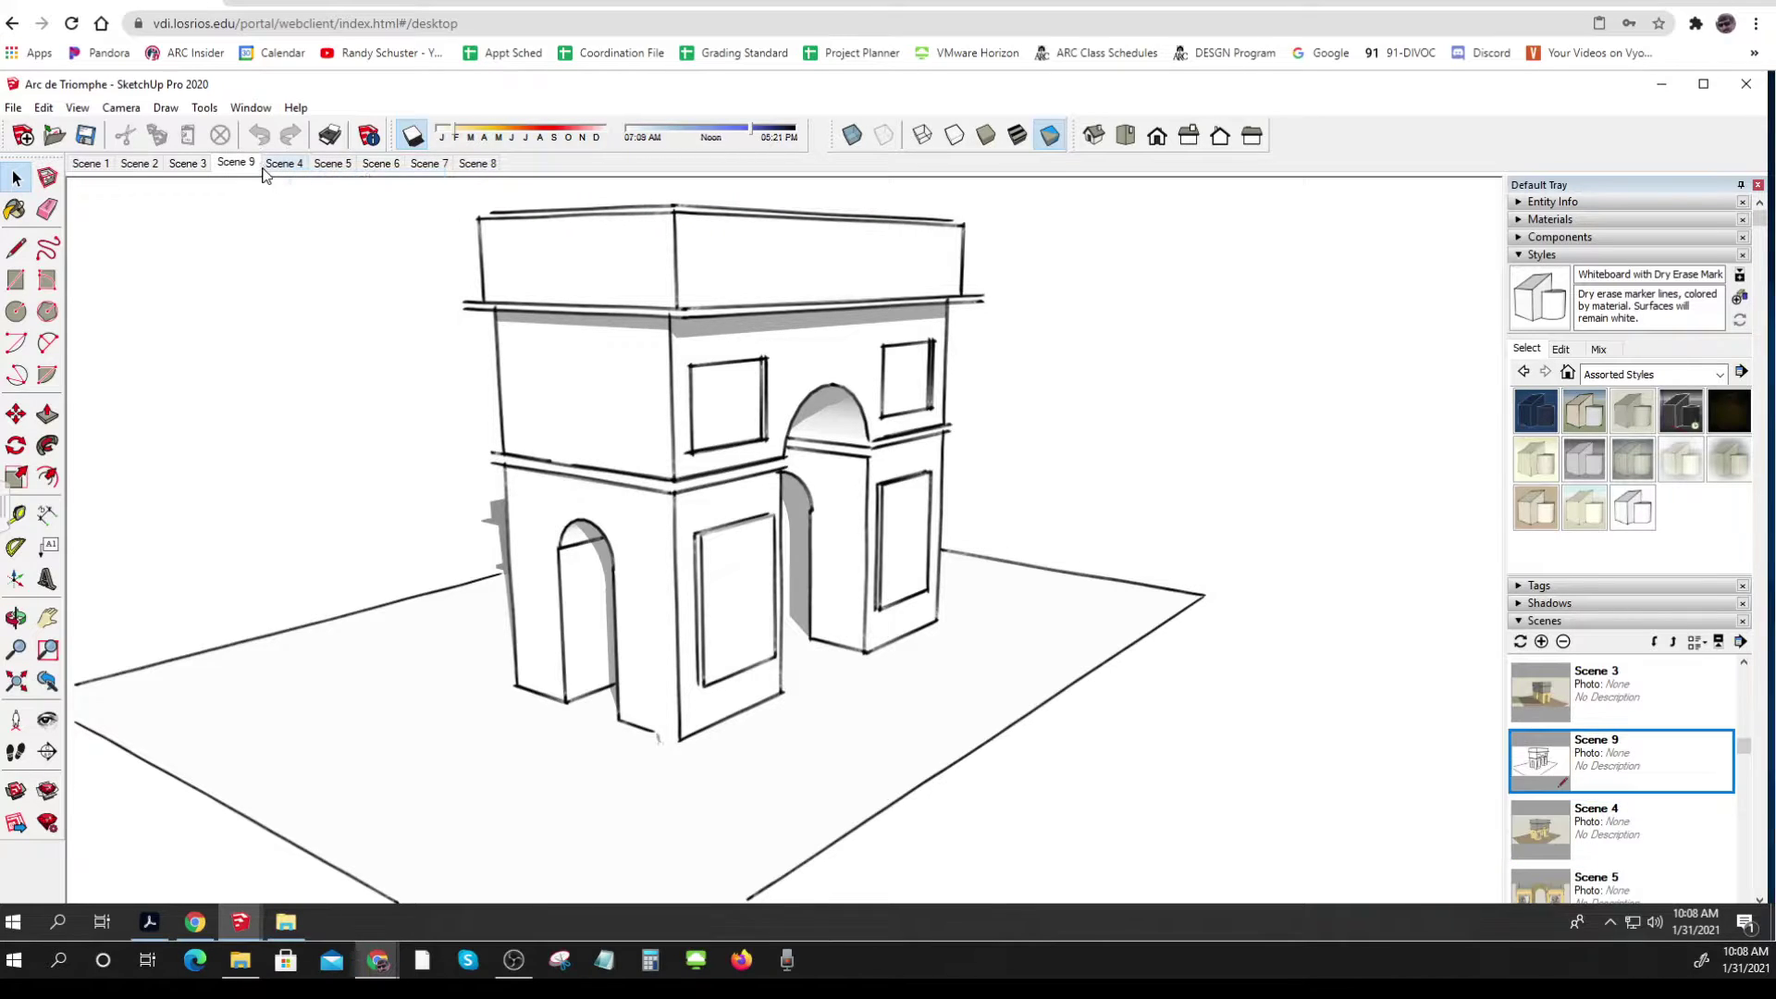
pyautogui.rightClick(248, 166)
pyautogui.click(274, 177)
pyautogui.rightClick(191, 167)
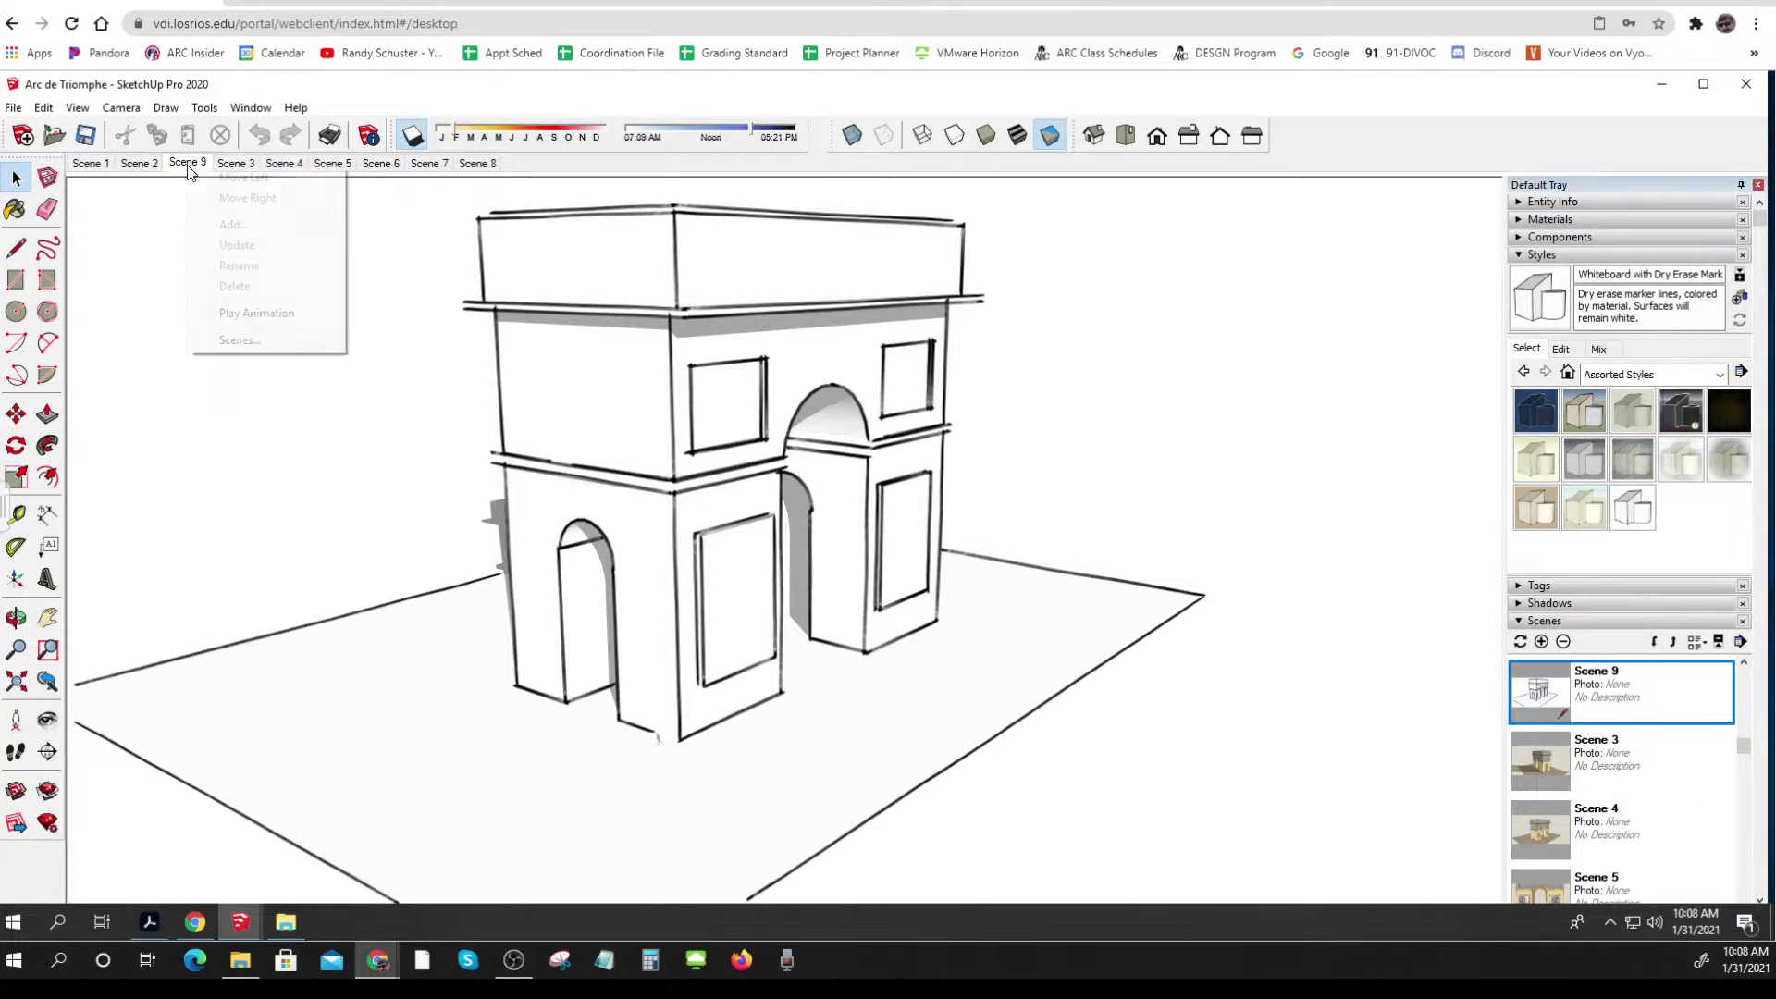
pyautogui.click(220, 179)
pyautogui.rightClick(142, 169)
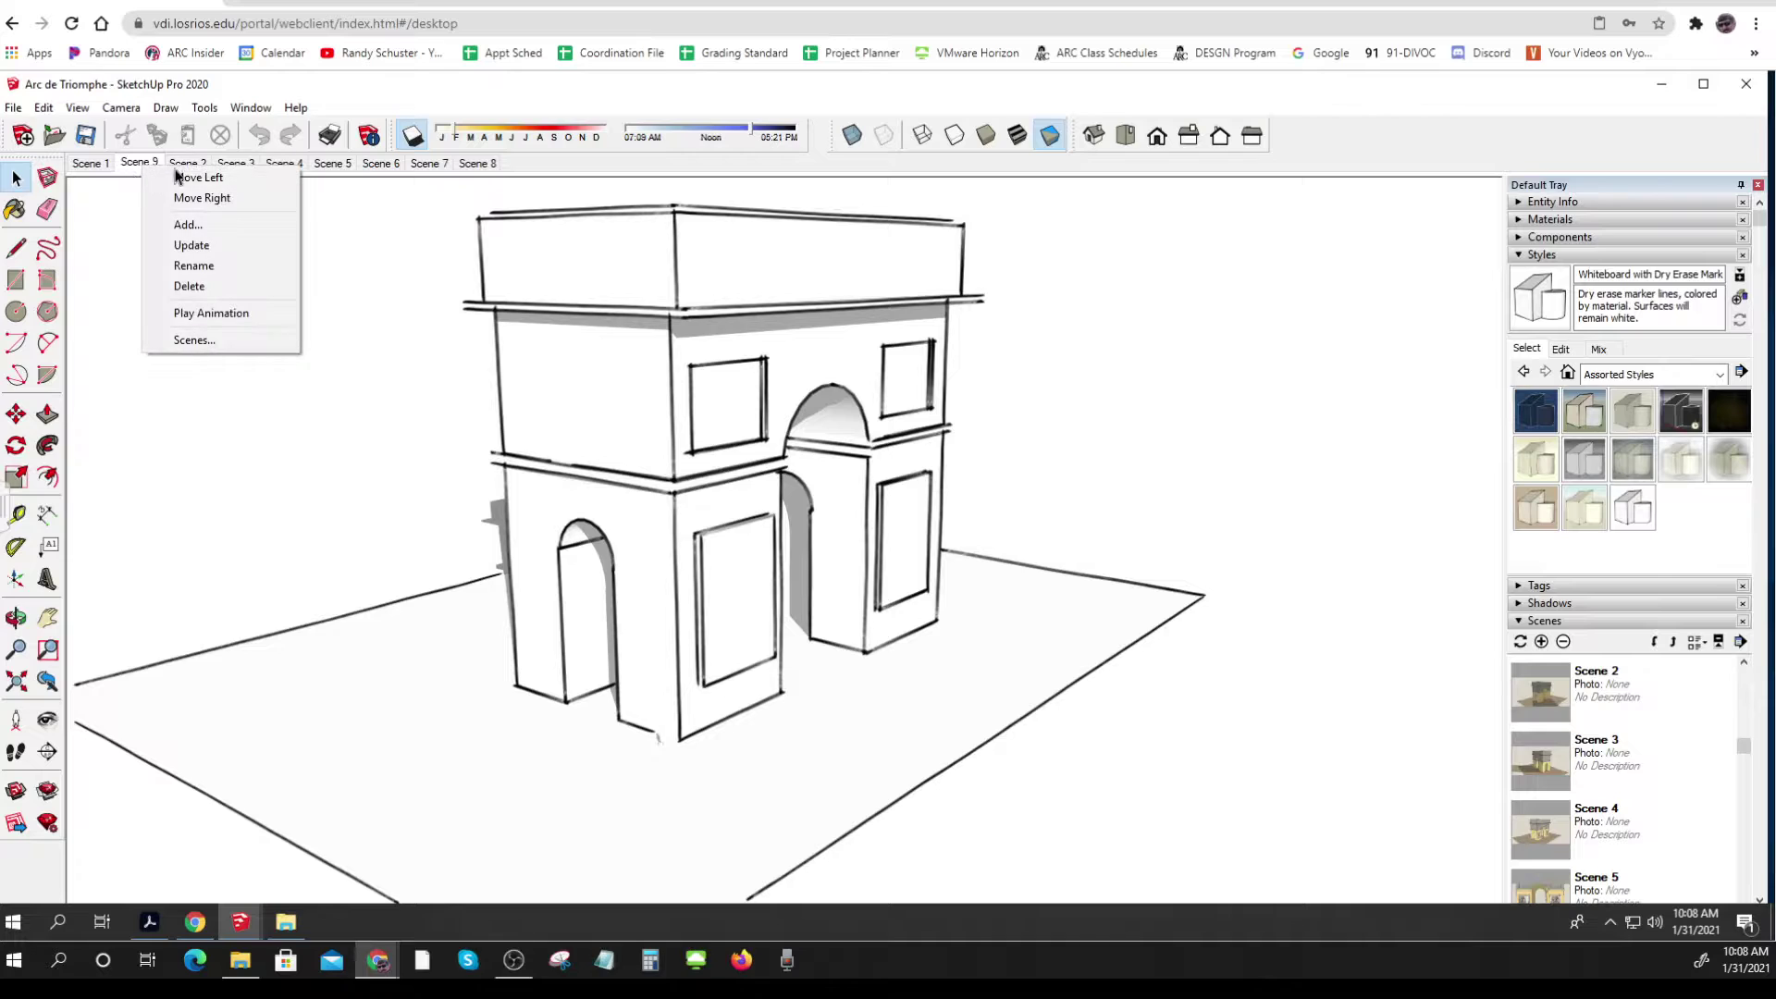
pyautogui.click(176, 178)
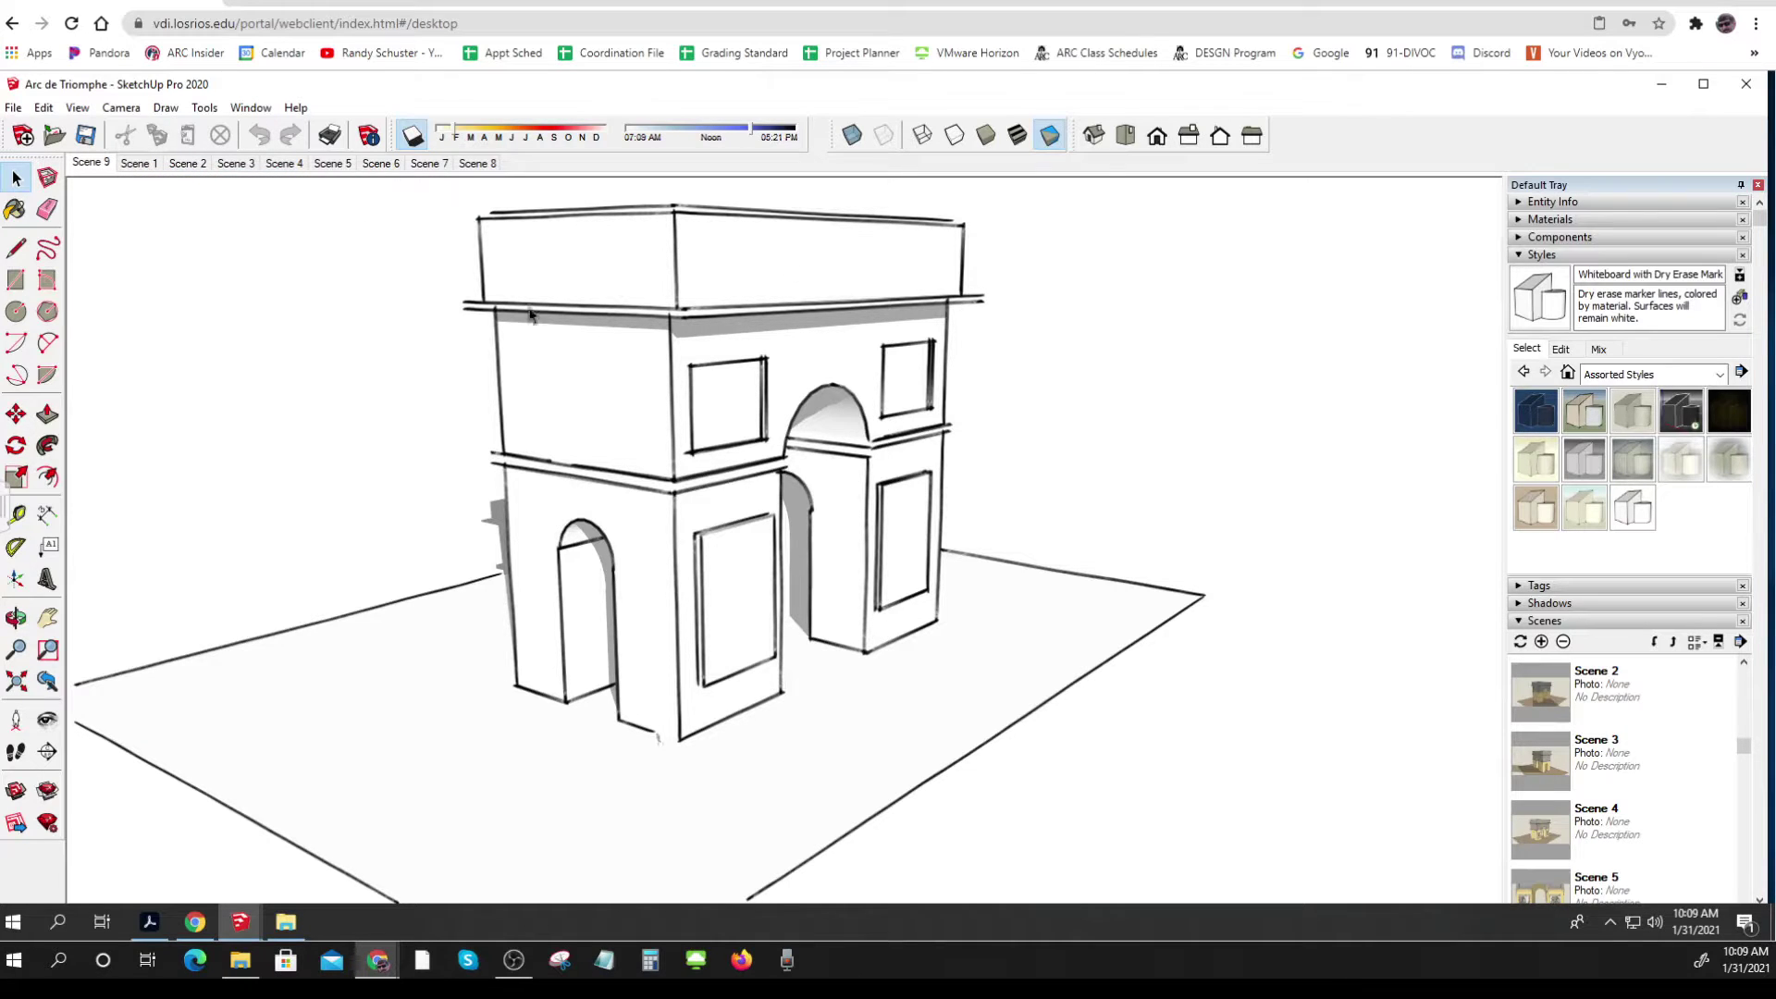
# Go through Scene 1 to Scene 8 in order to review the transitions following the whiteboard-style opening scene.
pyautogui.click(140, 171)
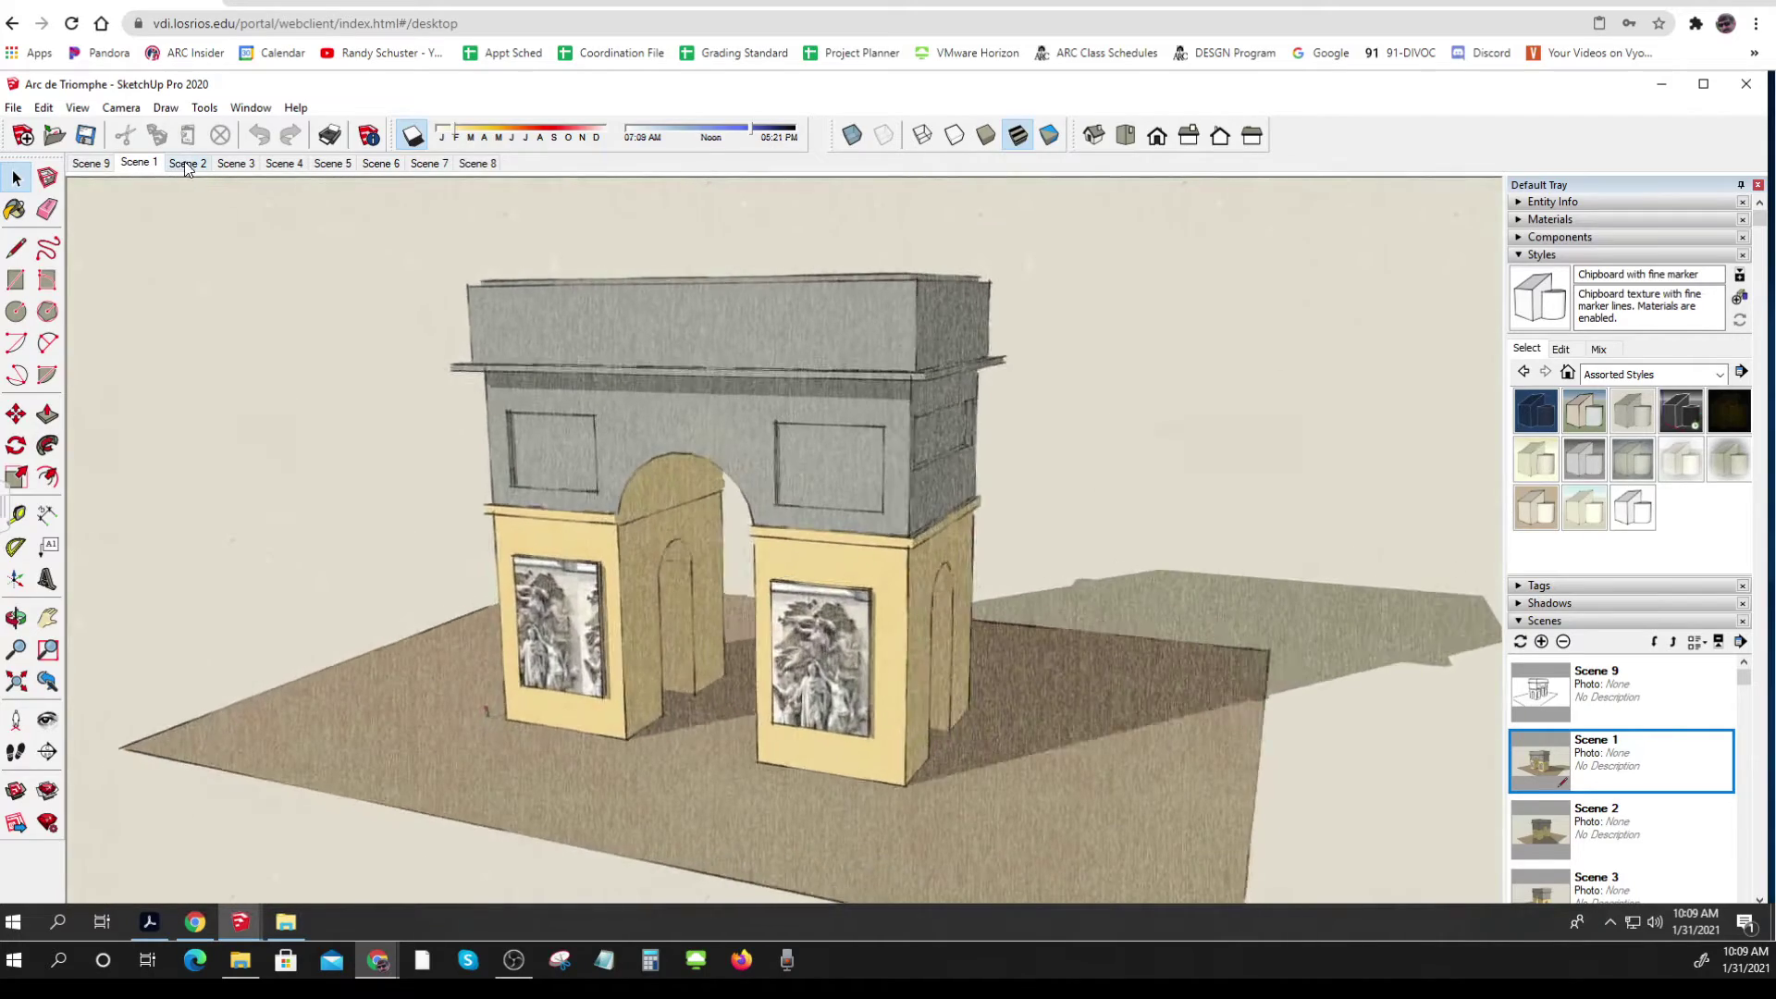
pyautogui.click(188, 166)
pyautogui.click(231, 165)
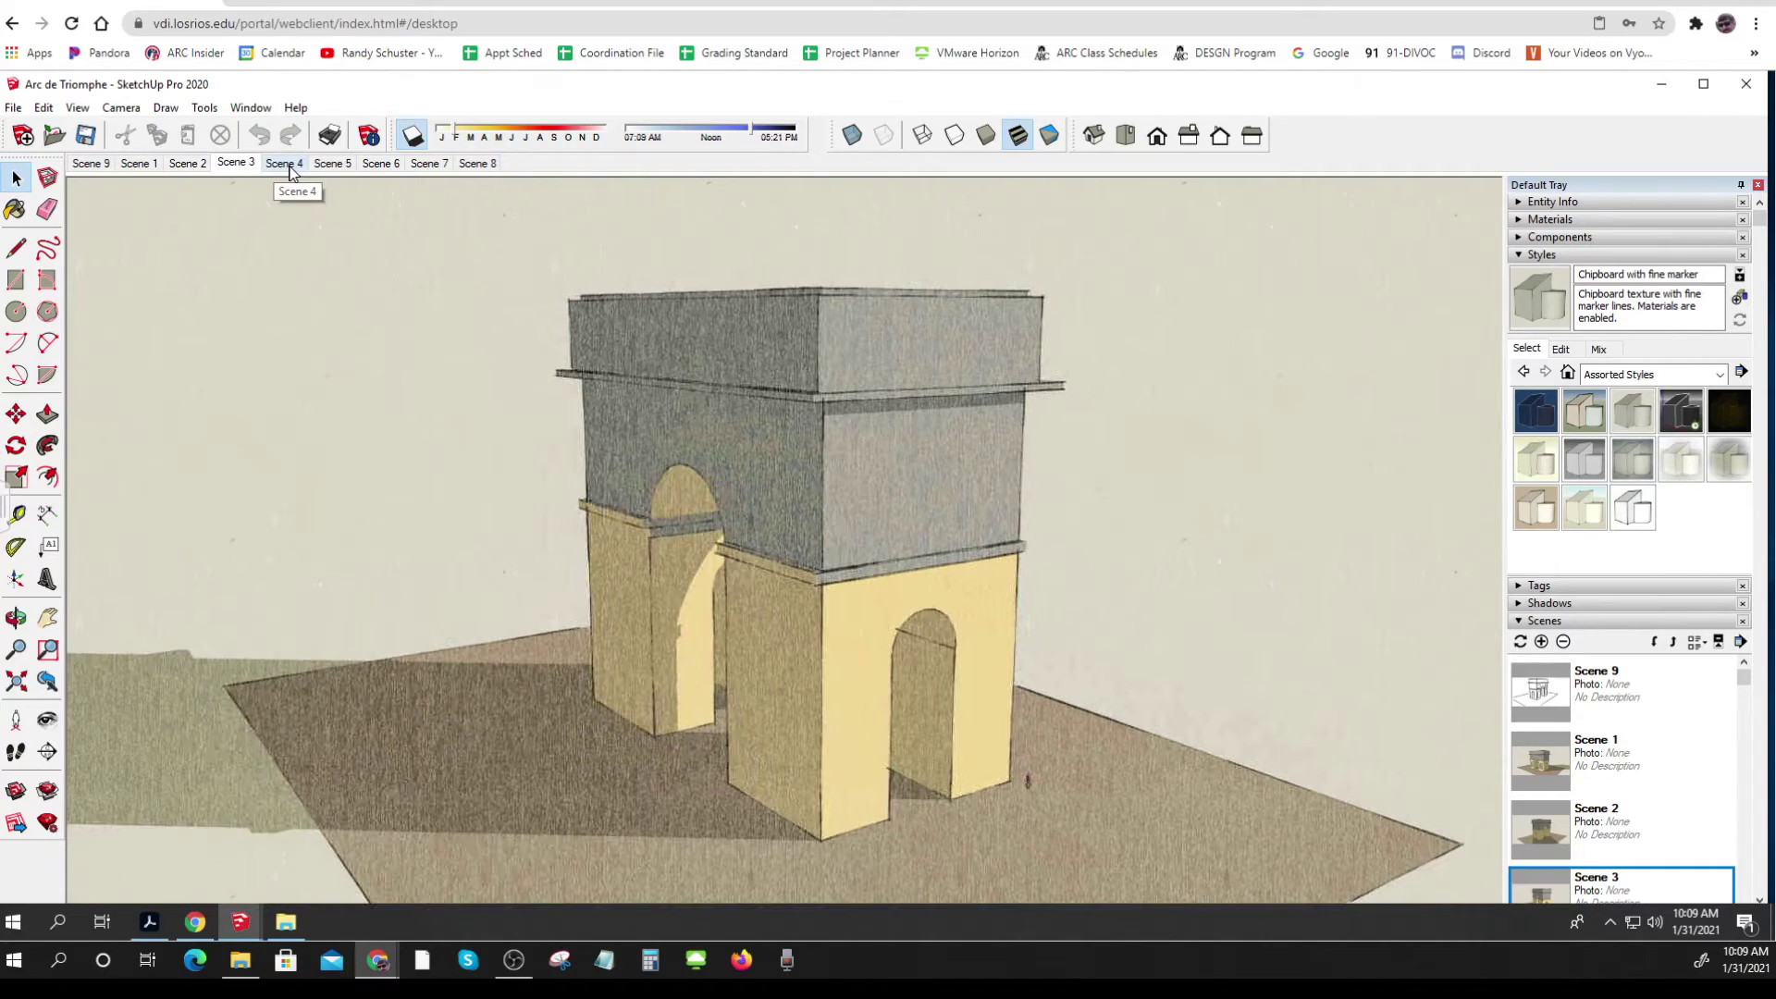
pyautogui.click(287, 166)
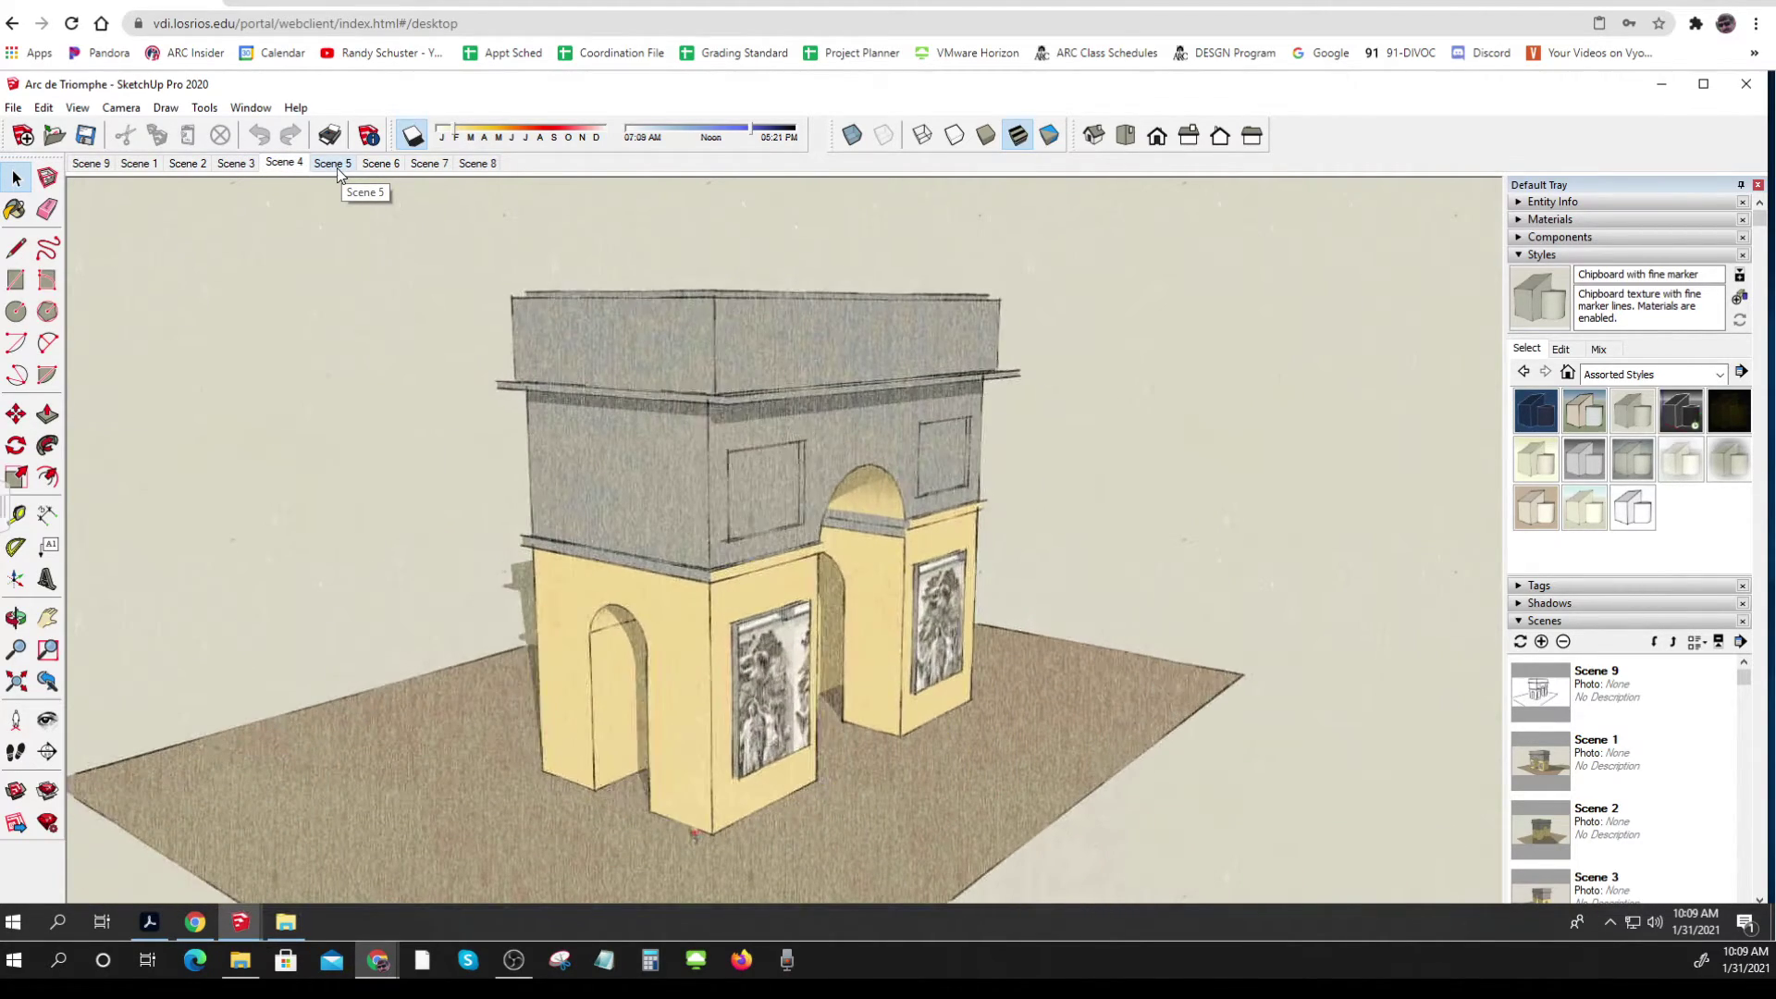
pyautogui.click(335, 165)
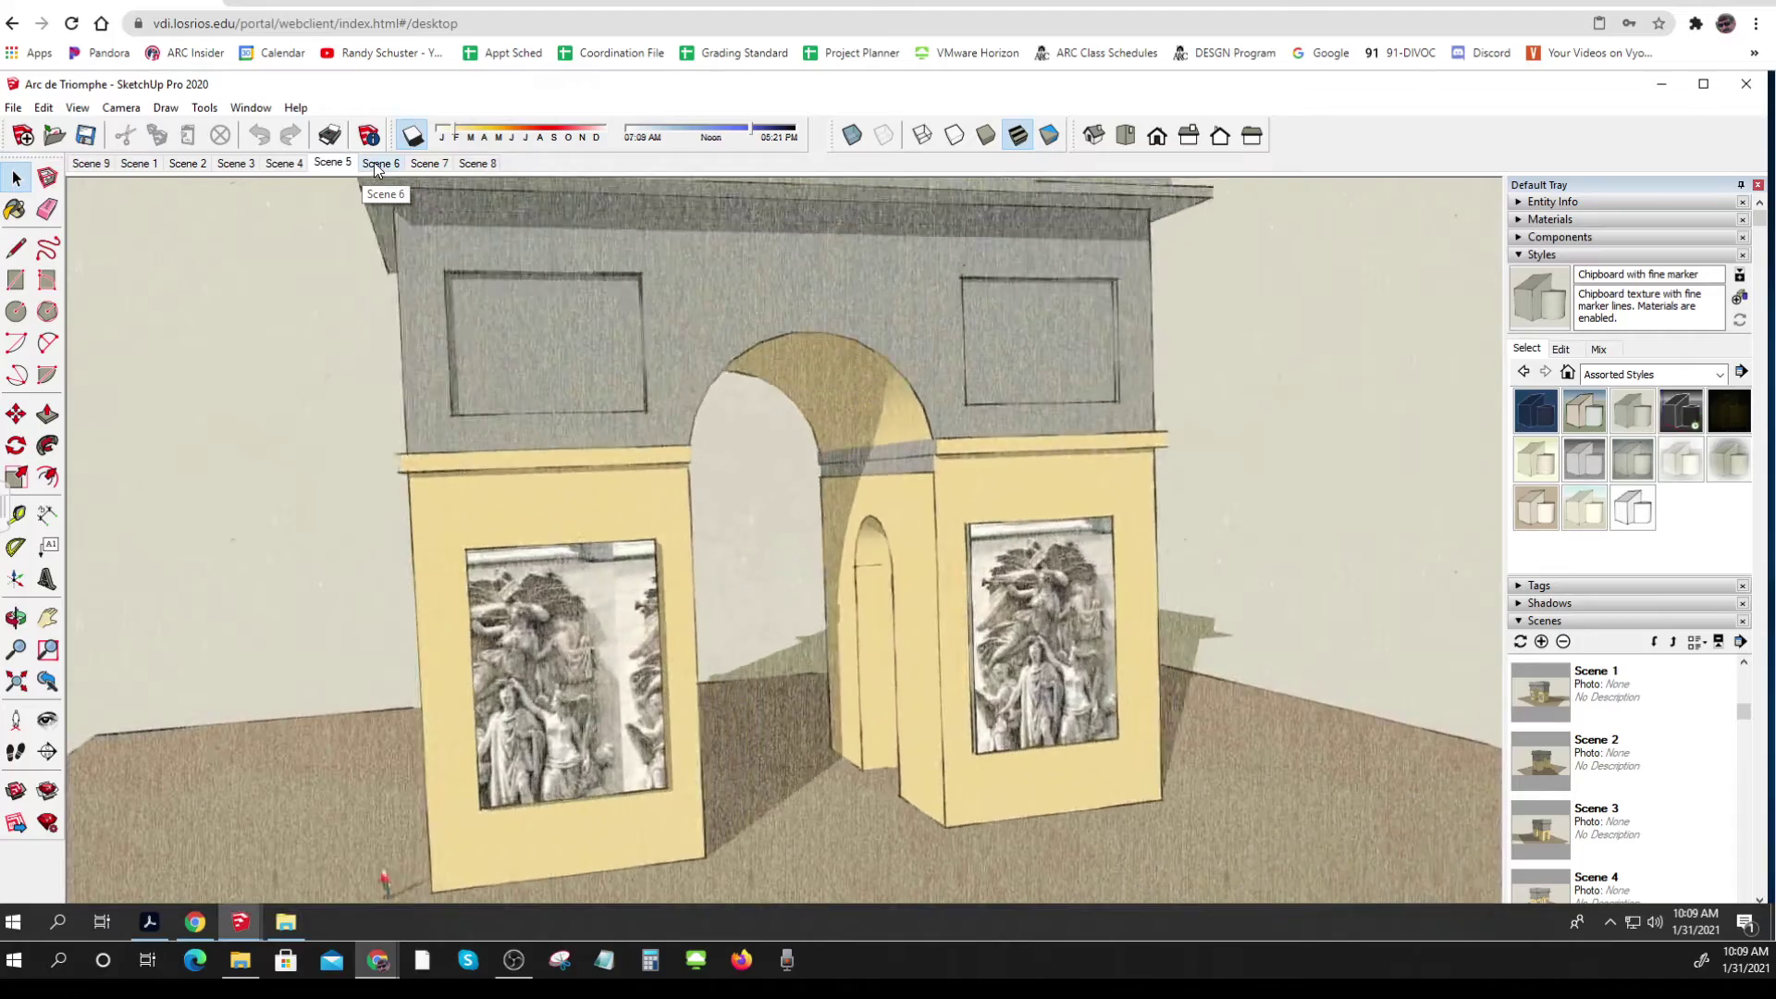
pyautogui.click(379, 167)
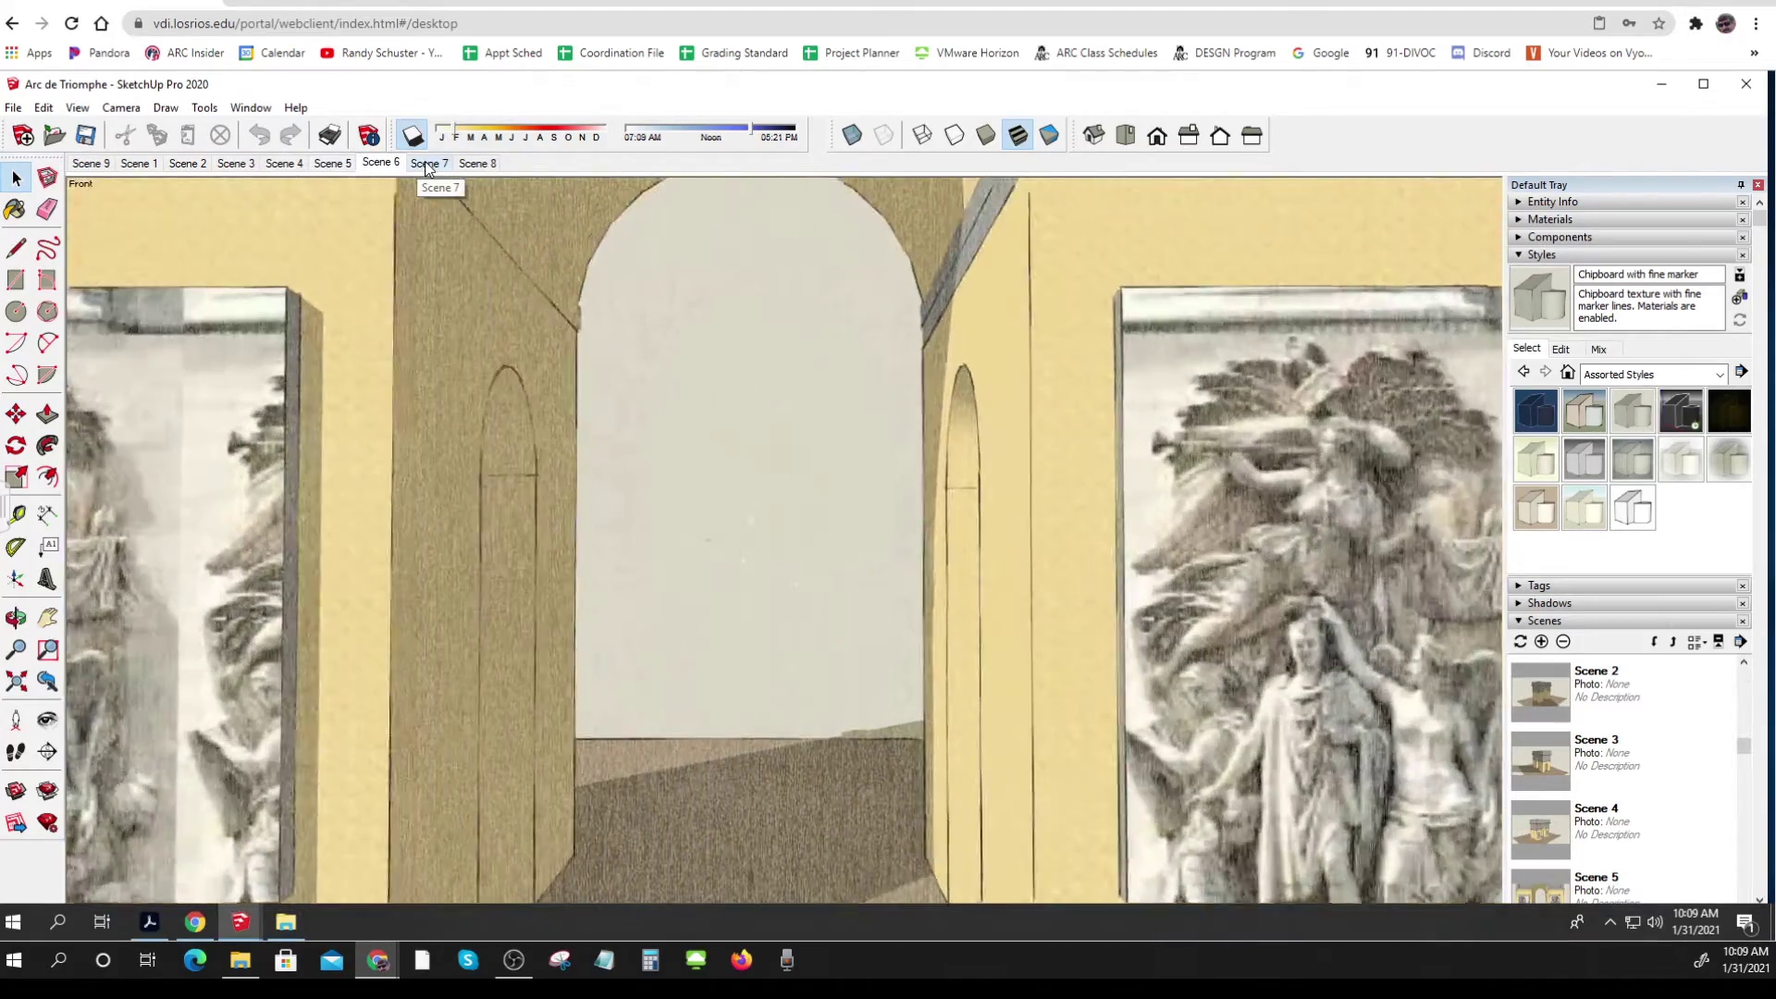
pyautogui.click(427, 165)
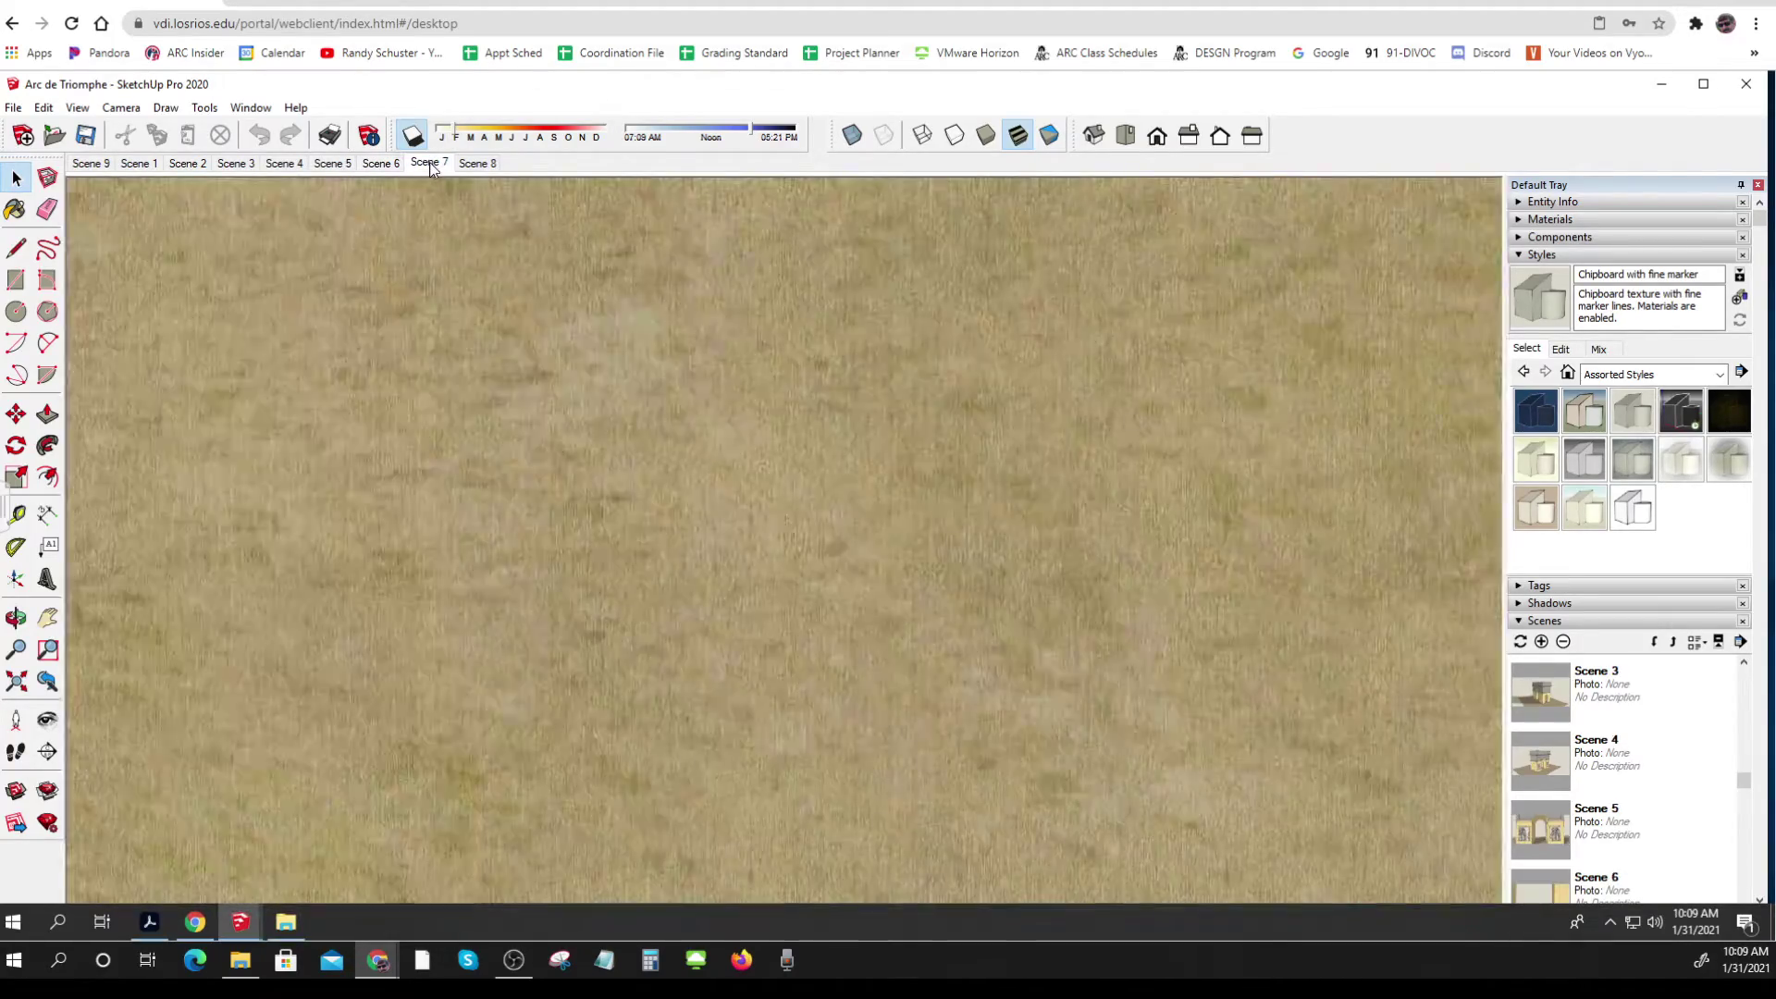
pyautogui.click(479, 164)
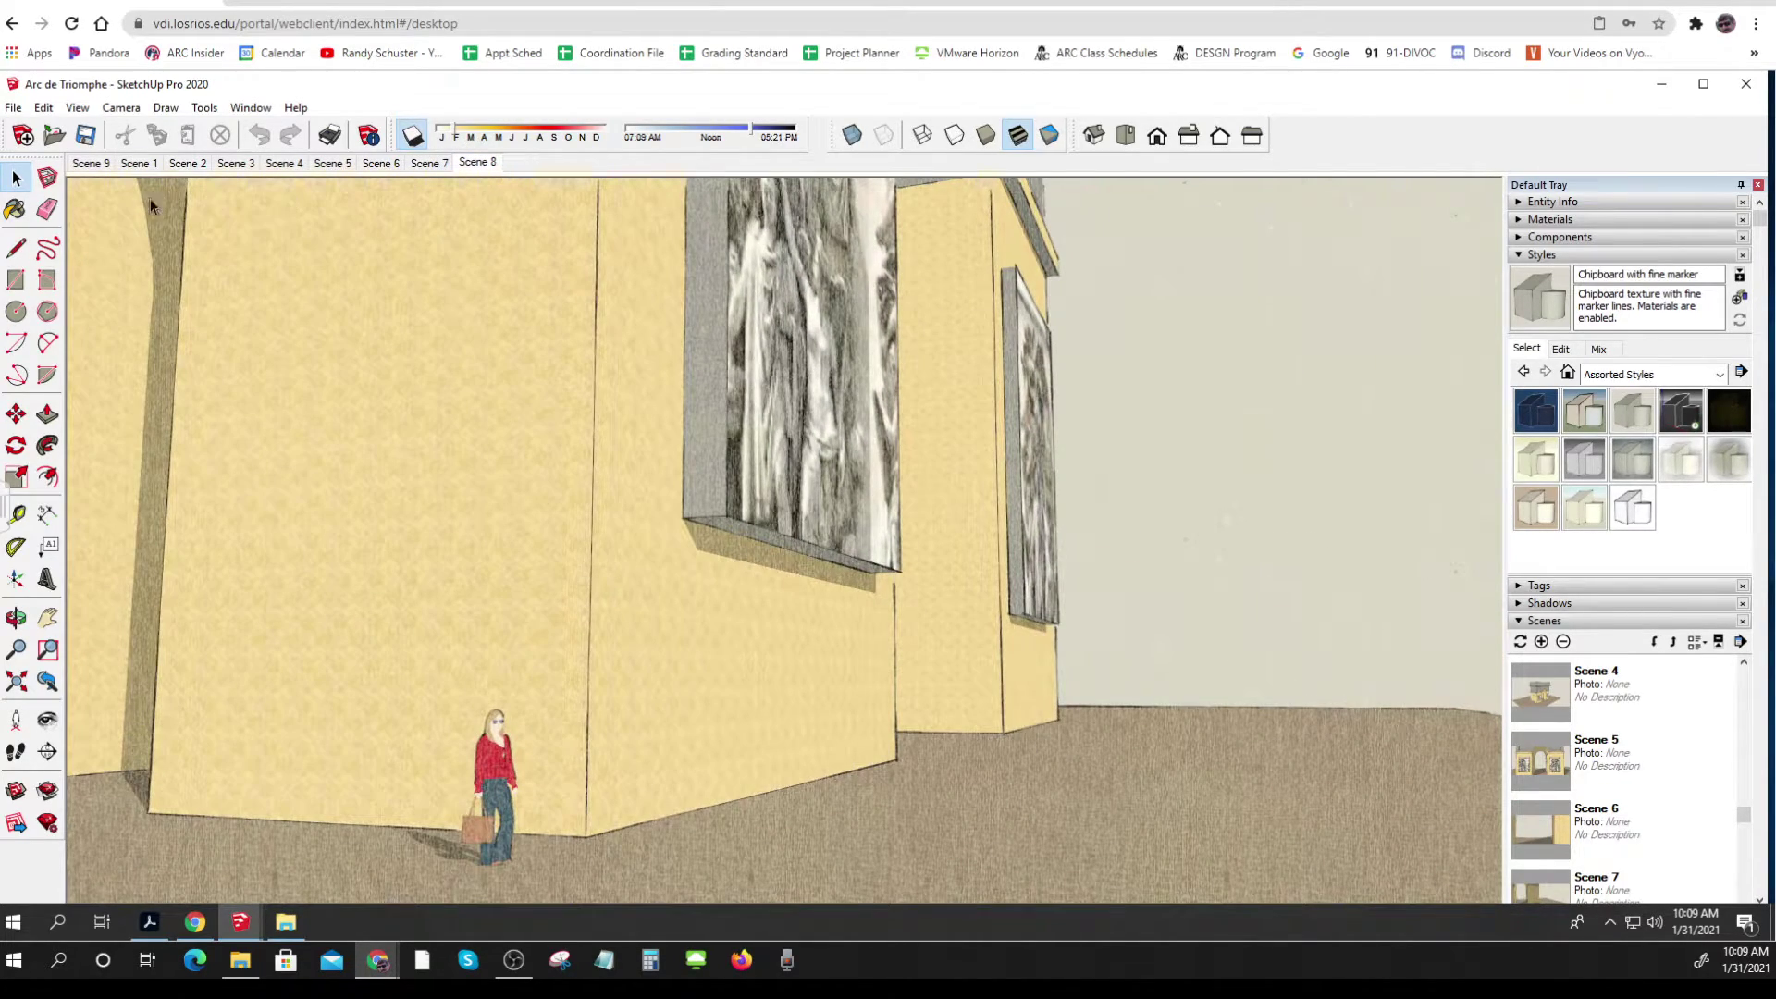
# Play the animation of all scenes to check the full sequence, and stop it once it has looped back to Scene 1.
pyautogui.rightClick(102, 166)
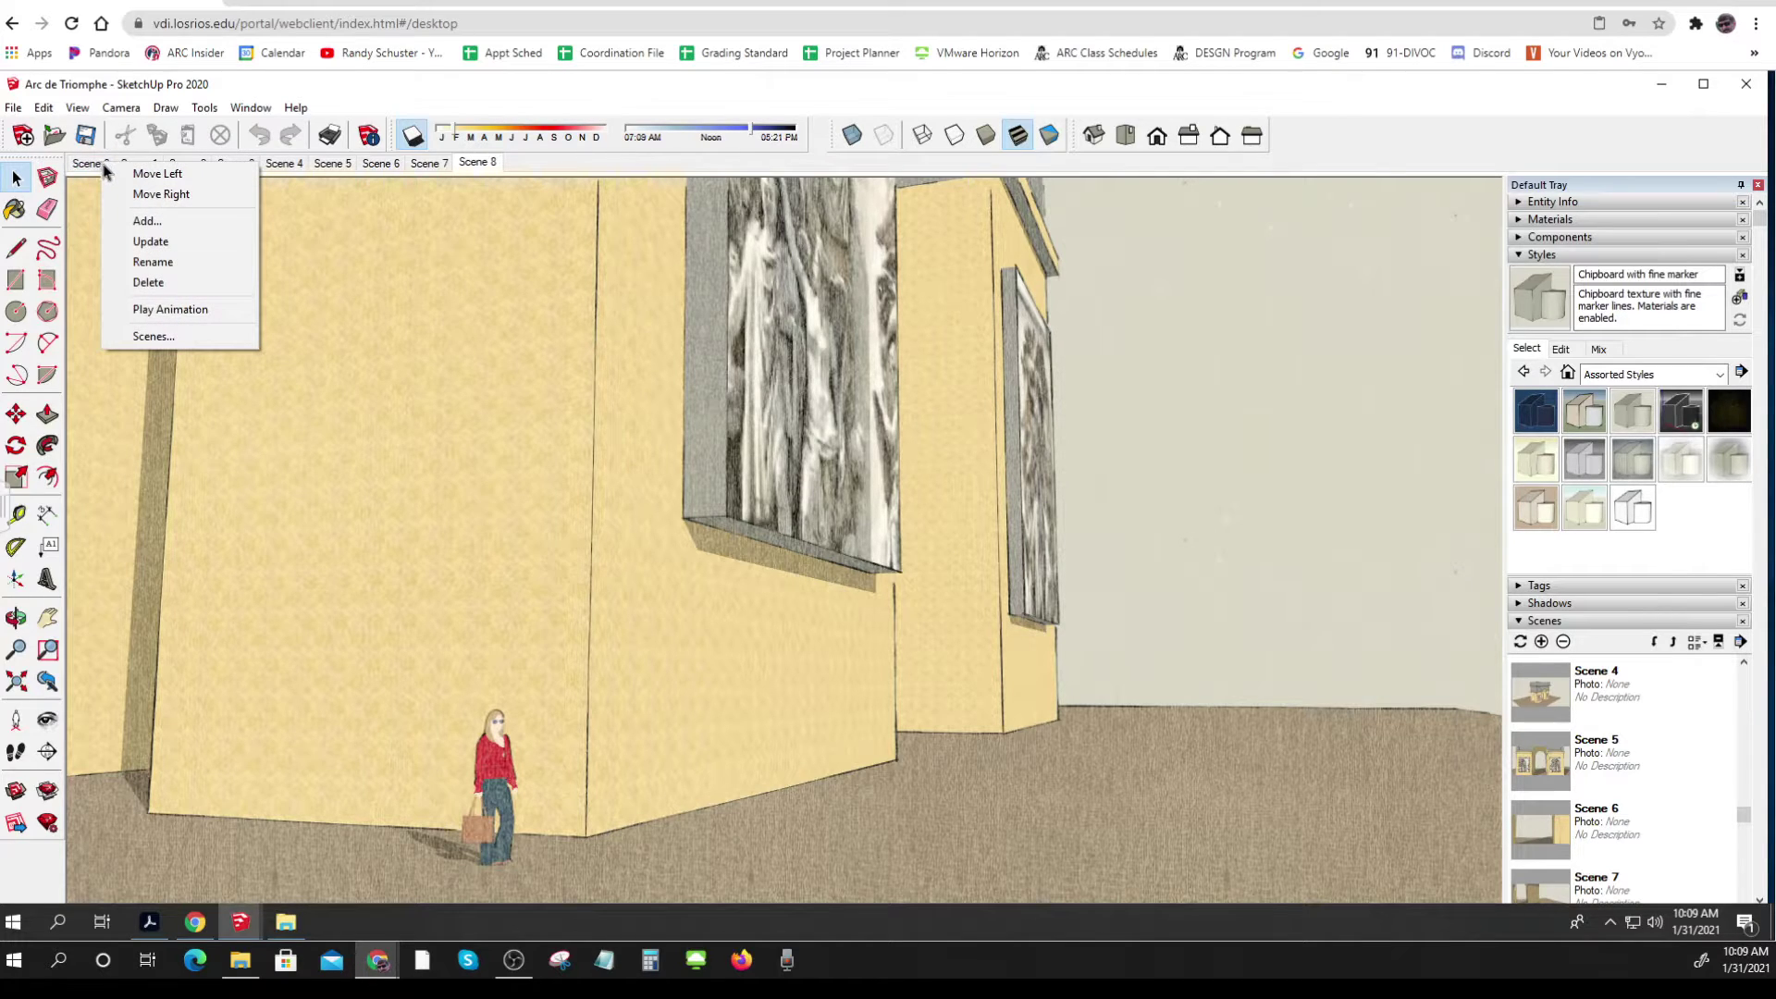
pyautogui.click(170, 311)
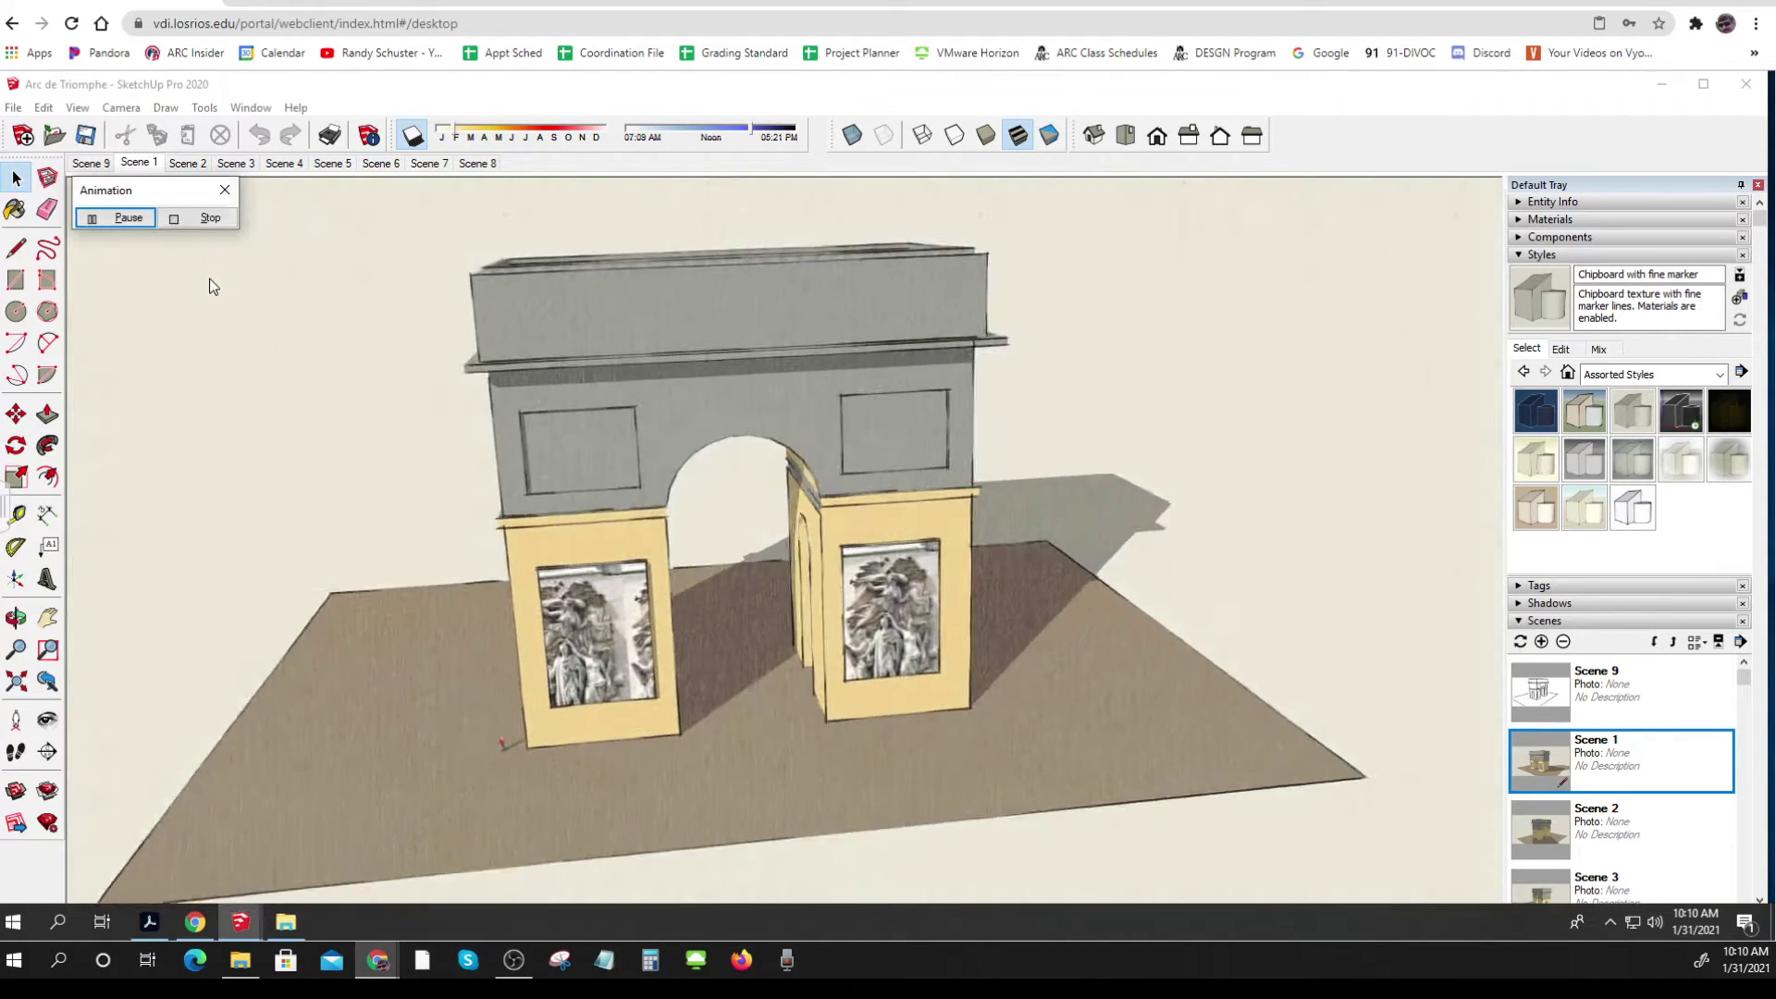
pyautogui.click(198, 220)
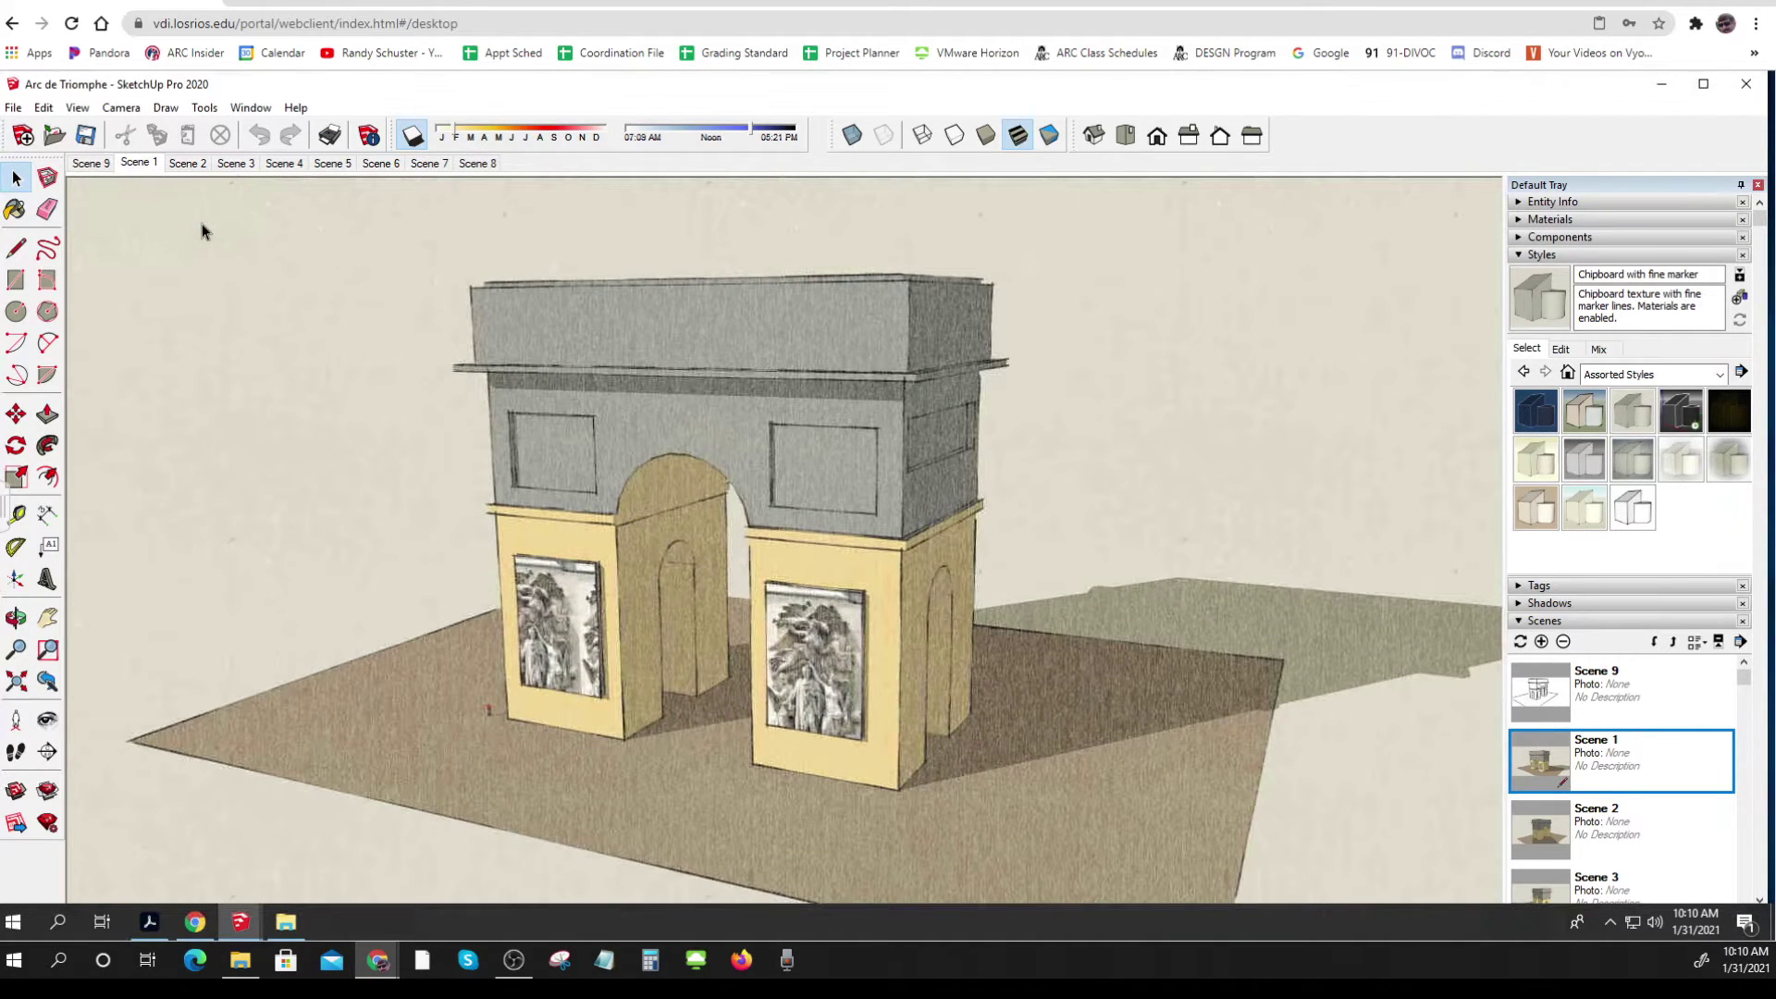
# Export the scene animation as the MP4 H.264 video Arc de Triomphe to Work 1-31-21, at 720p HD and 24 frames/second, looping to the starting scene.
pyautogui.click(12, 108)
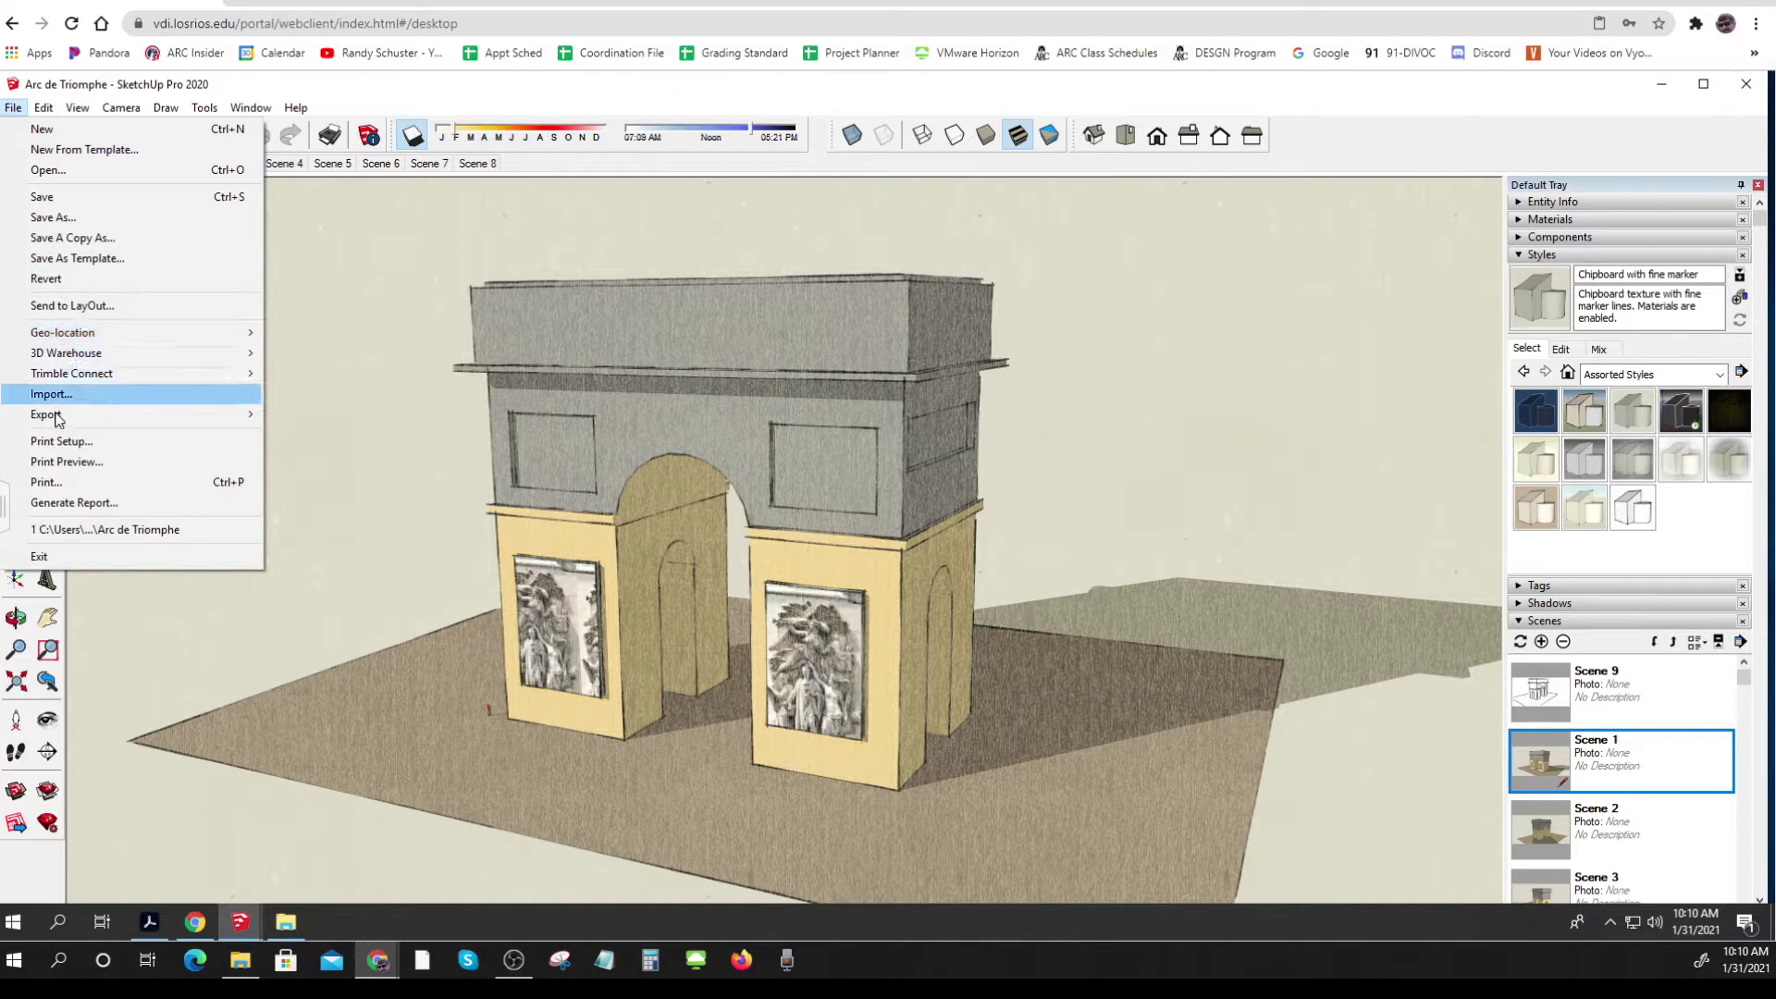
pyautogui.moveTo(61, 421)
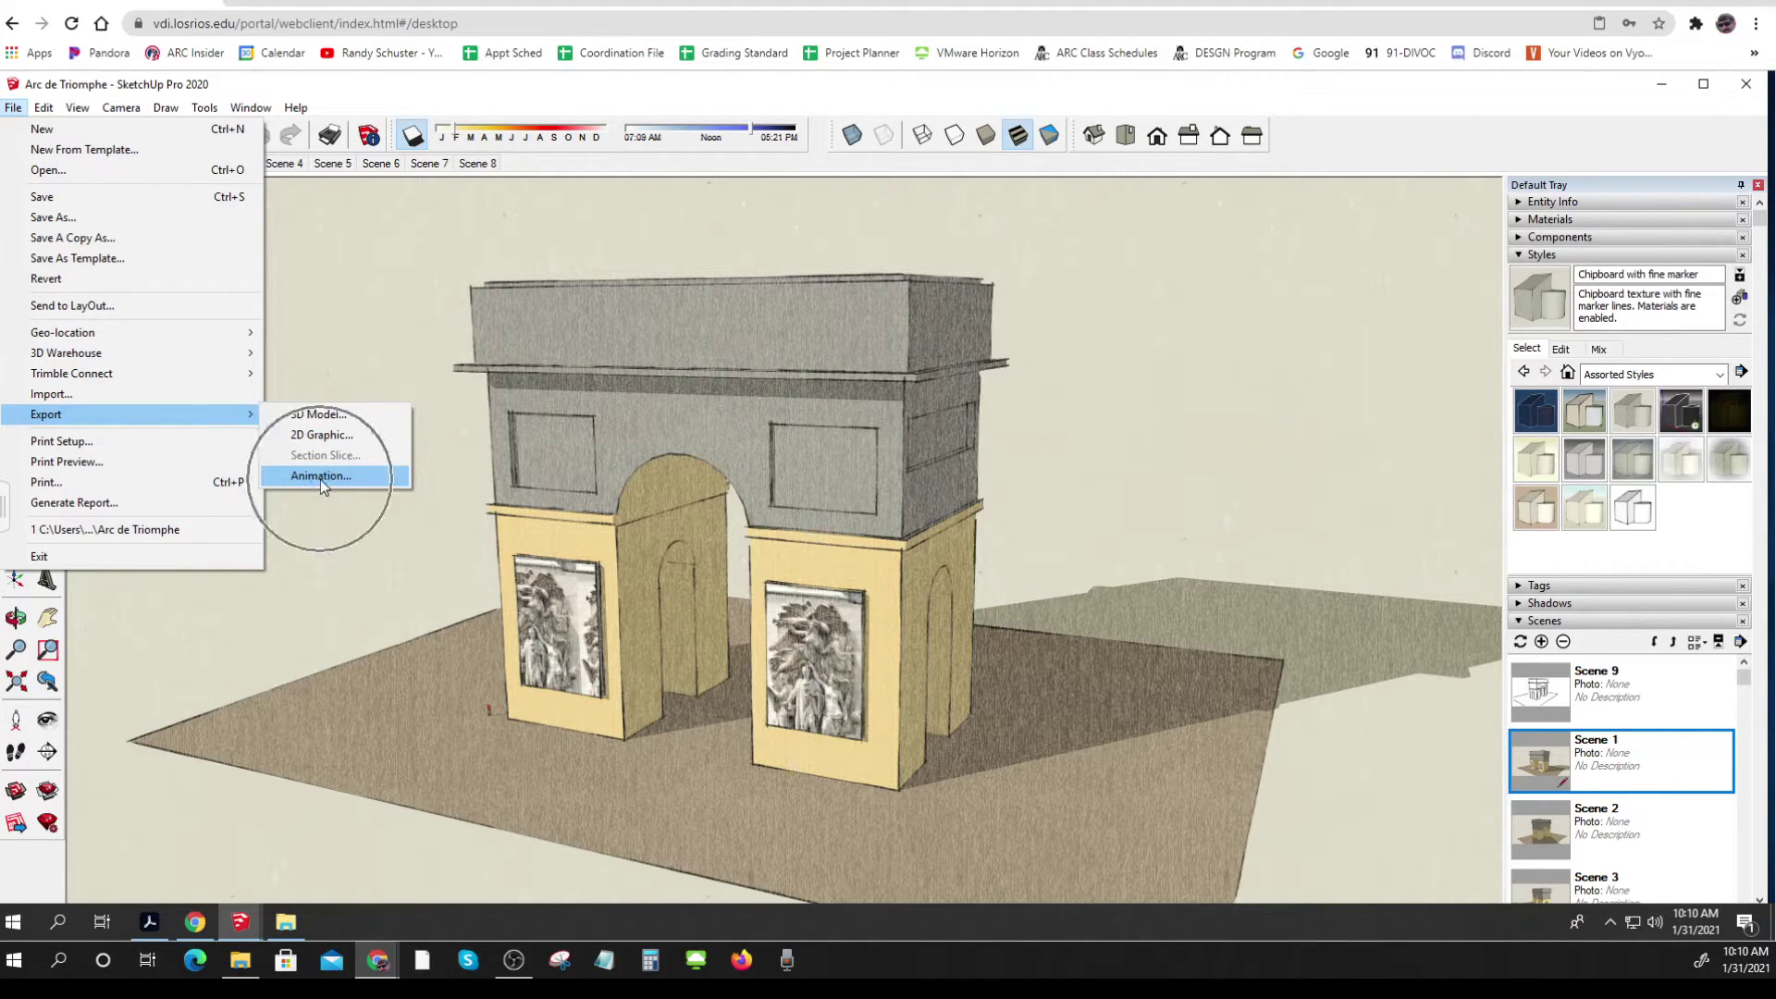
pyautogui.click(320, 480)
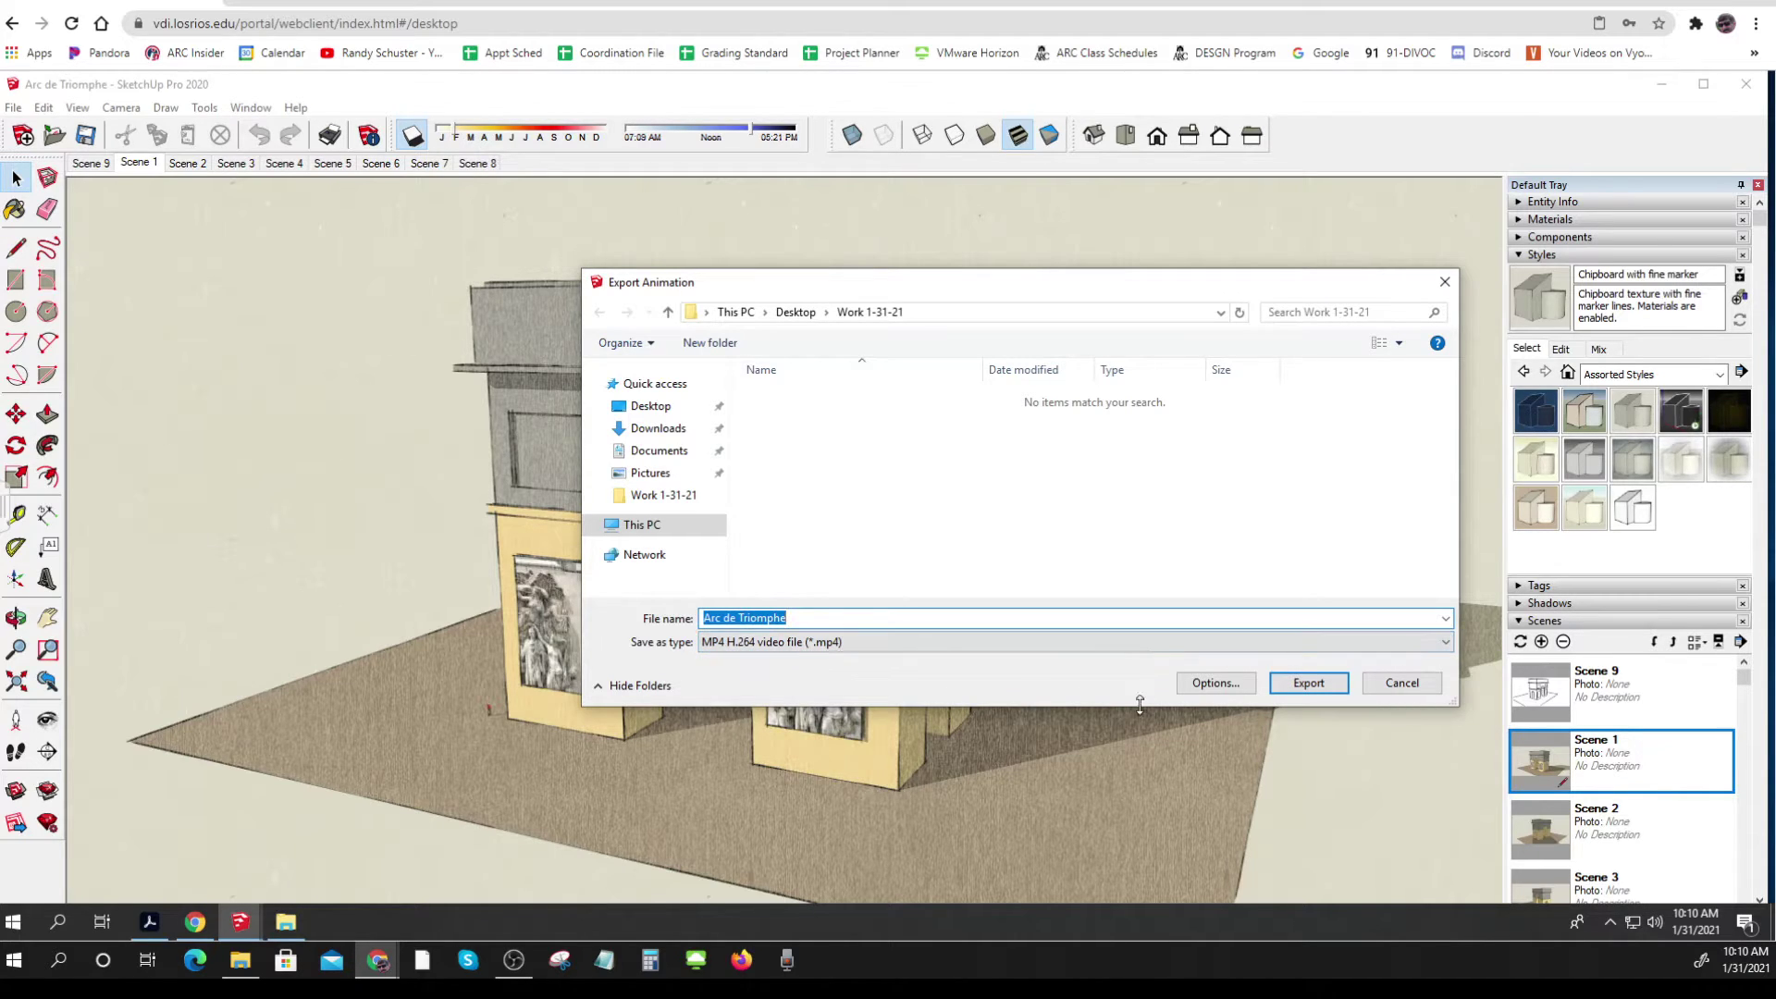
pyautogui.click(1202, 685)
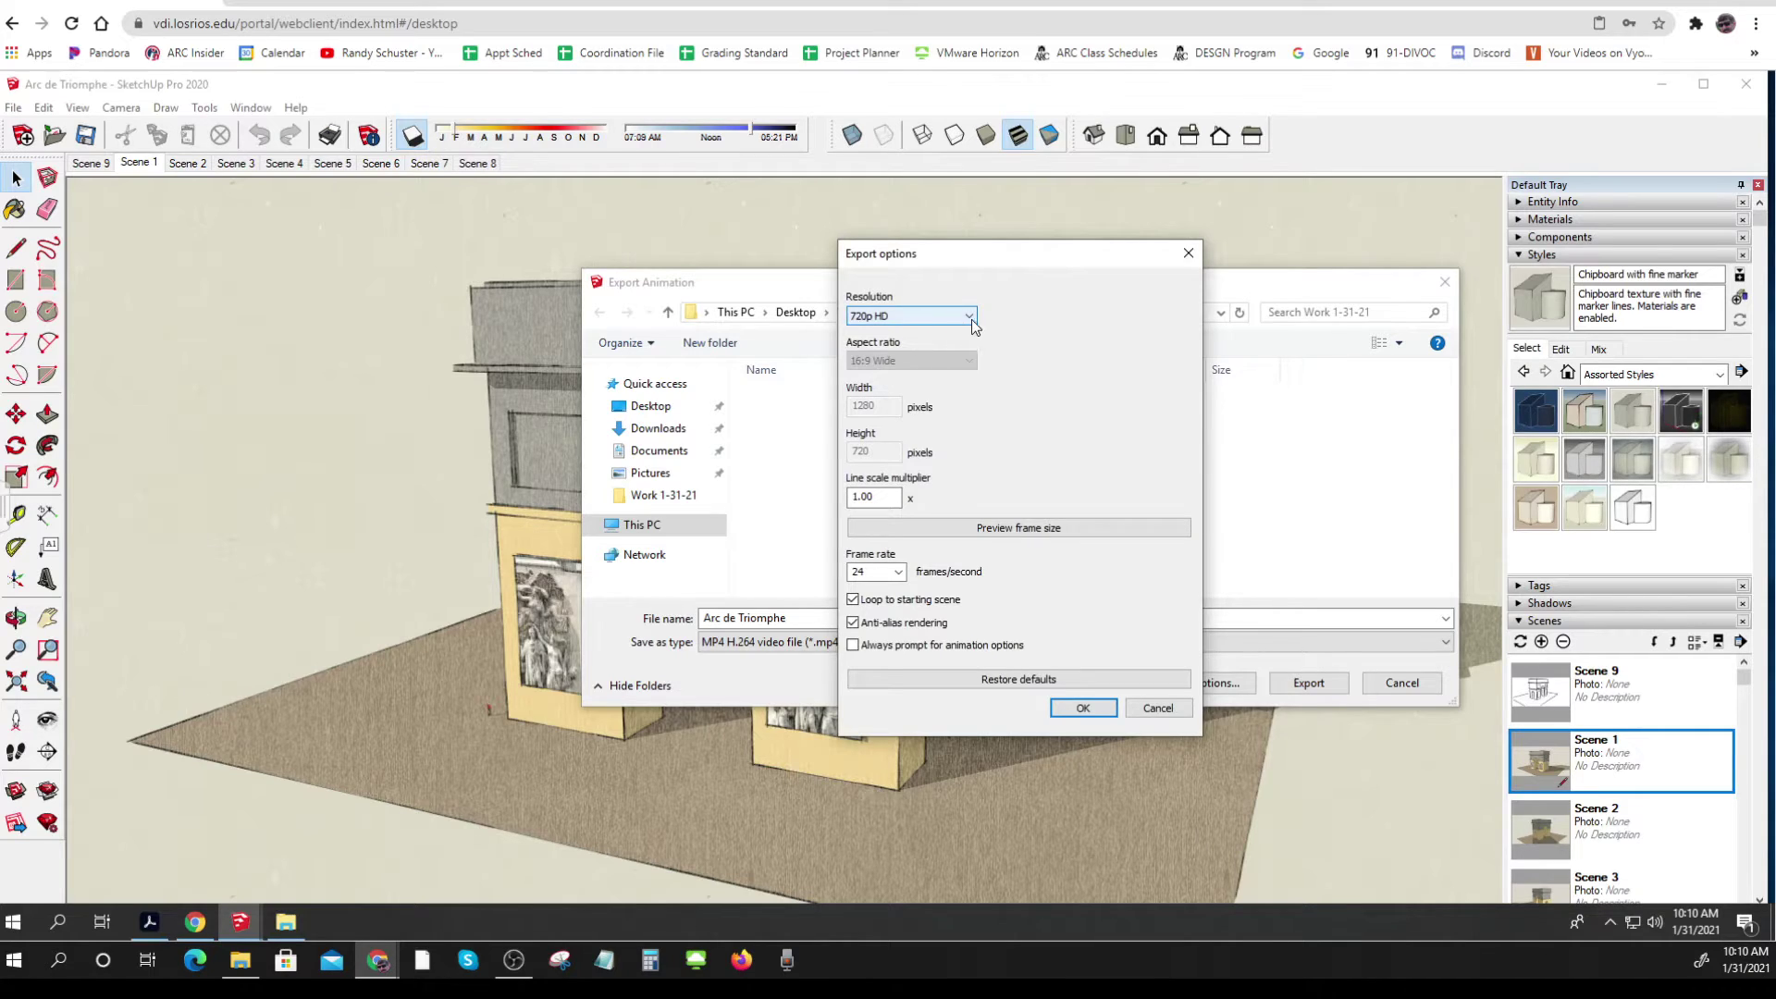
pyautogui.click(969, 320)
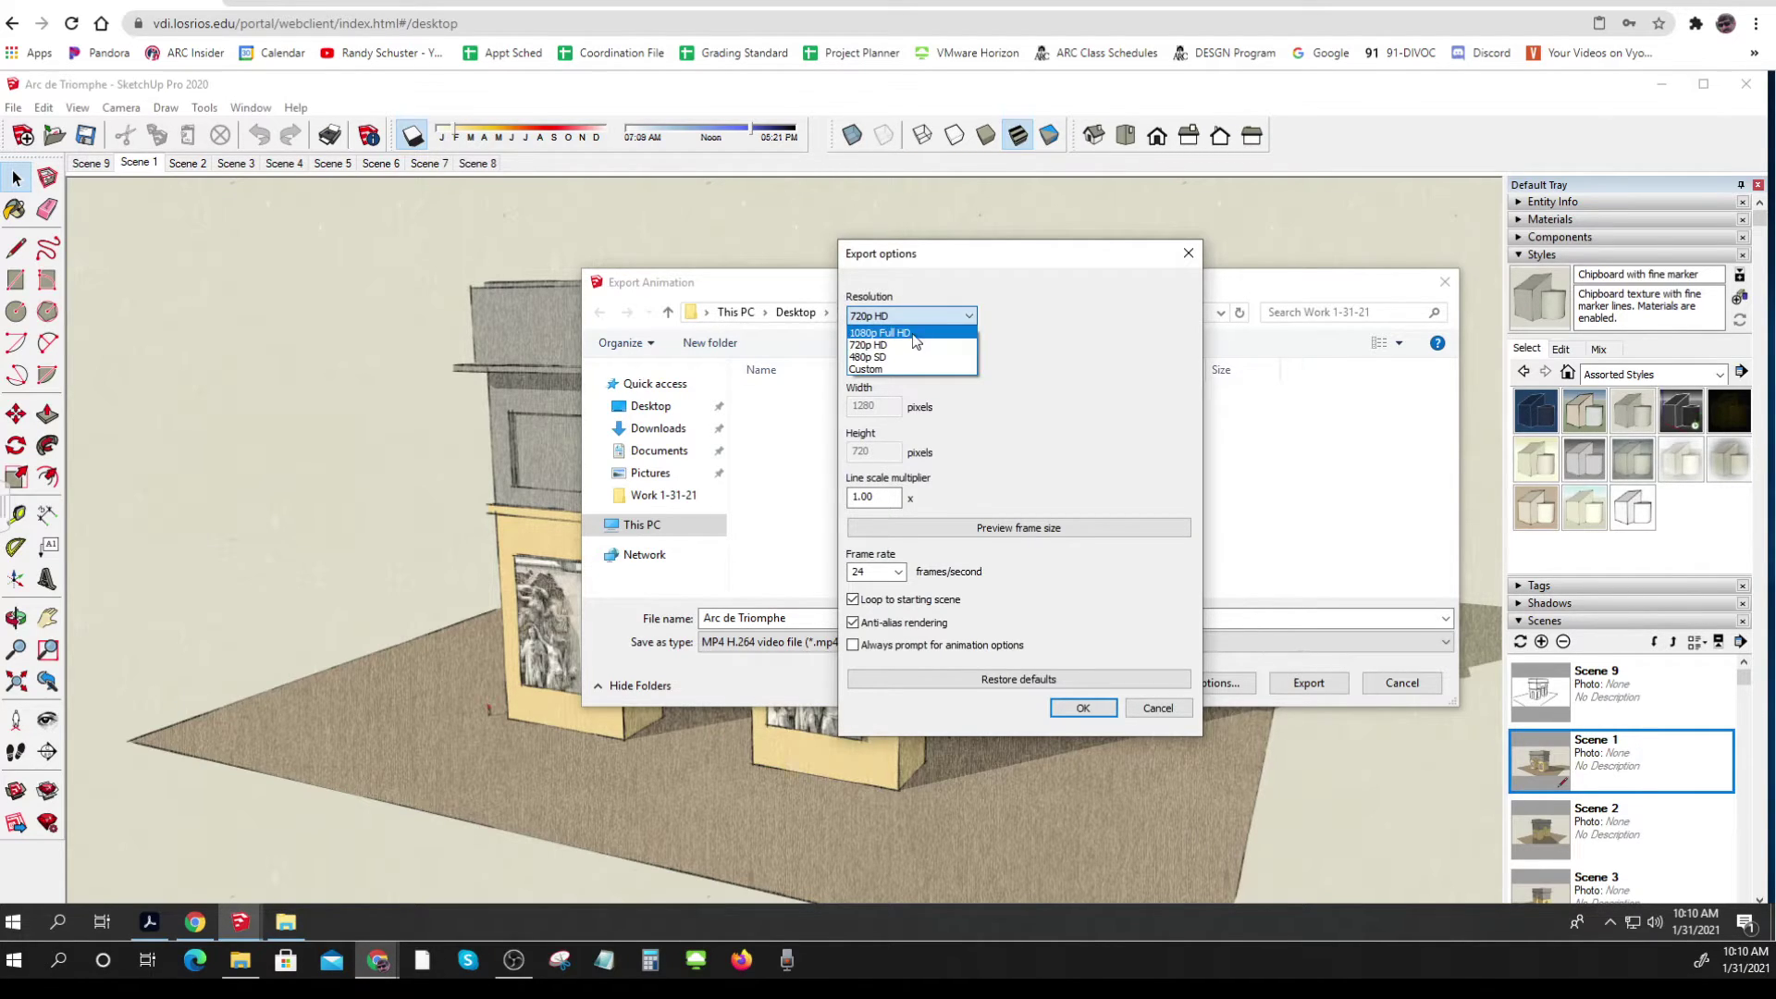
pyautogui.click(1121, 355)
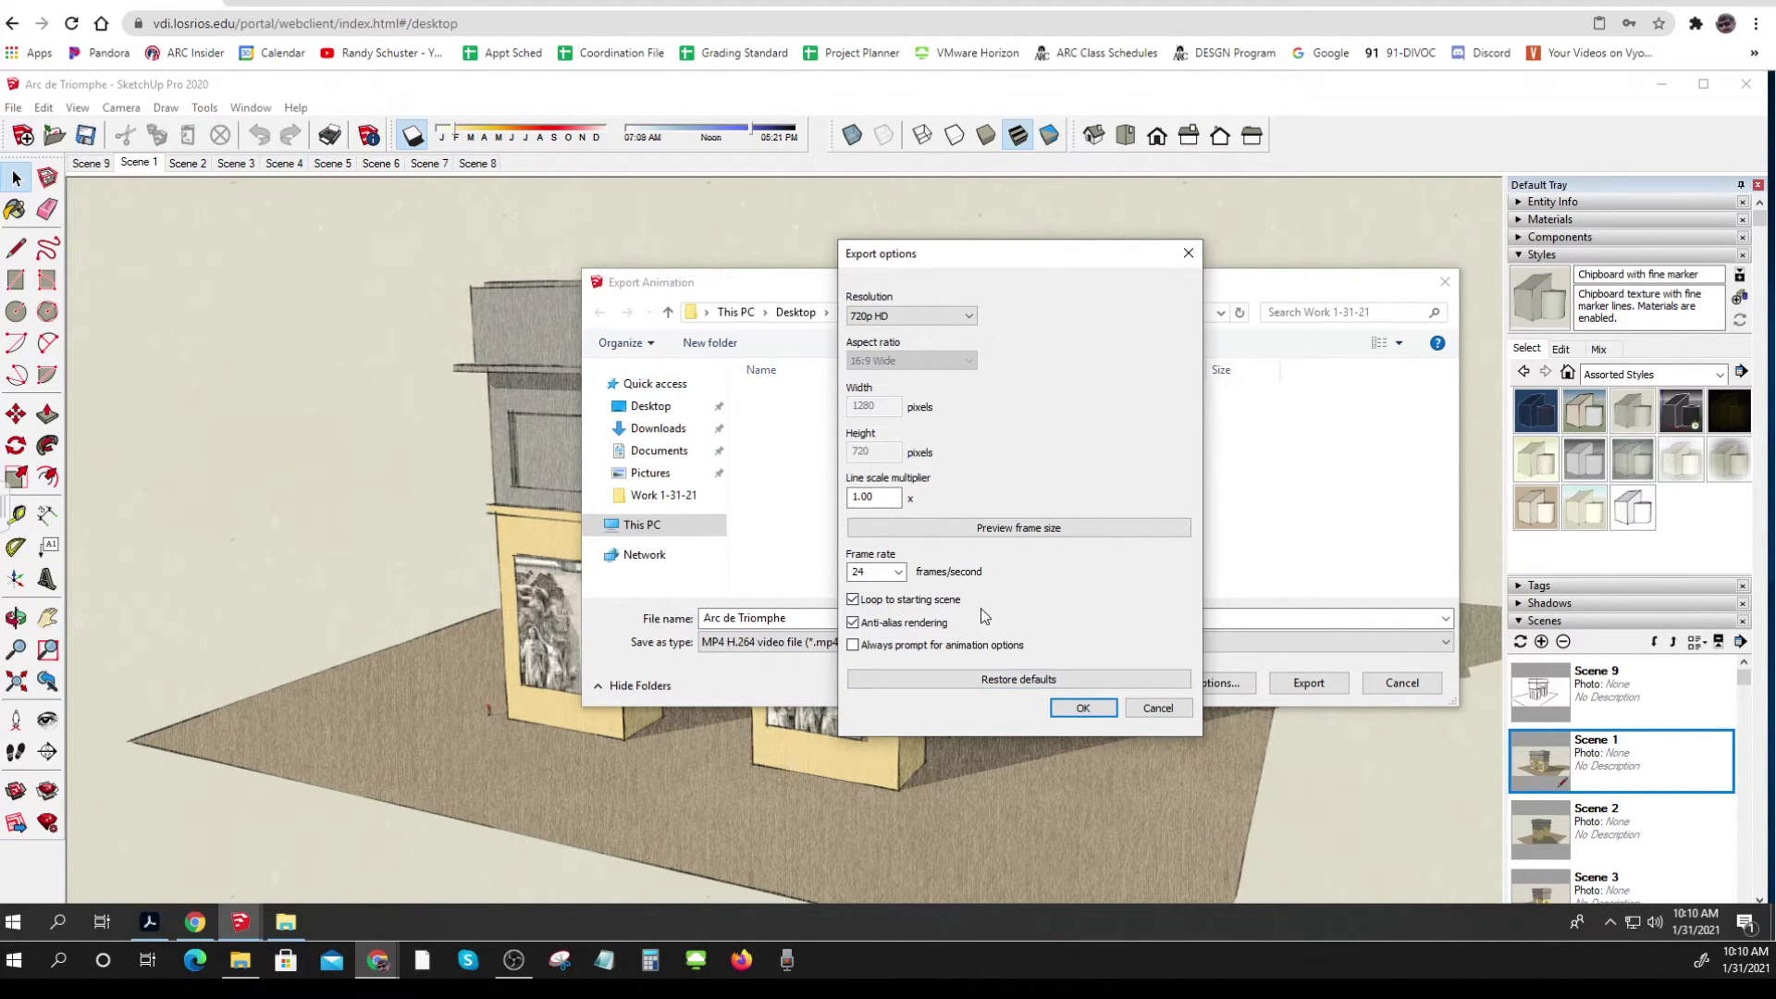
pyautogui.click(1083, 709)
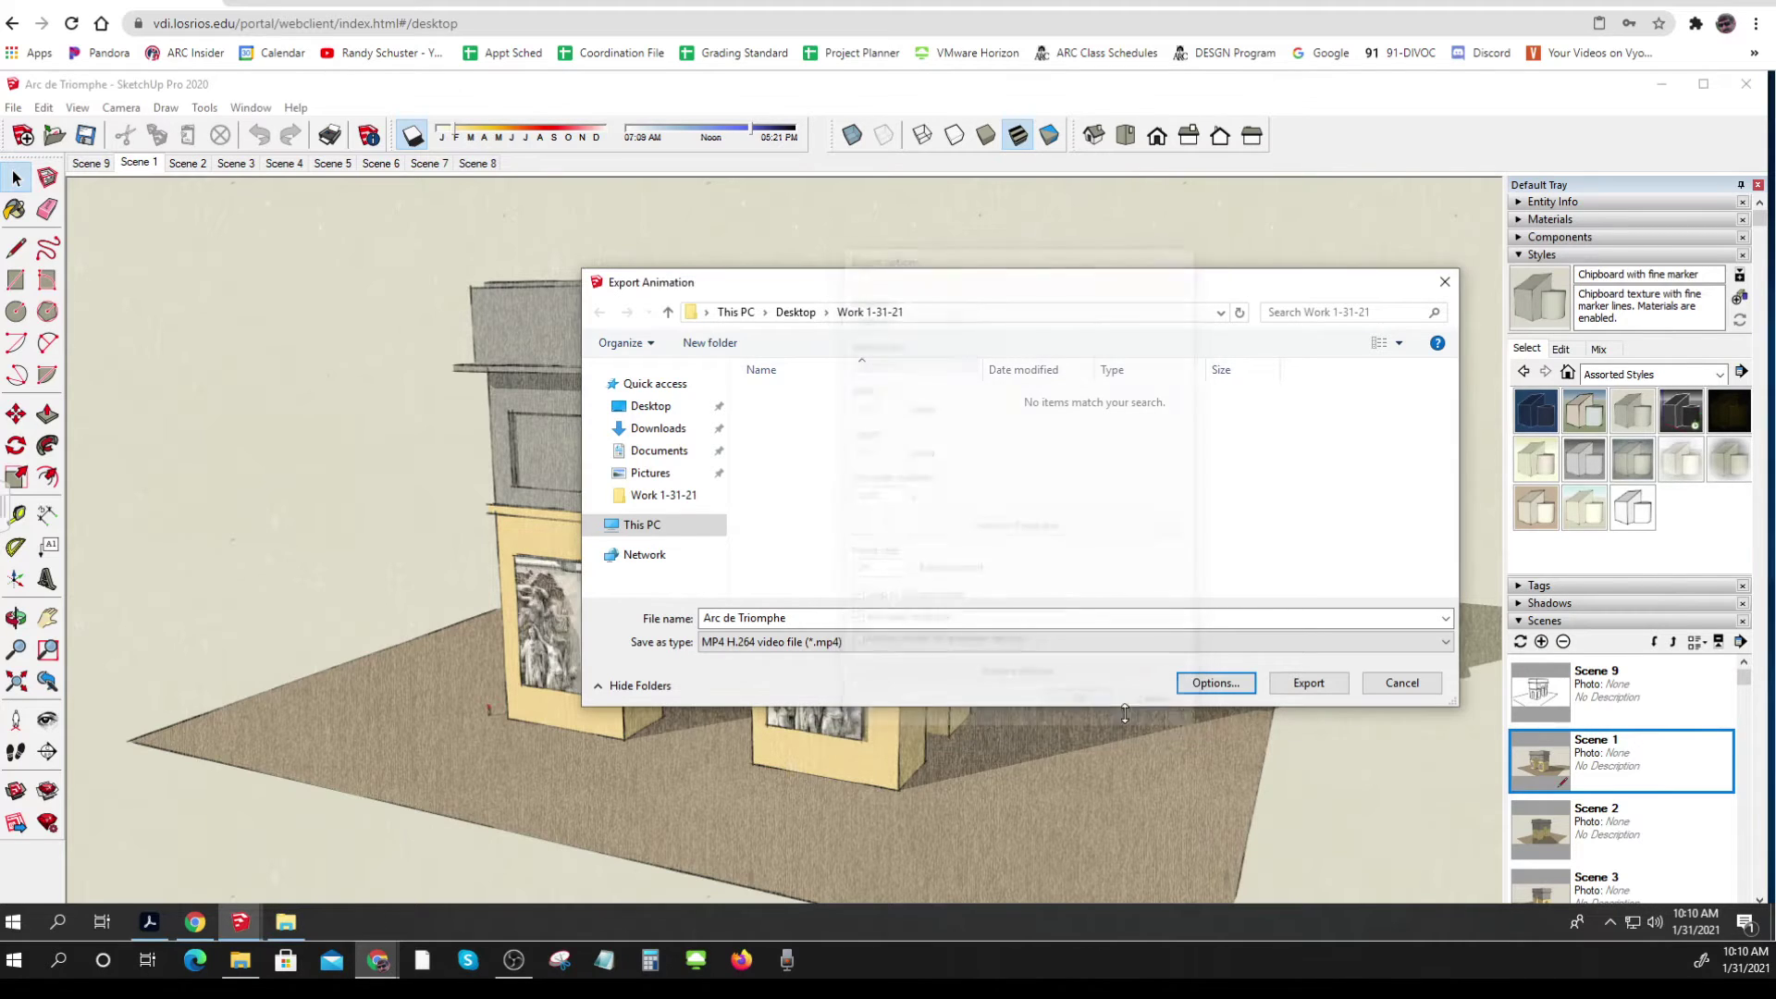
pyautogui.press('Return')
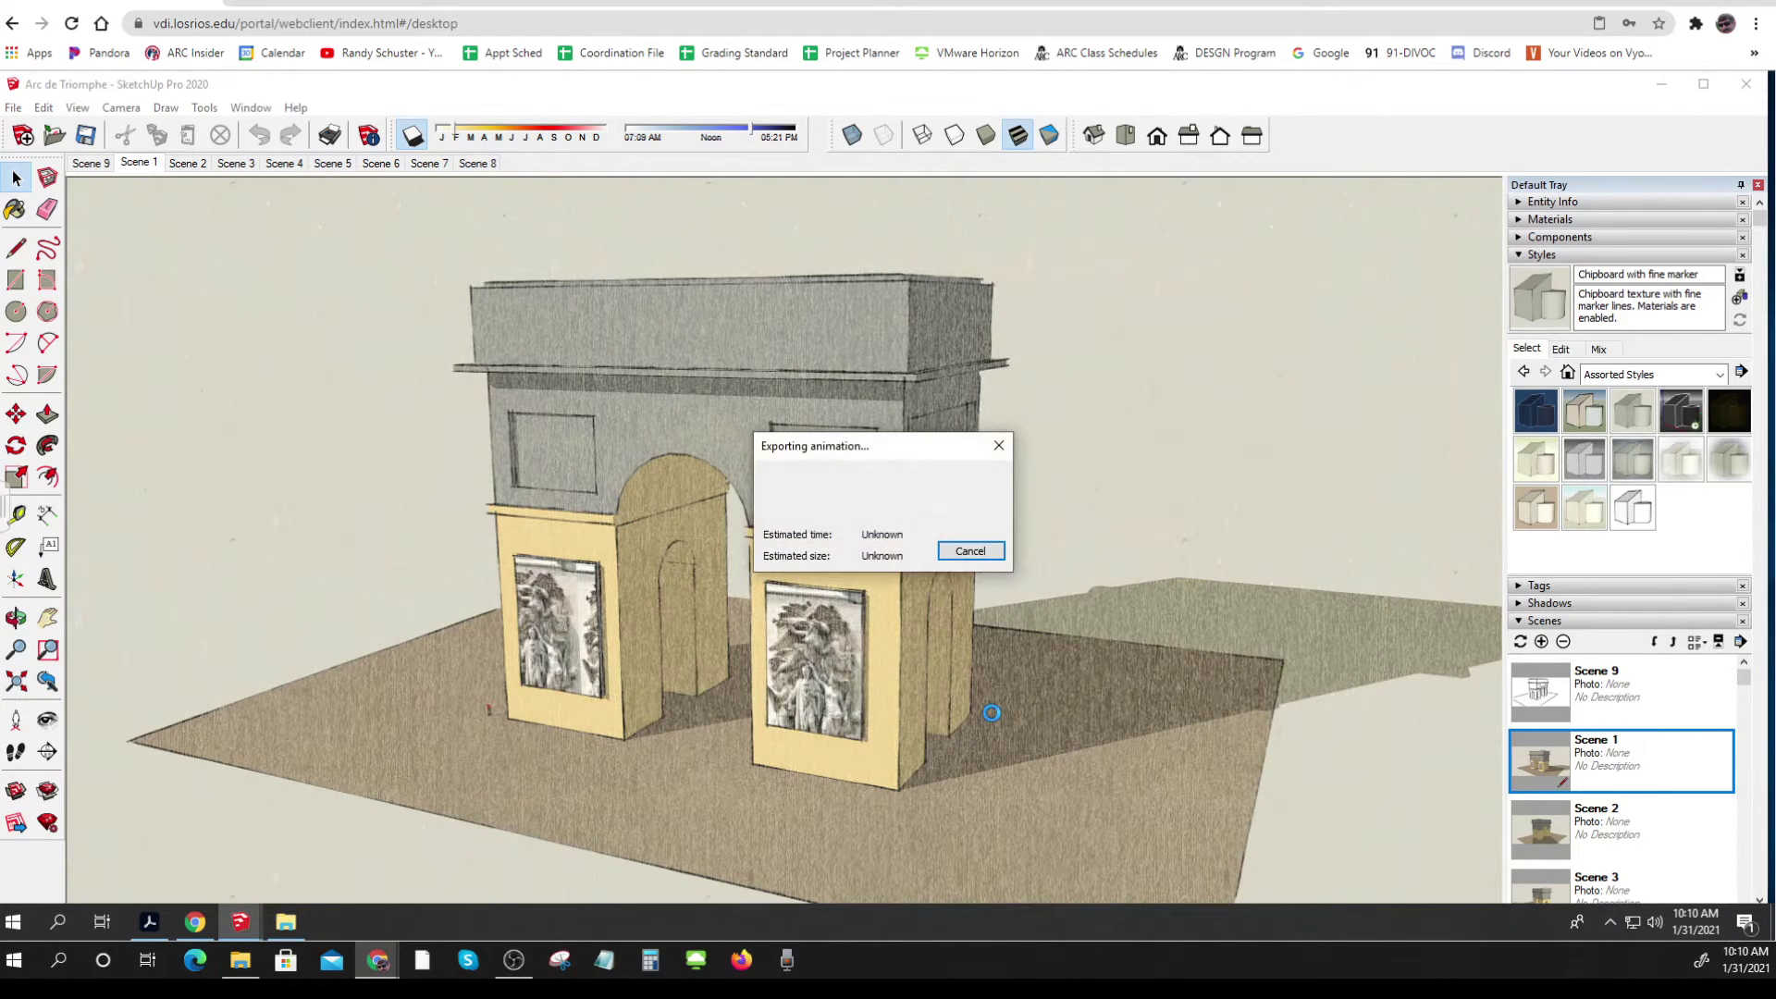